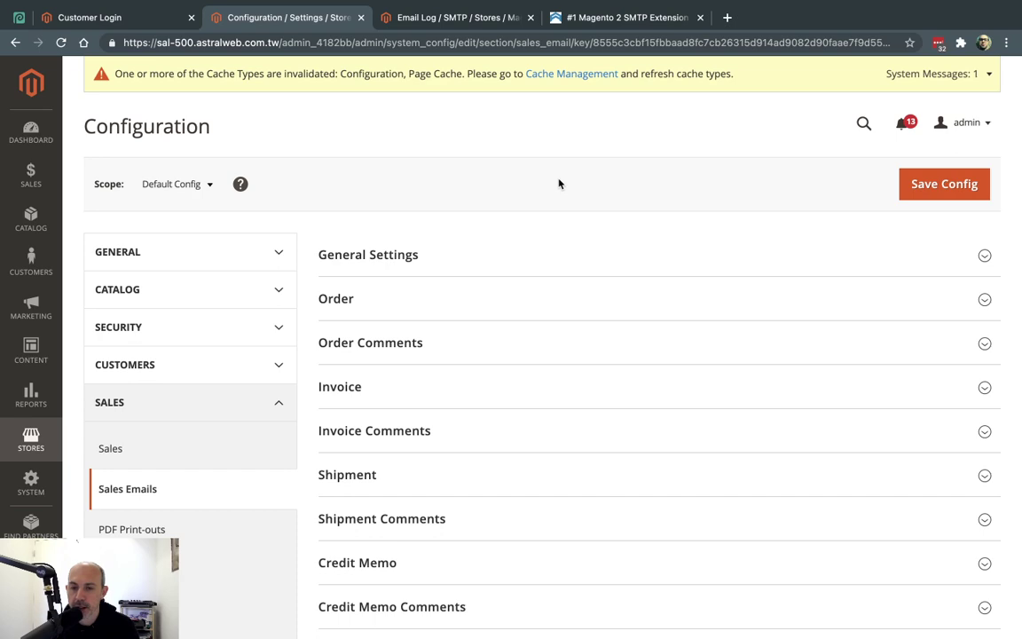
key("ctrl+Right")
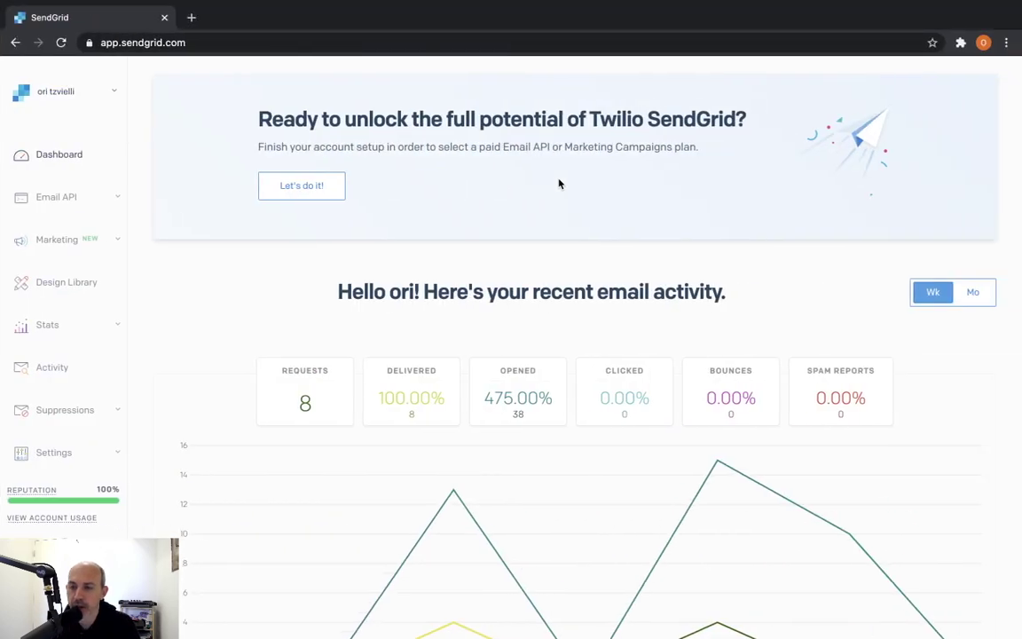
key("ctrl+Right")
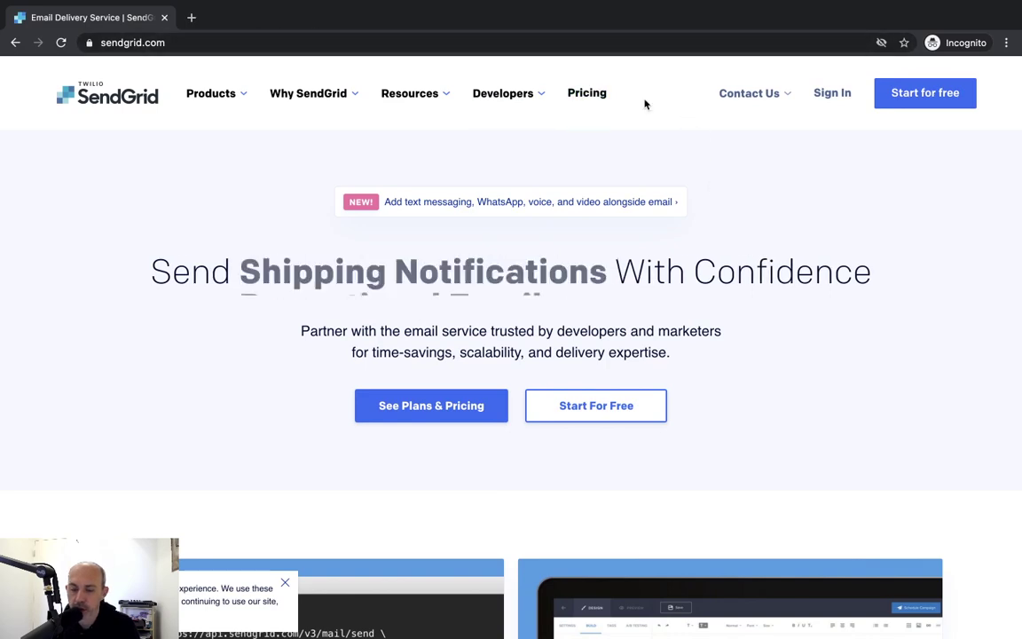
key("ctrl+Left")
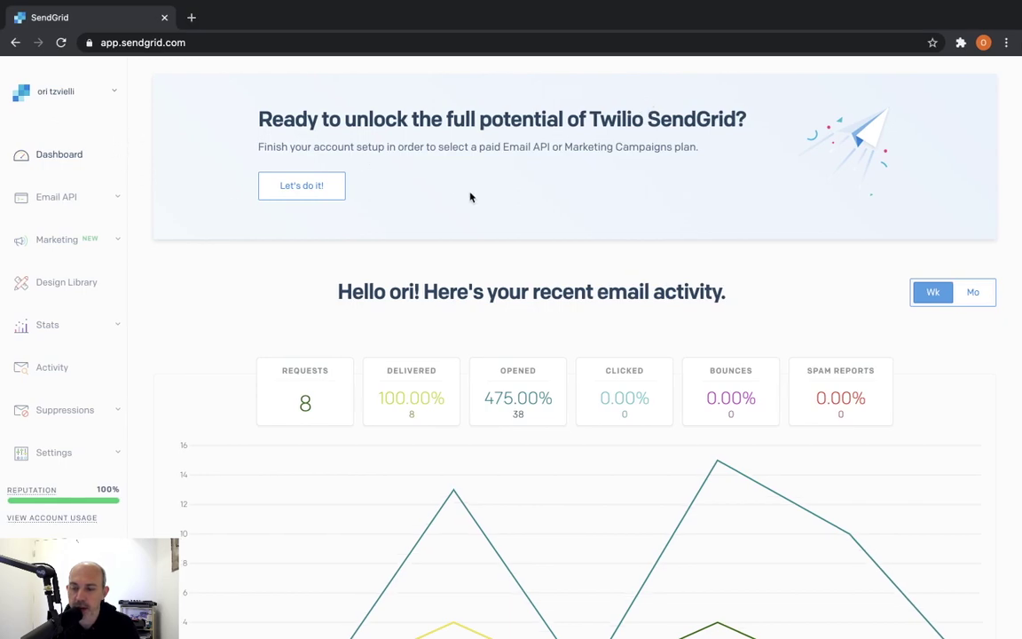
key("ctrl+Left")
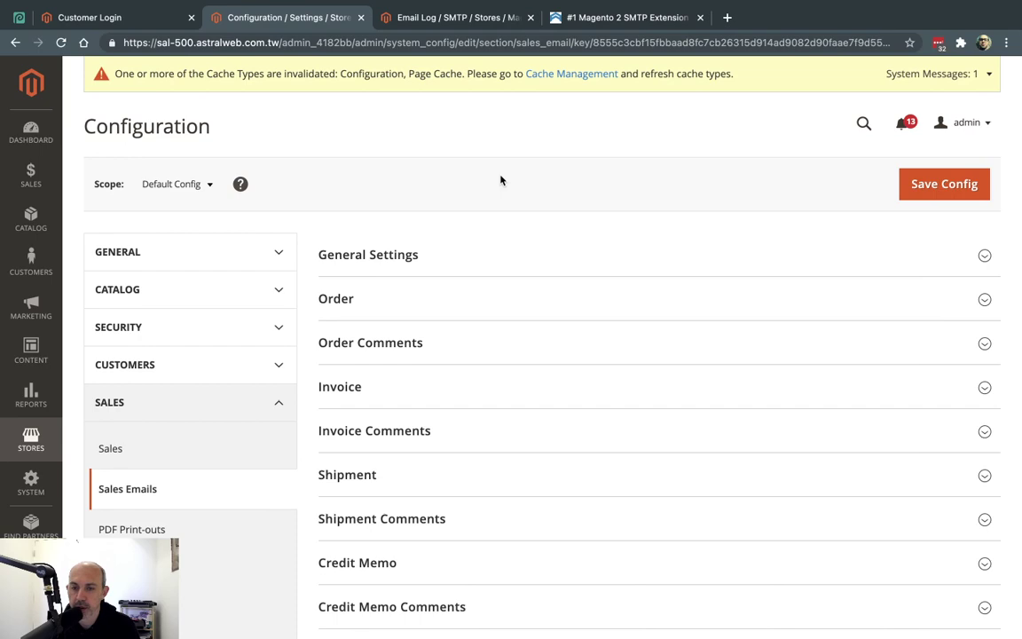
Show Mageplaza's Magento 2 SMTP extension page with the free v4.2.1 listing
left_click(645, 20)
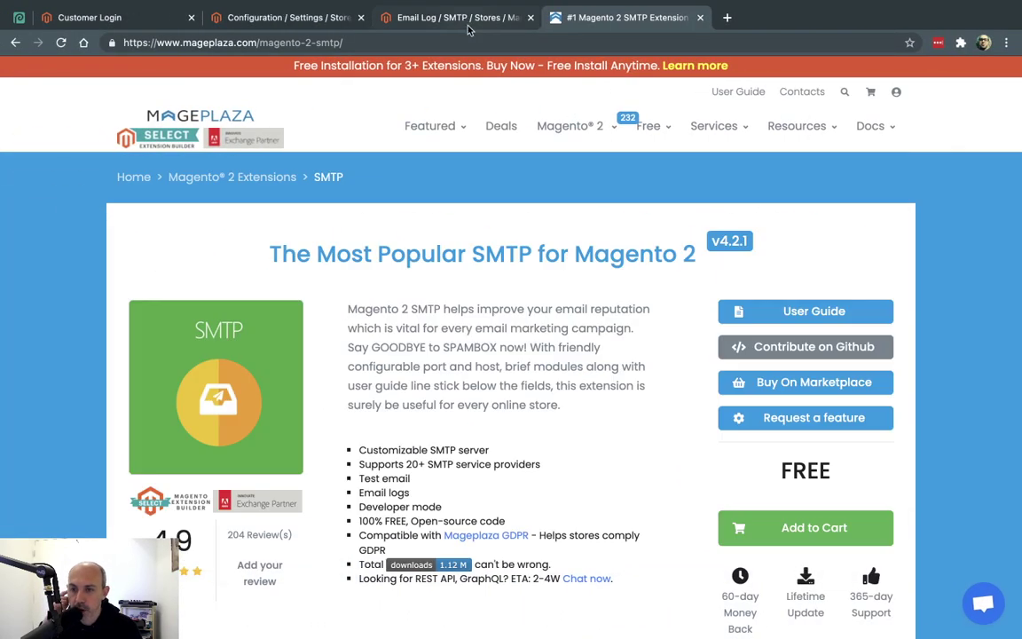
Open the Mageplaza SMTP configuration under Stores and scroll down to SMTP Configuration Options
left_click(468, 22)
left_click(31, 435)
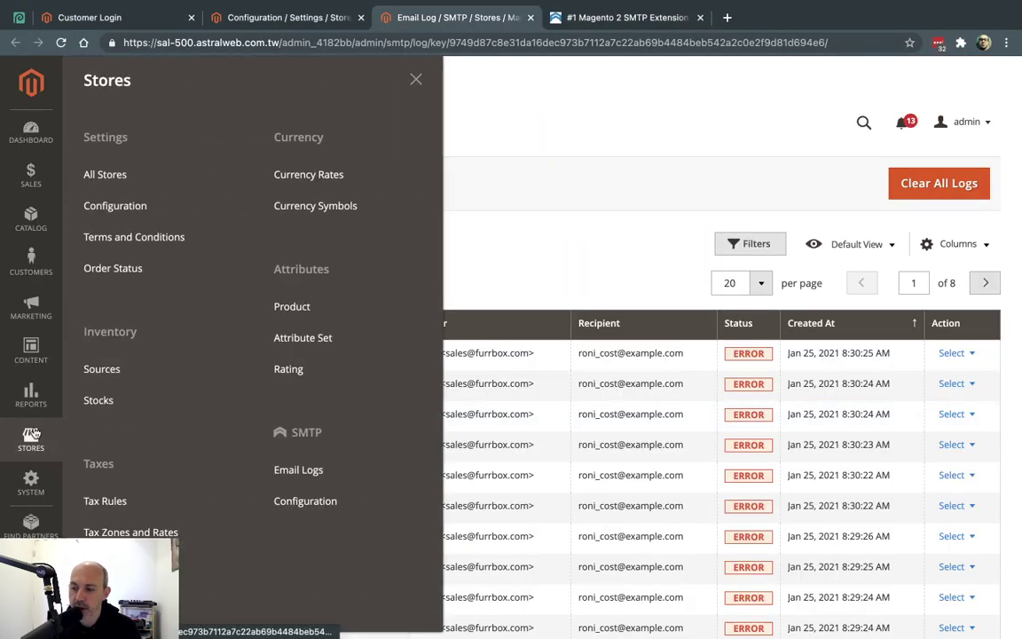
left_click(346, 505)
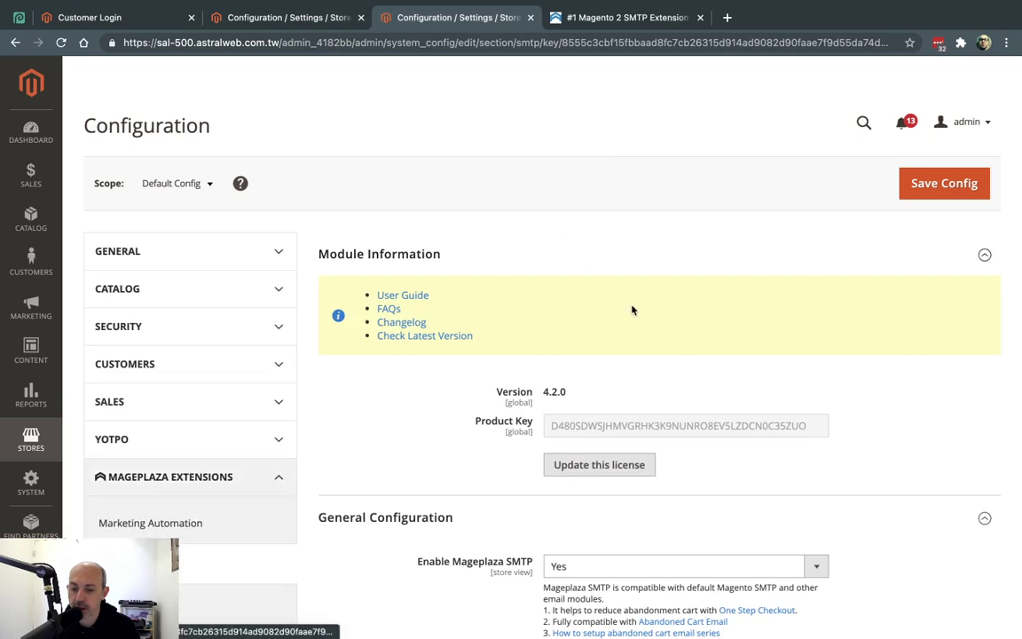
scroll(632, 310, "down", 3)
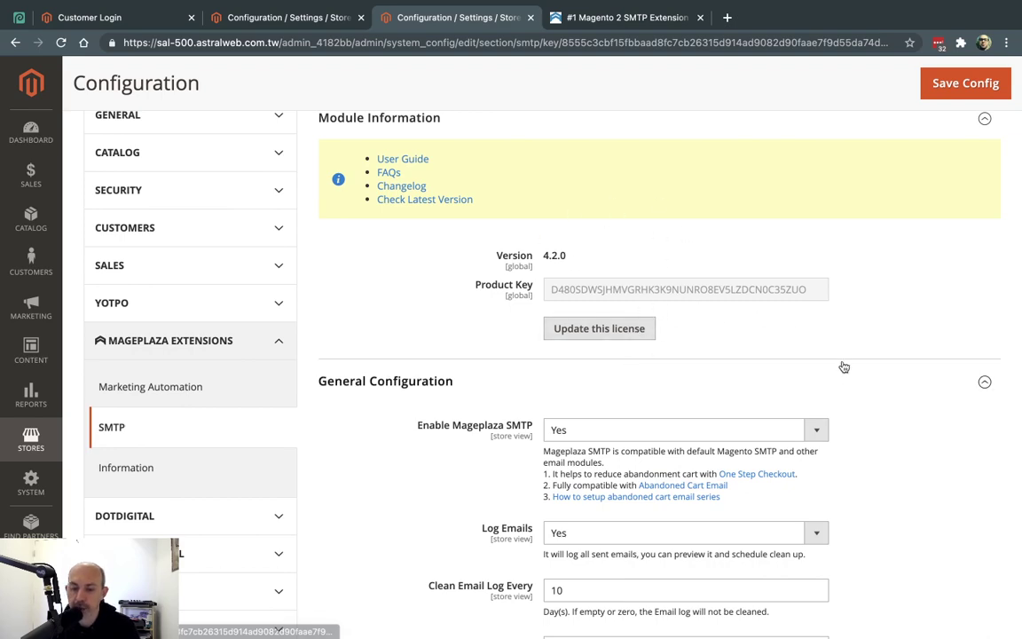
scroll(844, 365, "down", 2)
scroll(844, 367, "down", 1)
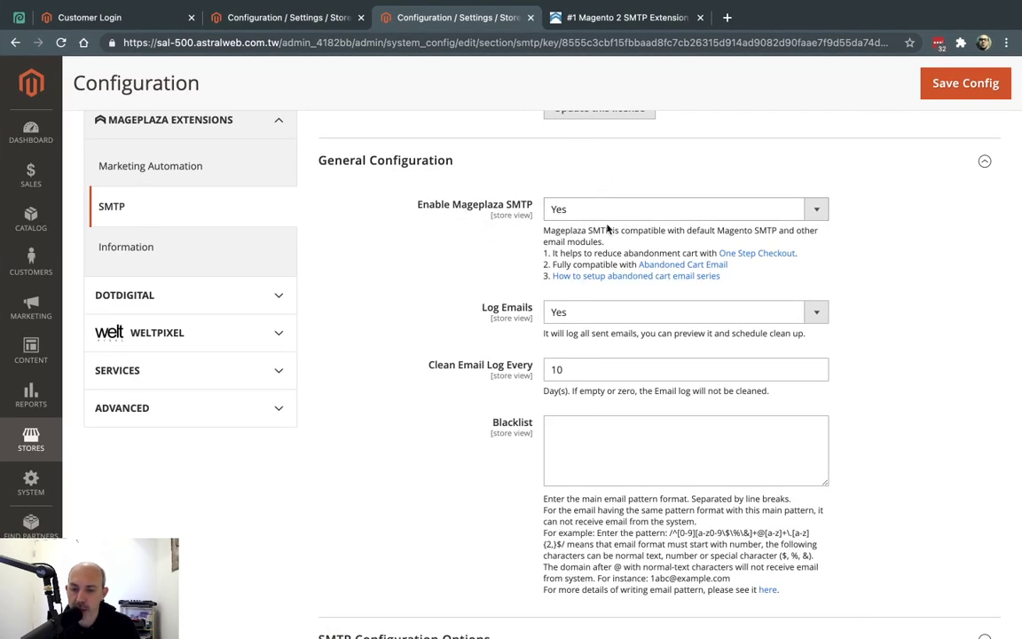
scroll(951, 304, "down", 5)
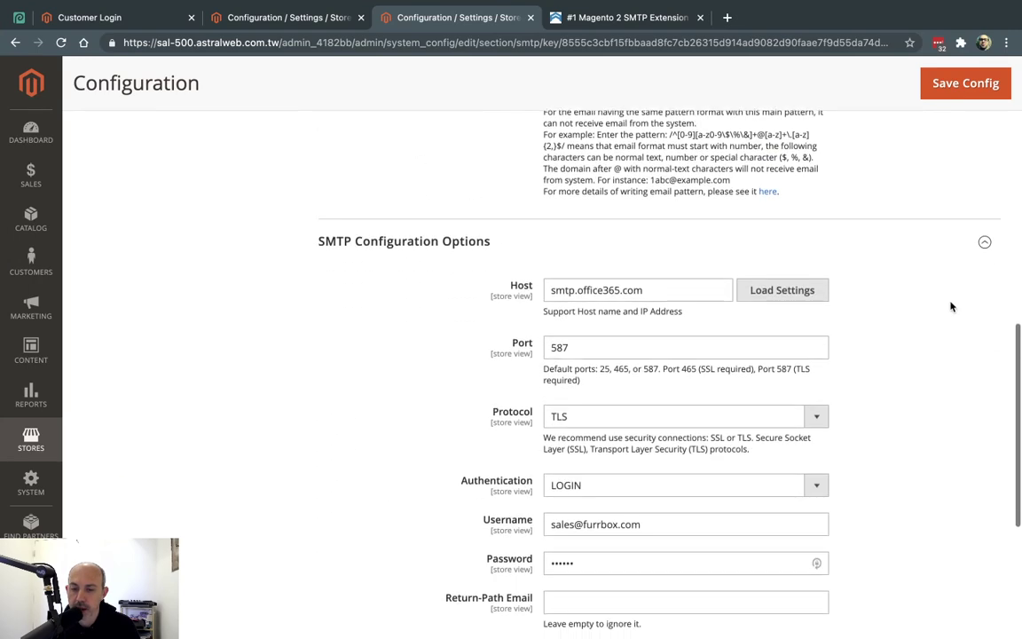
scroll(950, 305, "down", 2)
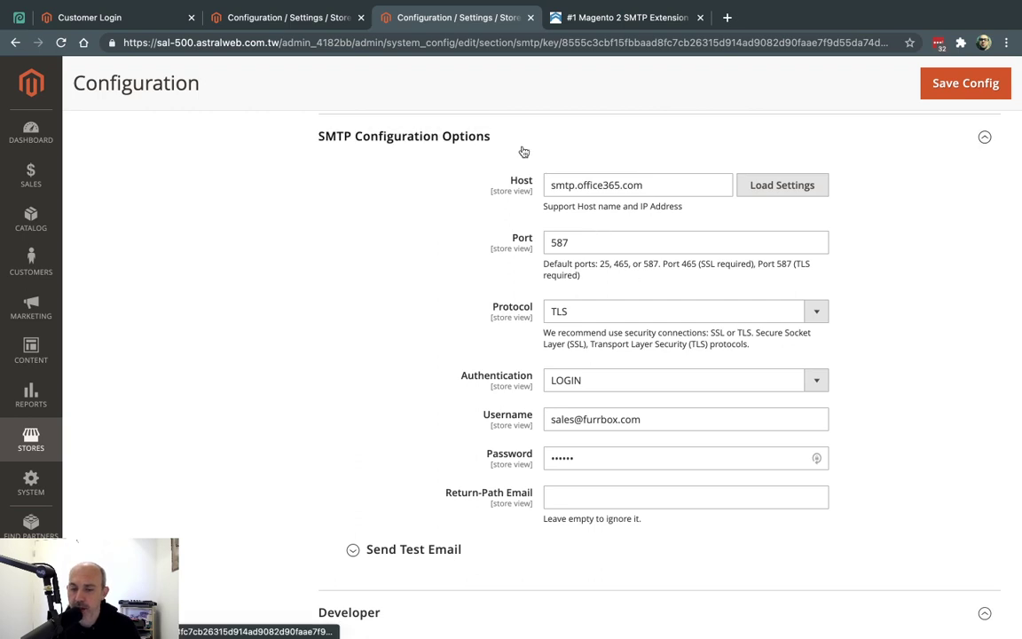
Apply the Sendgrid preset and confirm host smtp.sendgrid.net, port 587, TLS
left_click(778, 186)
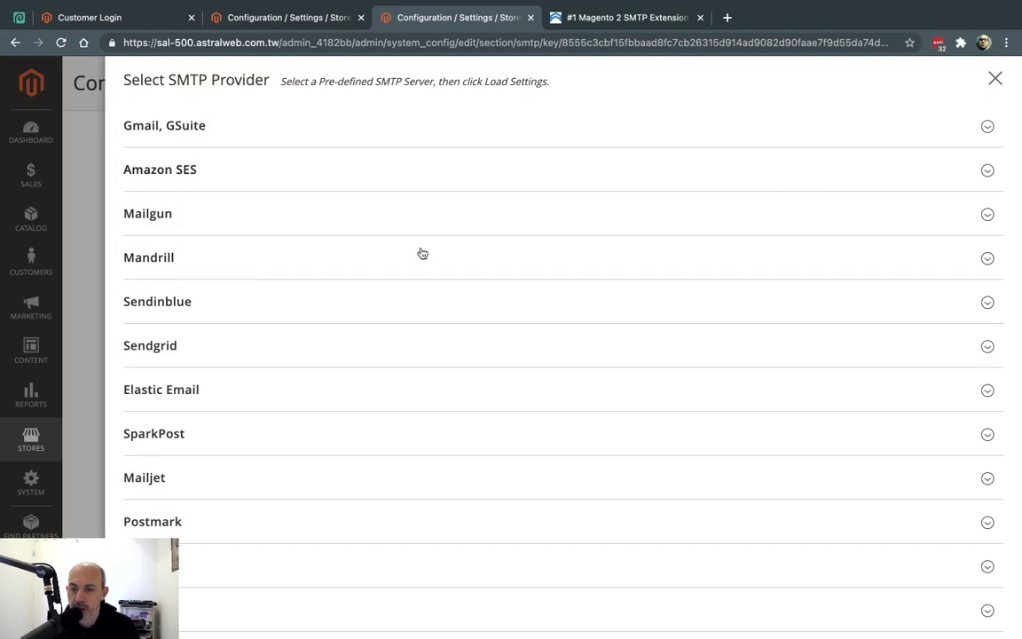
scroll(410, 250, "down", 2)
left_click(182, 299)
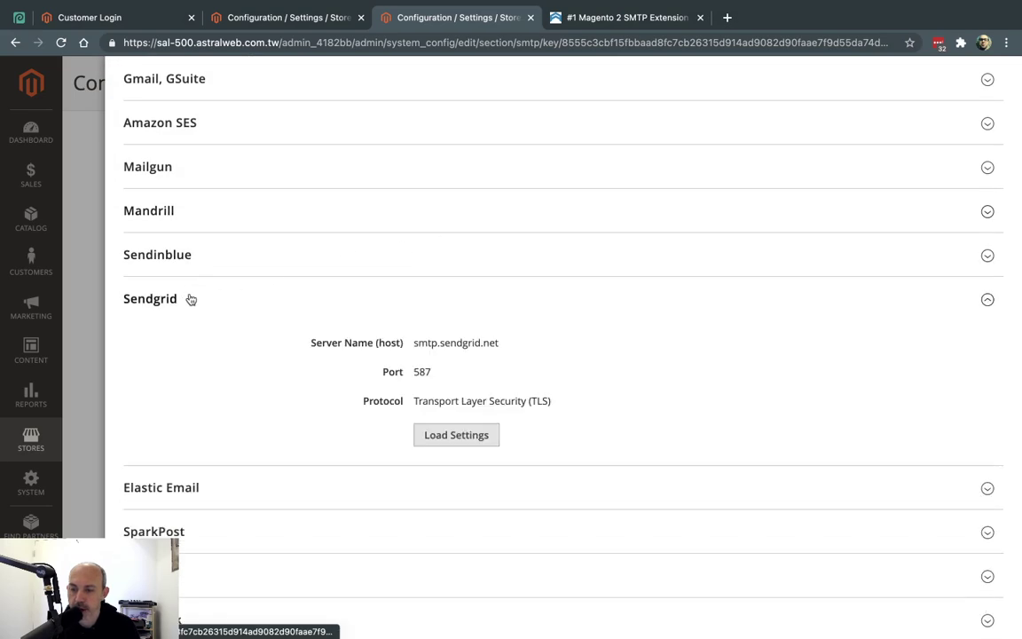
left_click(475, 435)
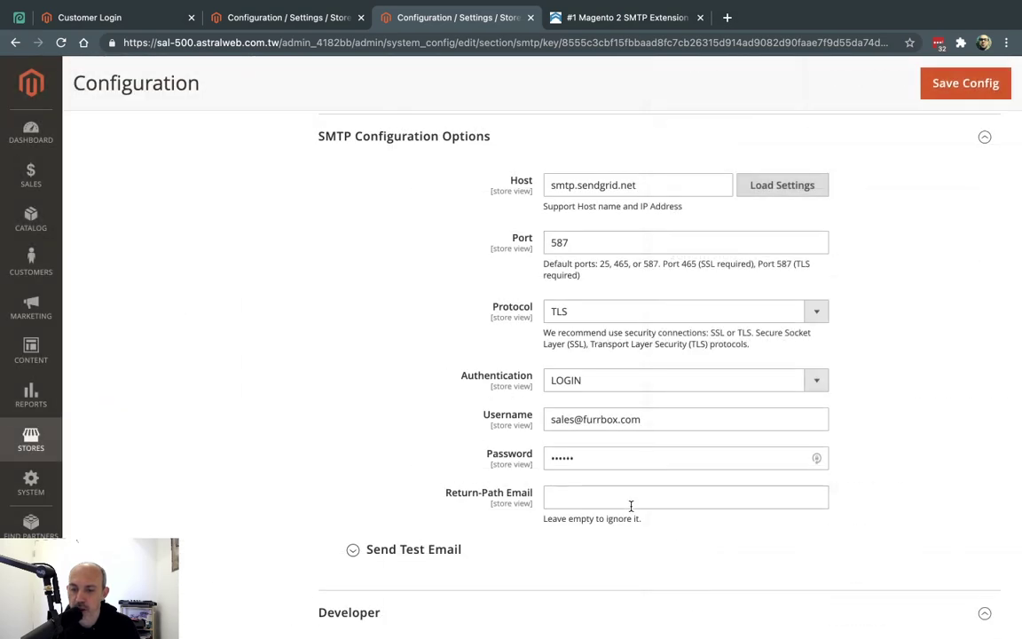
double_click(592, 185)
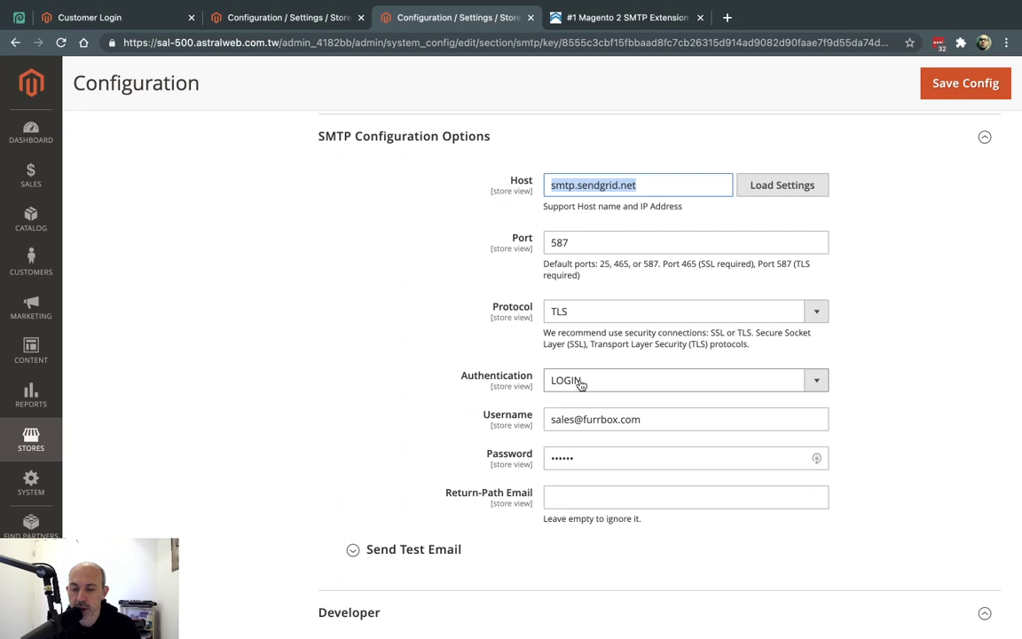
left_click(927, 307)
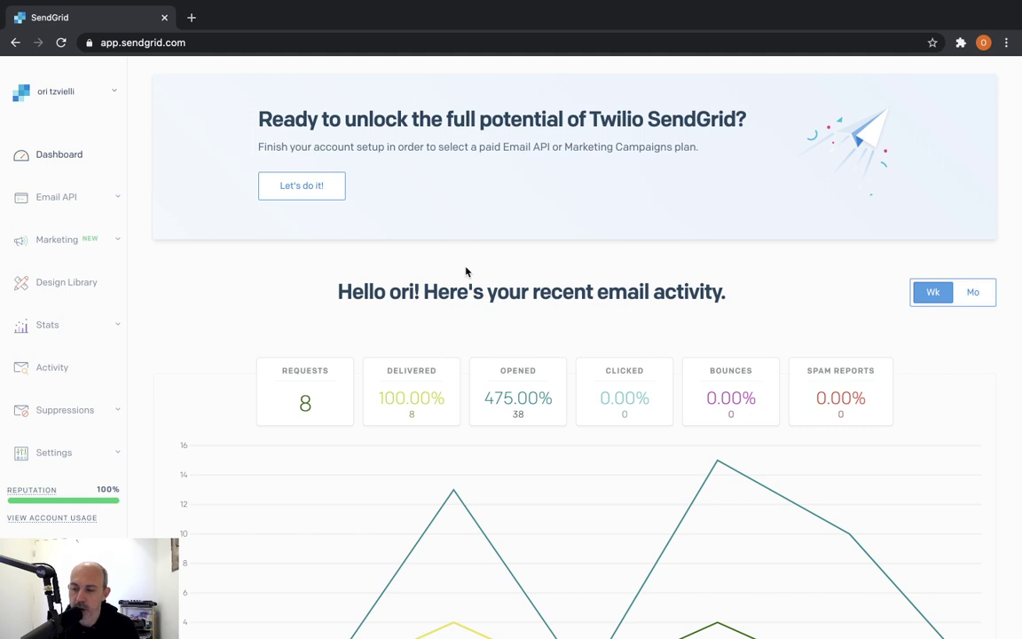
Go to SendGrid Settings > API Keys and begin creating a new API key
left_click(107, 452)
scroll(107, 452, "down", 2)
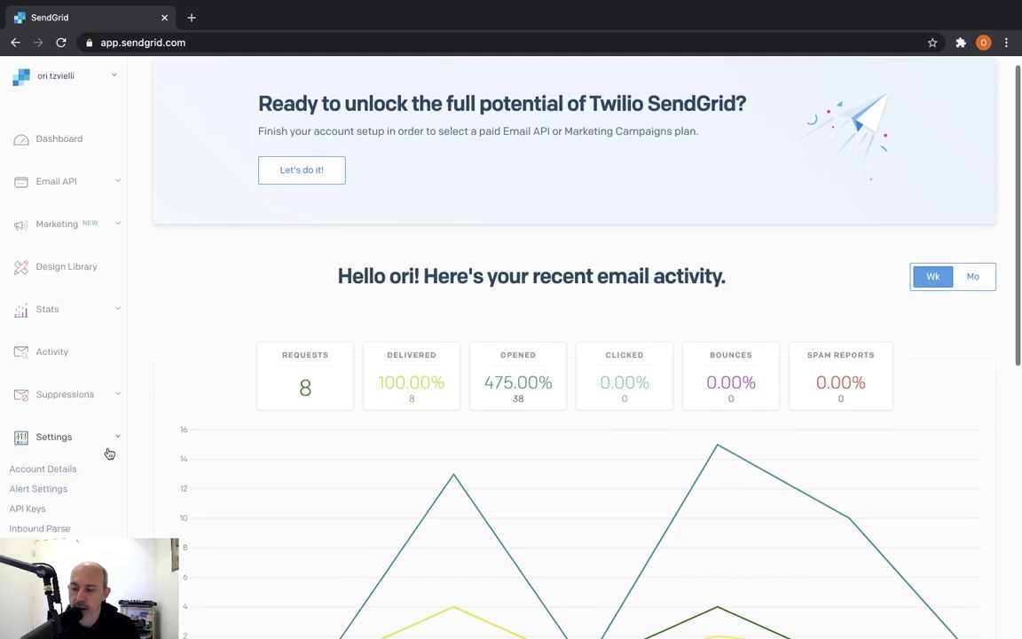
scroll(107, 454, "down", 2)
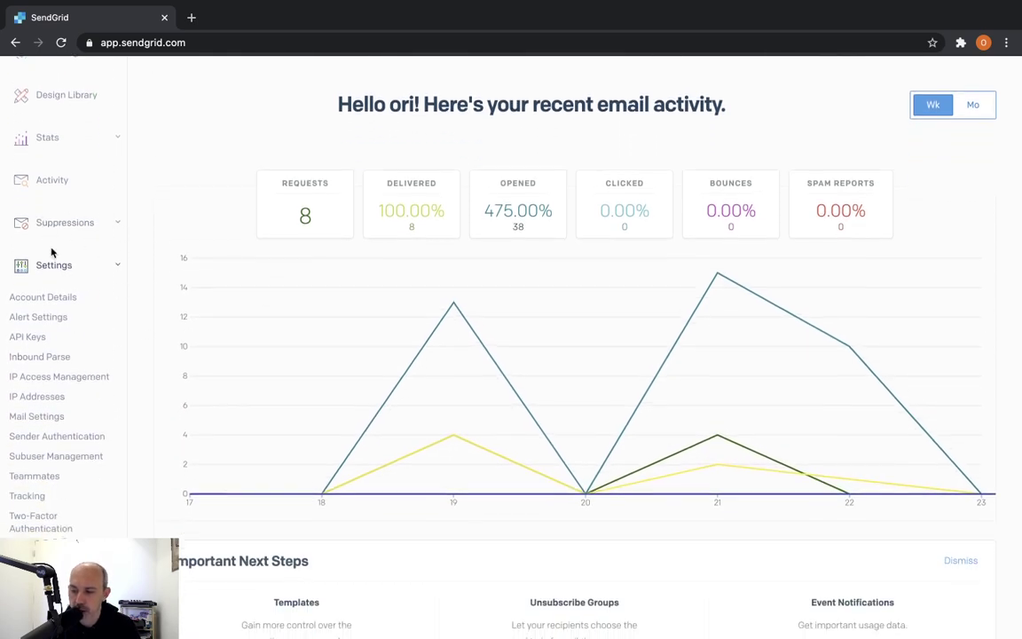
left_click(29, 338)
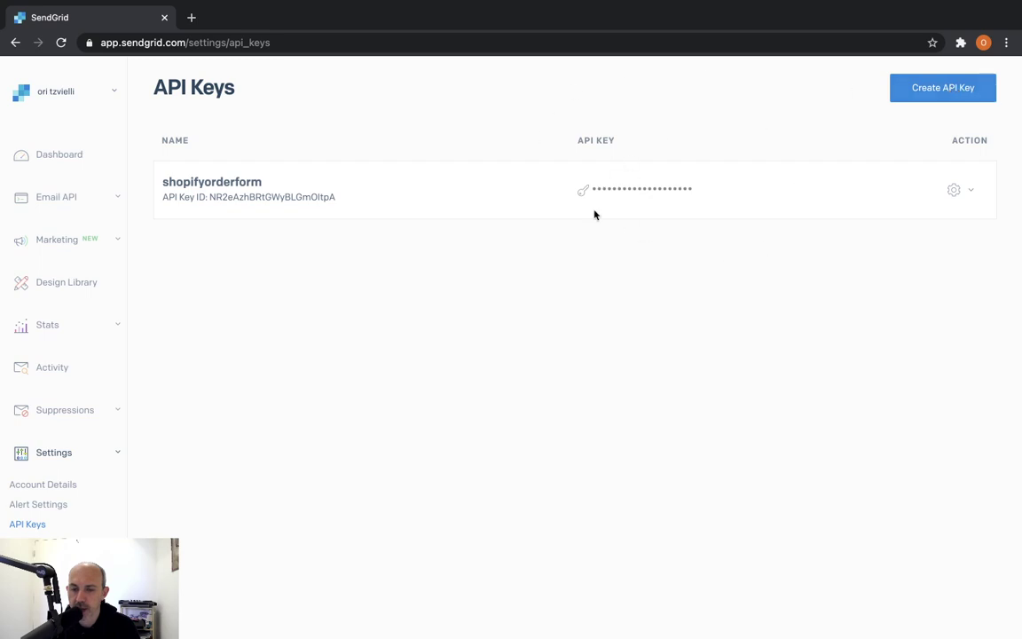
mouse_move(639, 189)
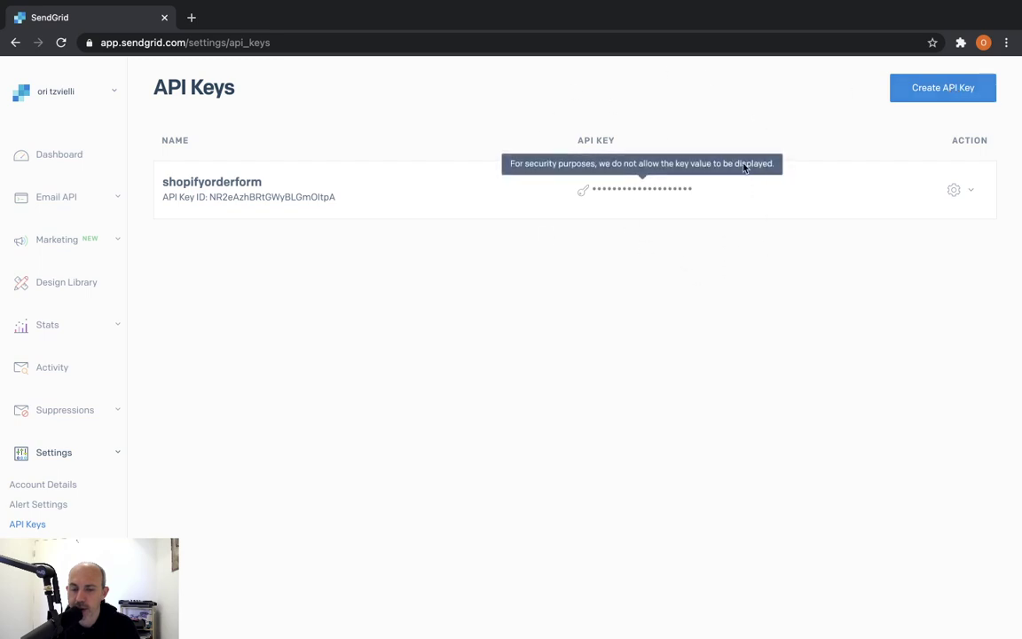
left_click(926, 93)
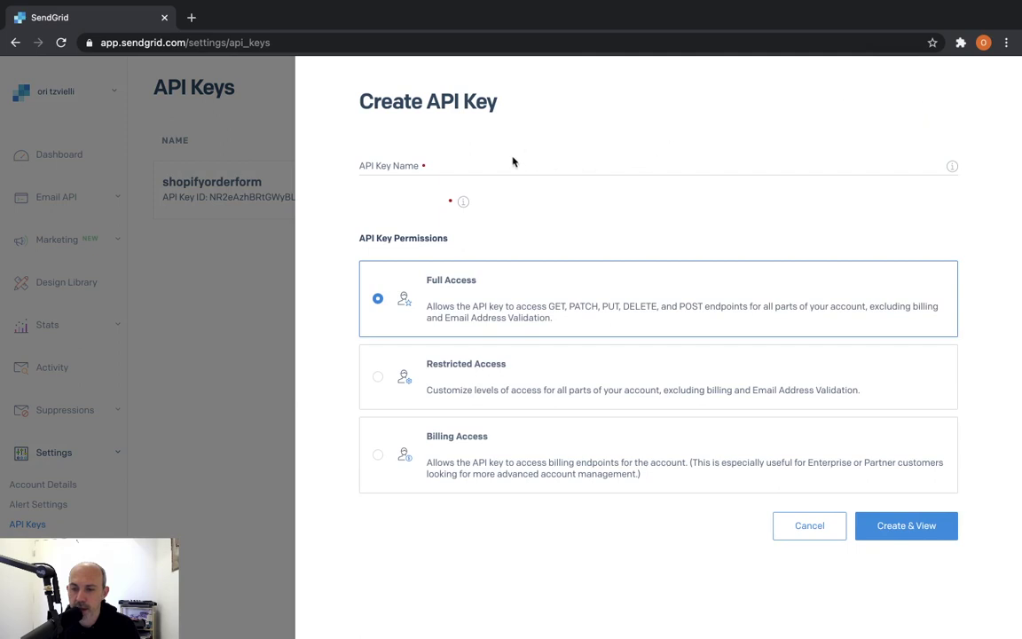
Name the key magentoapi with Restricted Access and full Mail Send, then create it
left_click(511, 158)
type("magento")
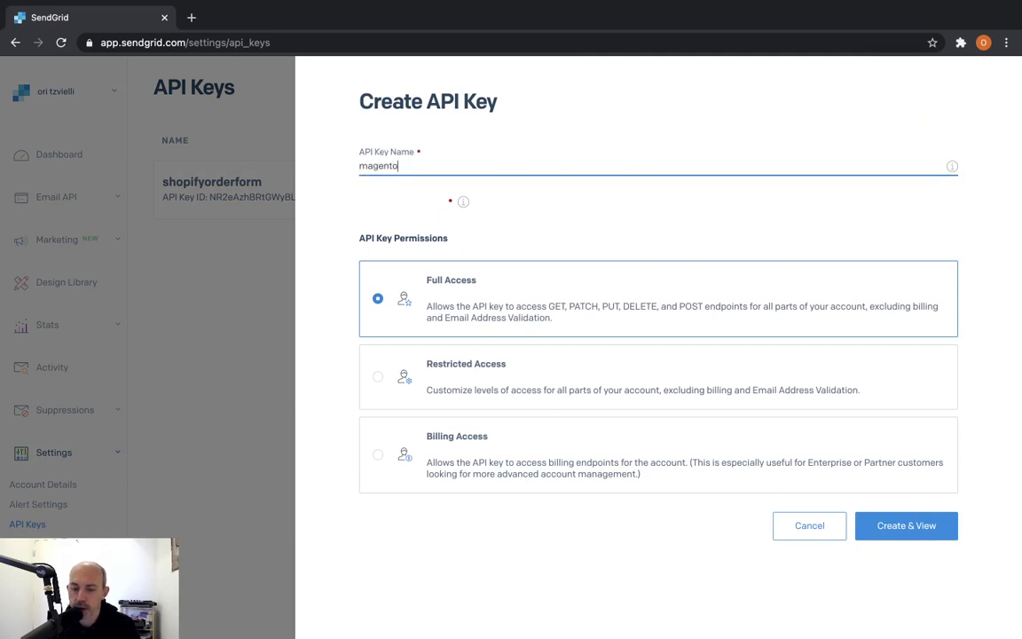
type("tpi")
double_click(553, 161)
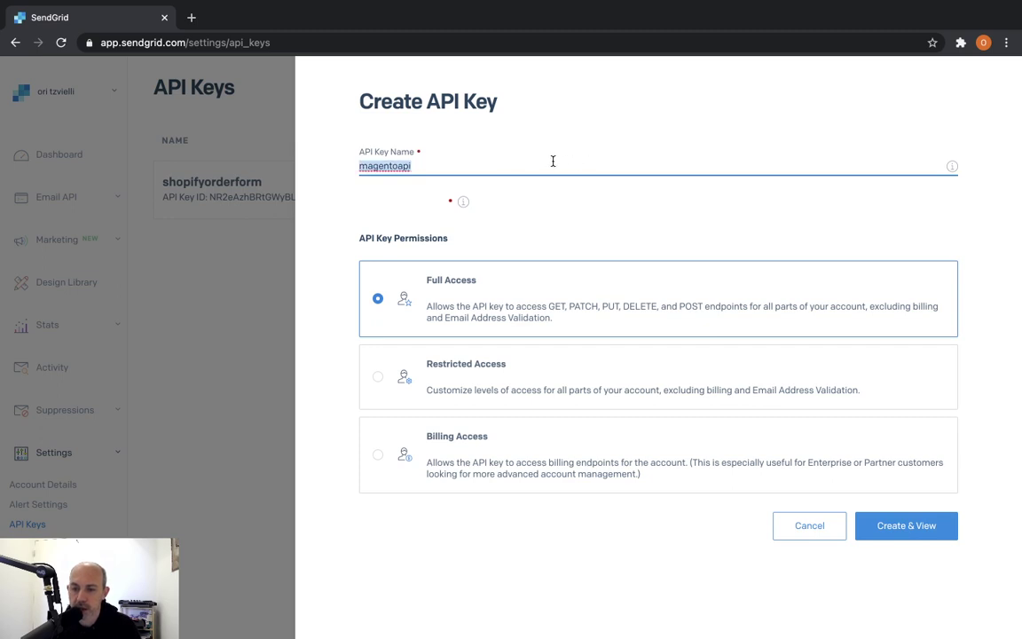
left_click(375, 383)
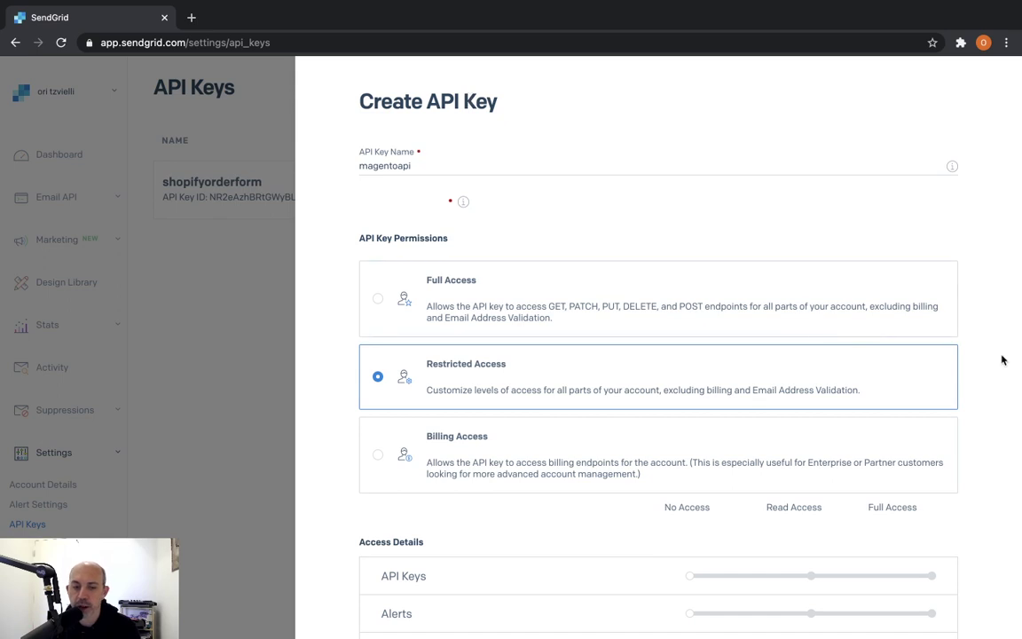
scroll(1002, 368, "down", 3)
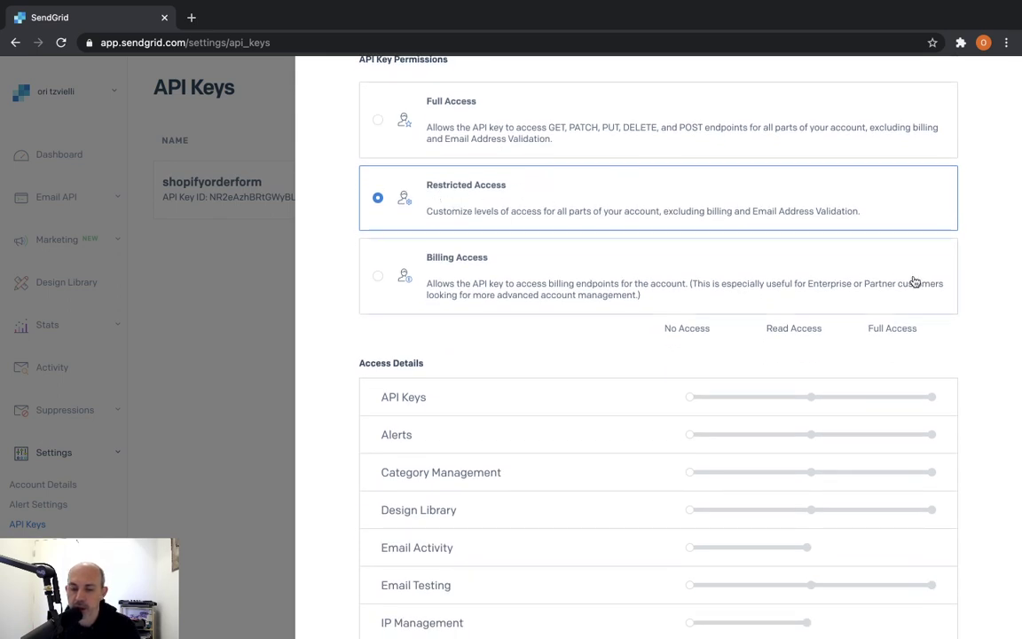
scroll(951, 336, "down", 5)
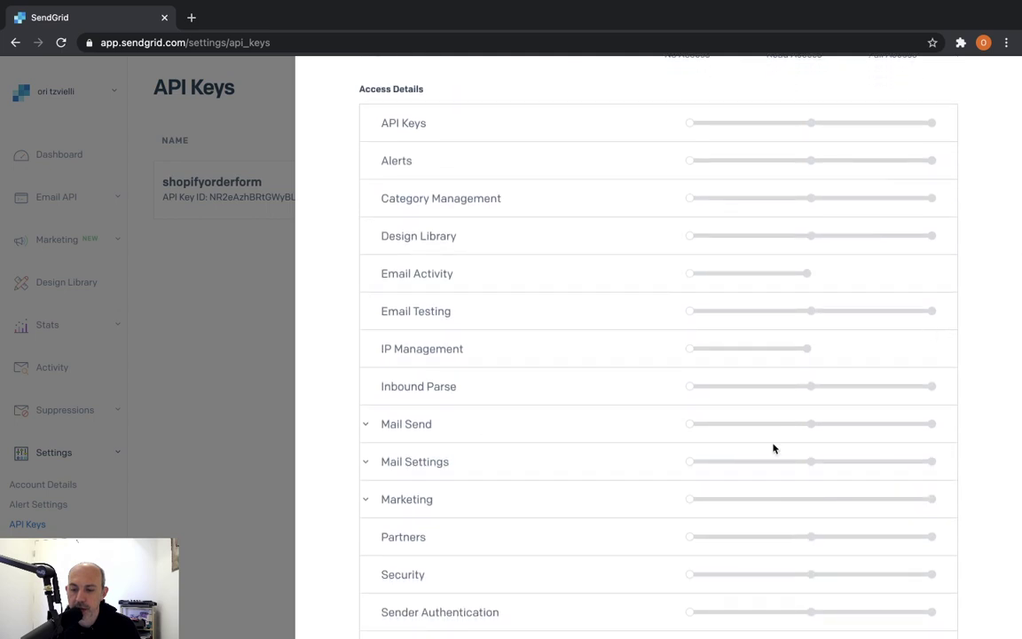
left_click(931, 425)
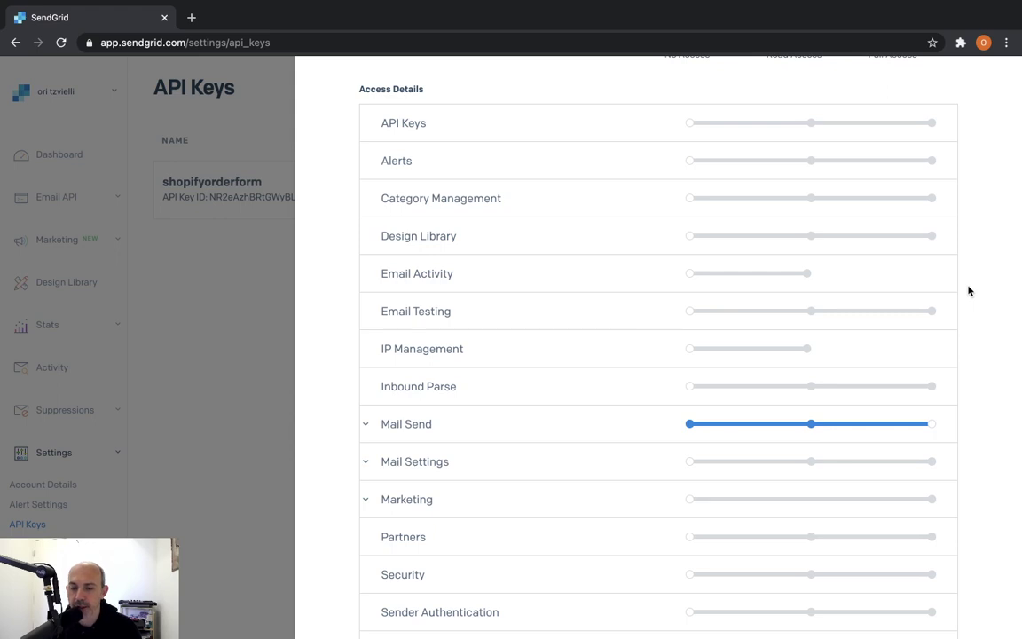
scroll(969, 292, "down", 3)
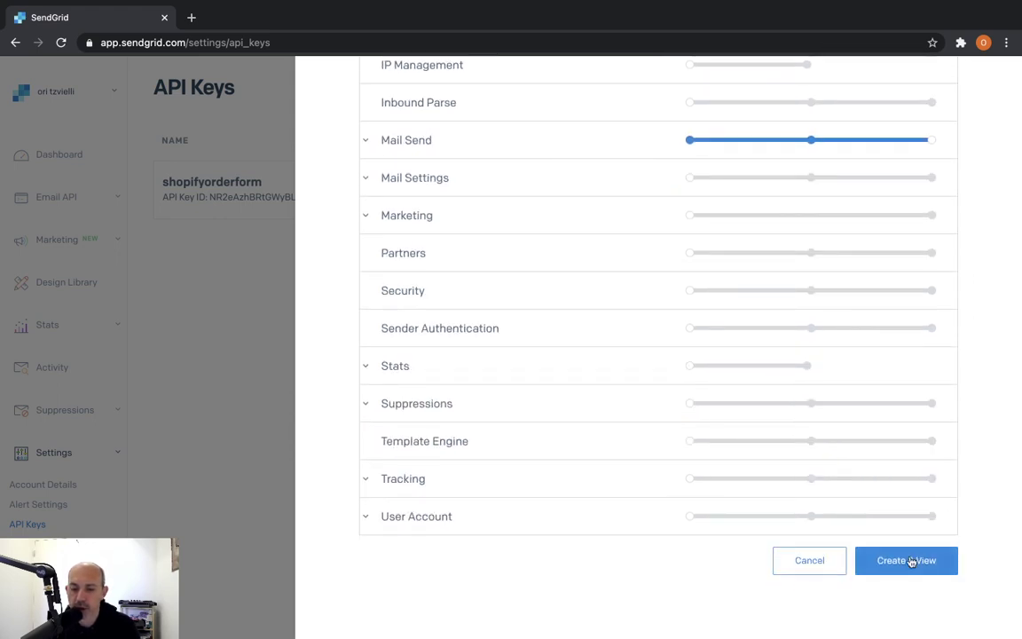
left_click(911, 561)
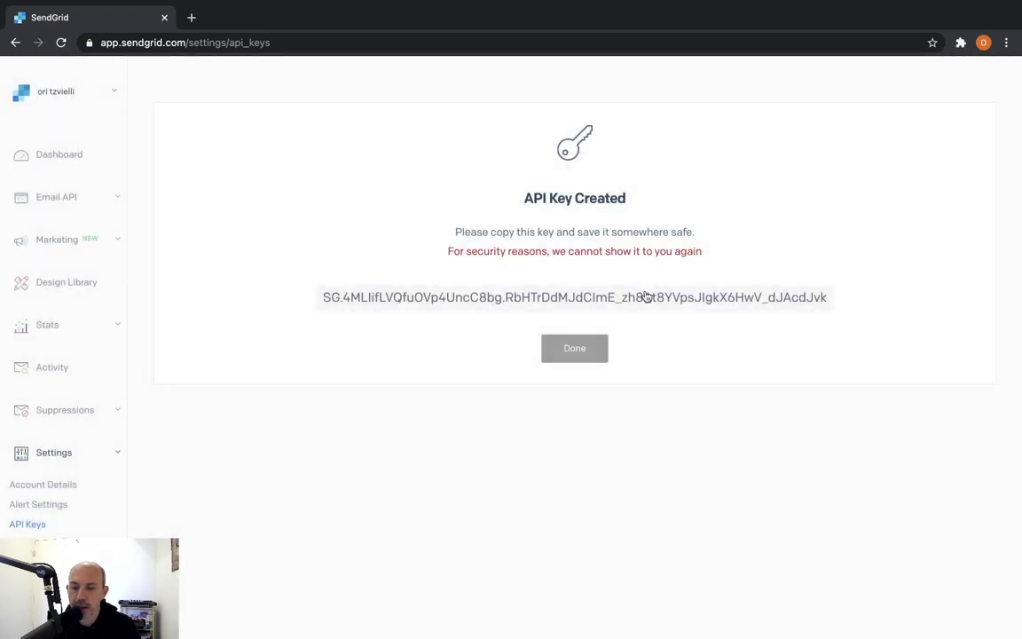
Copy the new API key's secret value and return to the Magento SMTP configuration
left_click(514, 304)
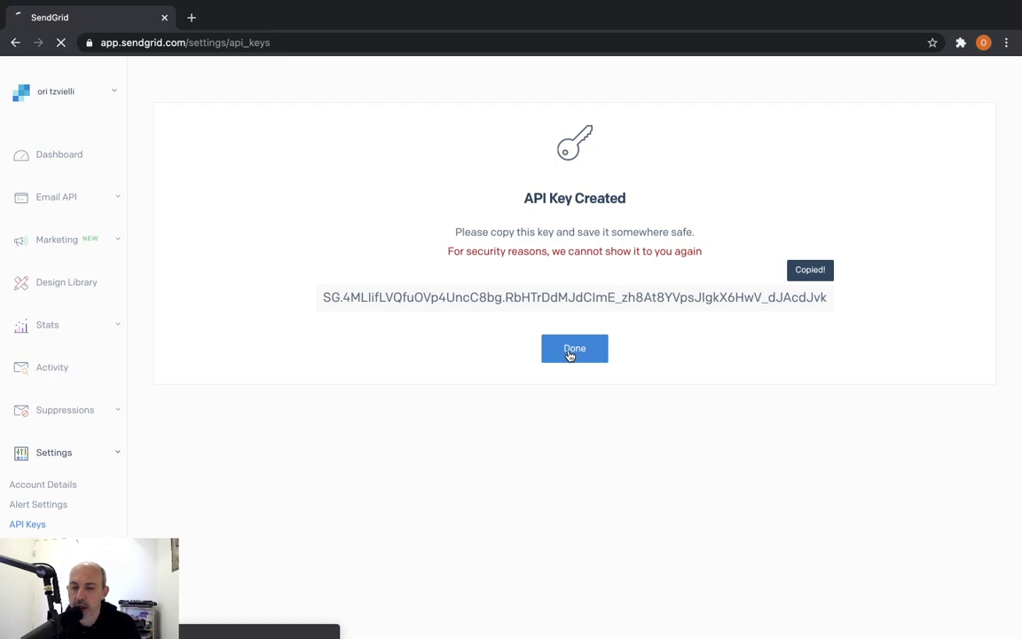
key("ctrl+Left")
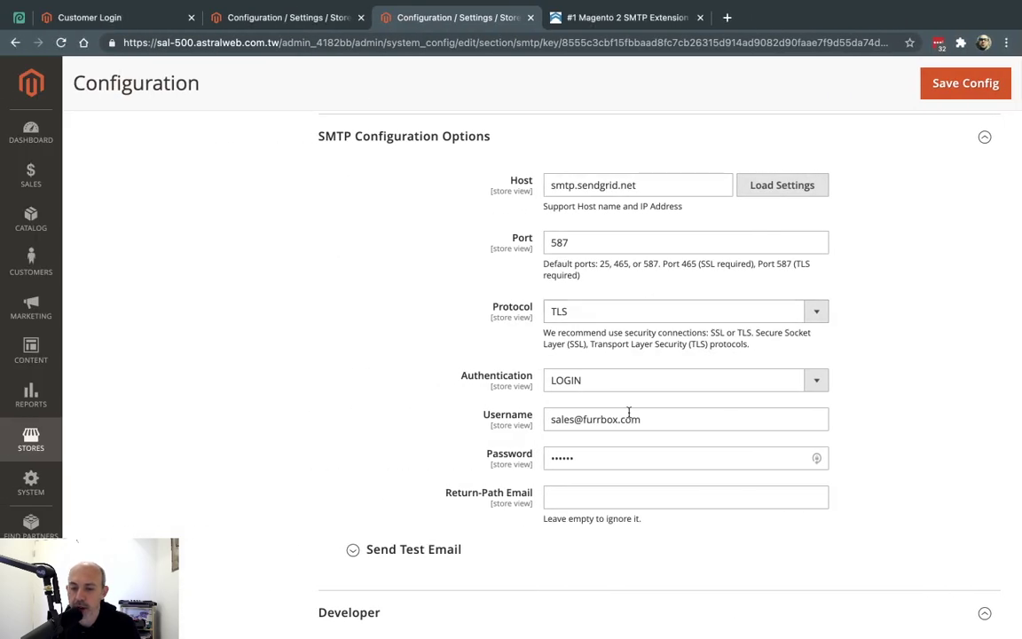
Set the SMTP username to apikey, paste the API key as password, and save
triple_click(618, 417)
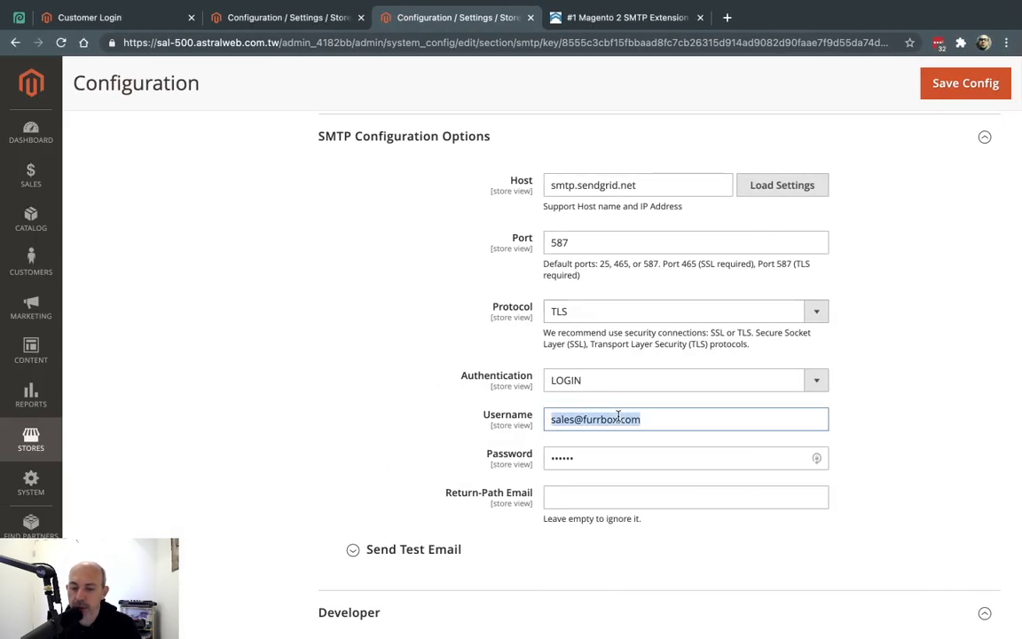
key("BackSpace")
type("a")
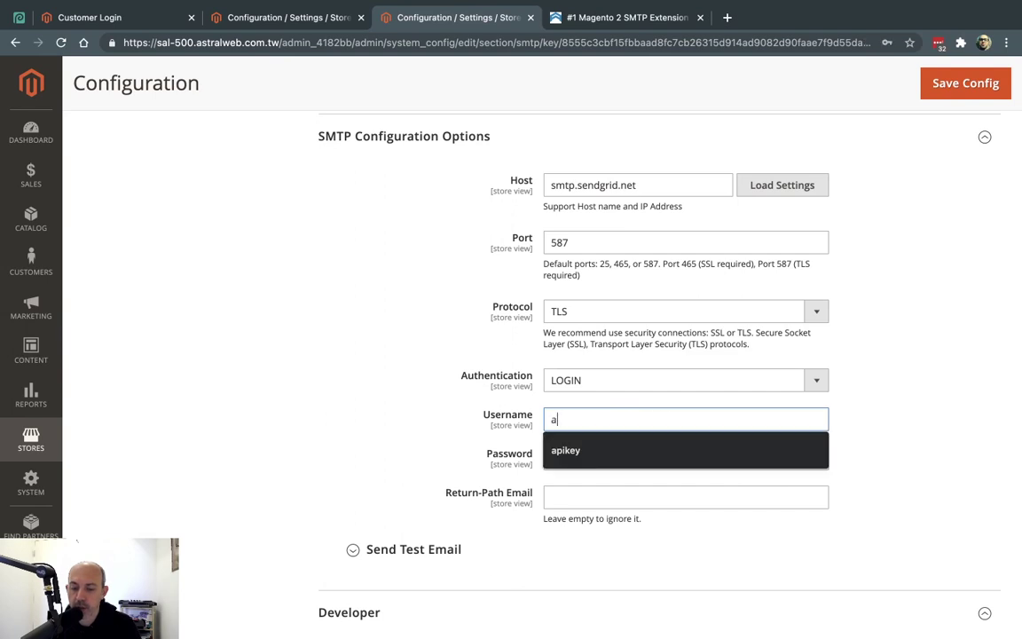
type("pikey")
key("Tab")
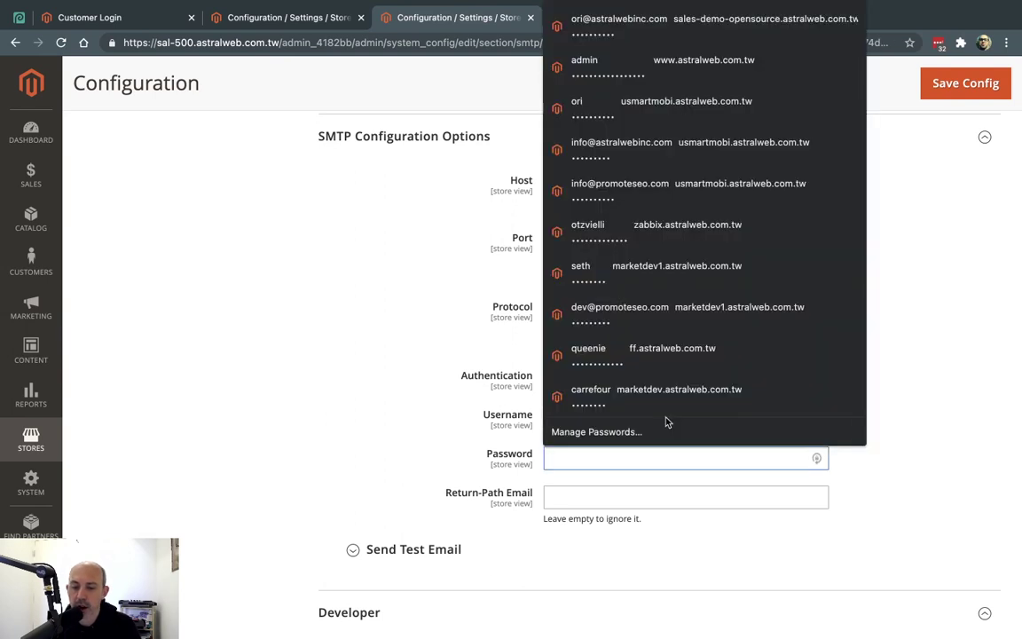
key("super+v")
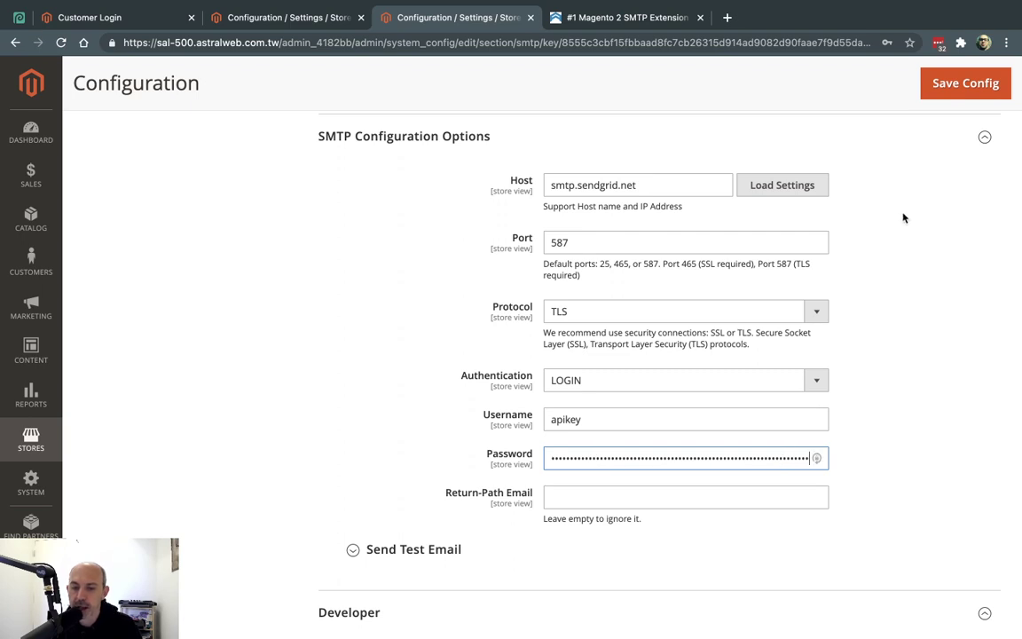
left_click(945, 88)
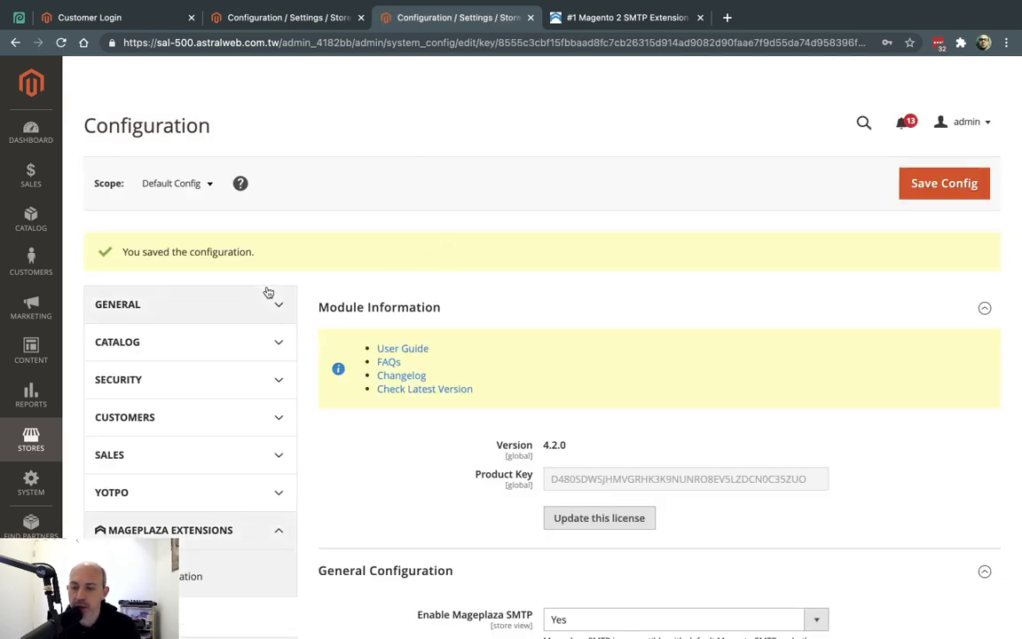
Inspect the General Contact sender email under General > Store Email Addresses, leaving it unchanged
left_click(289, 304)
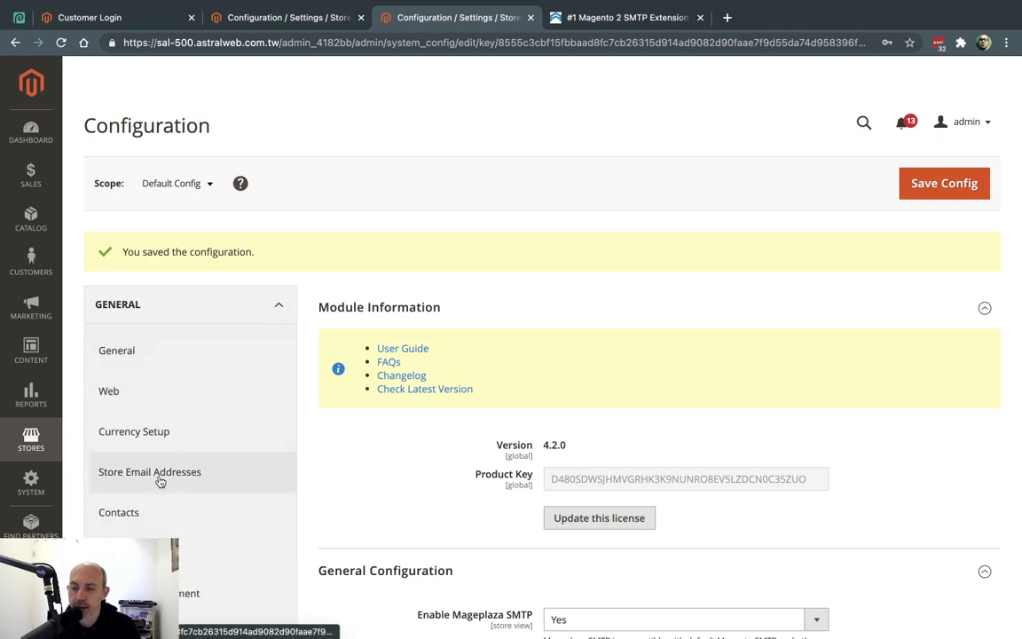
left_click(213, 480)
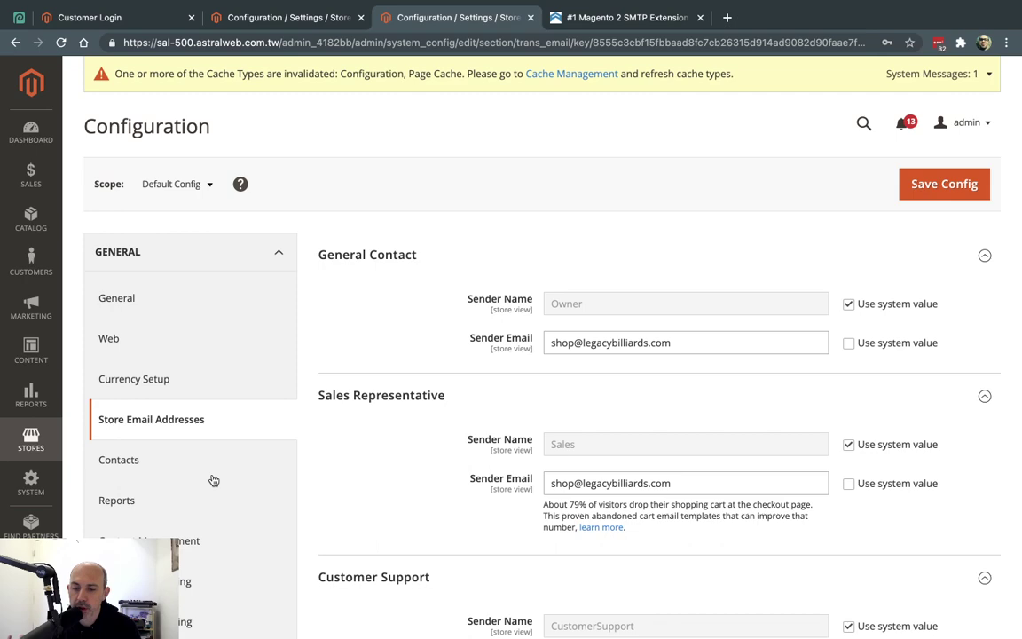
triple_click(588, 347)
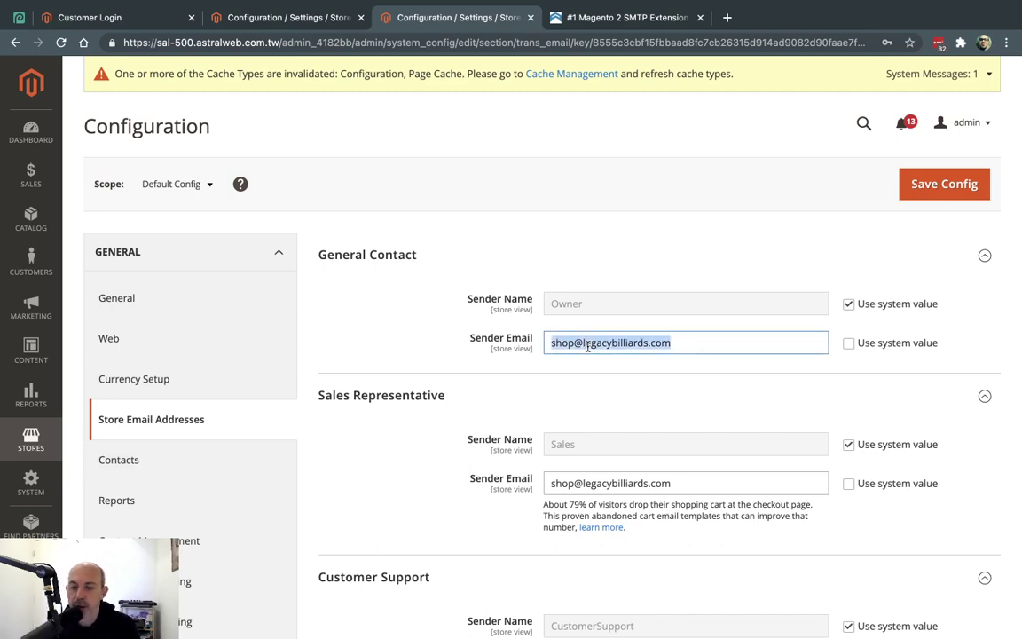
key("ctrl+Right")
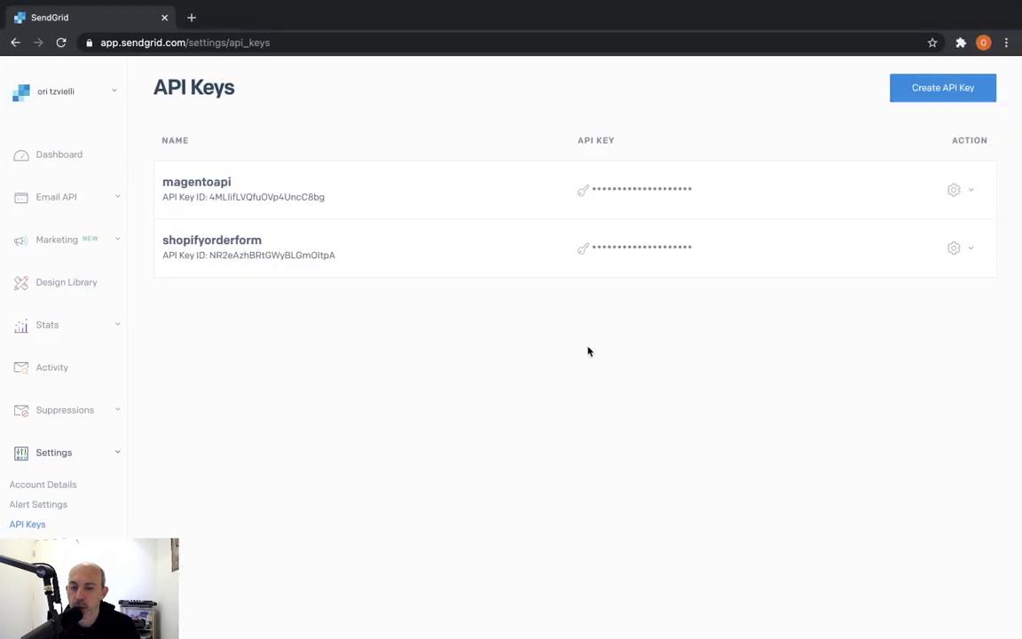
key("ctrl+Left")
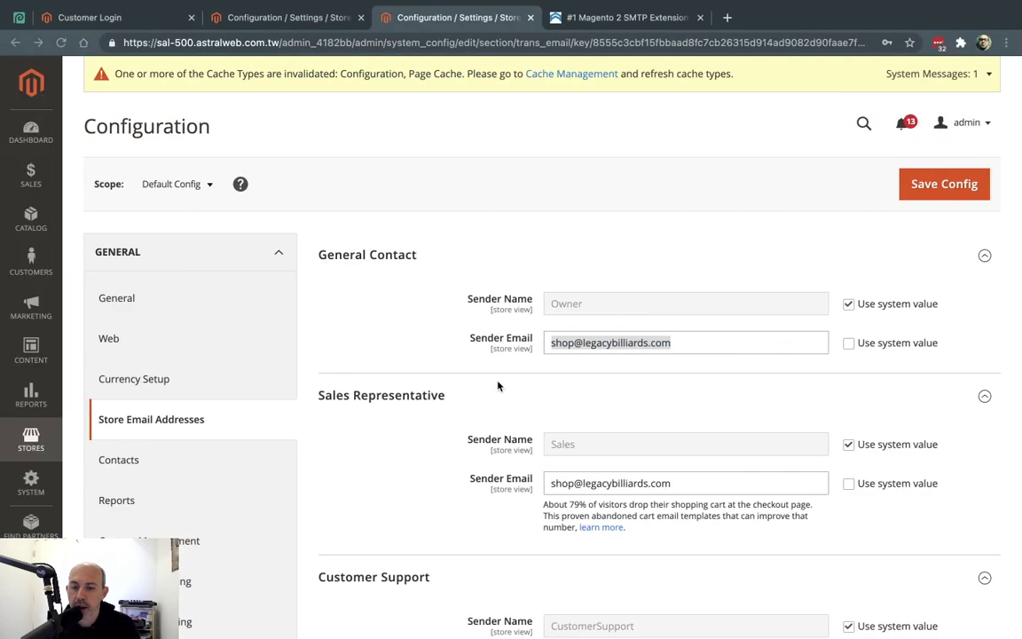
left_click(591, 343)
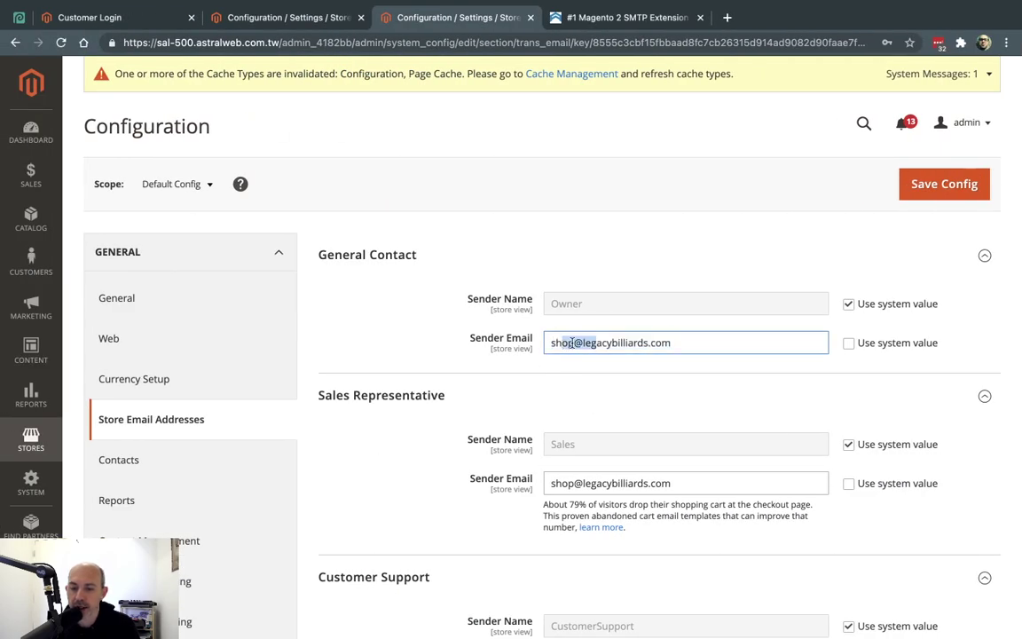
double_click(563, 344)
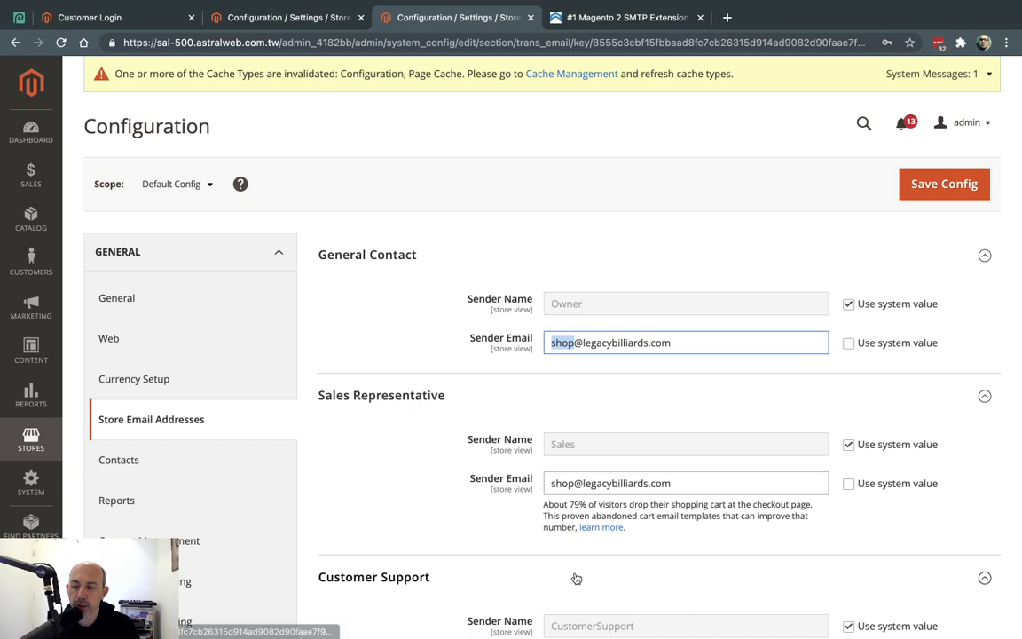
triple_click(641, 336)
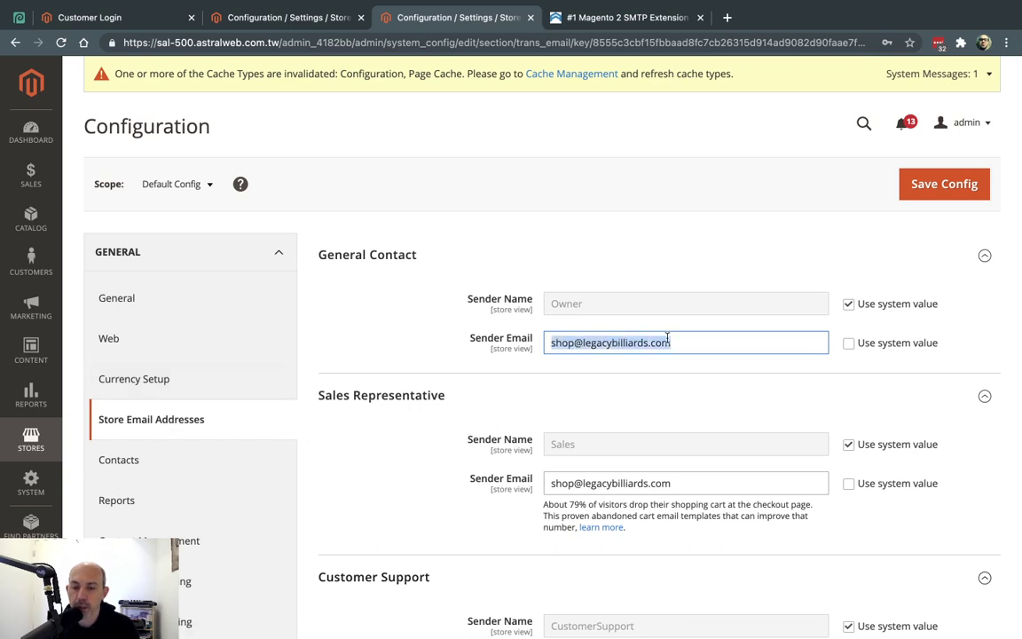
left_click(495, 209)
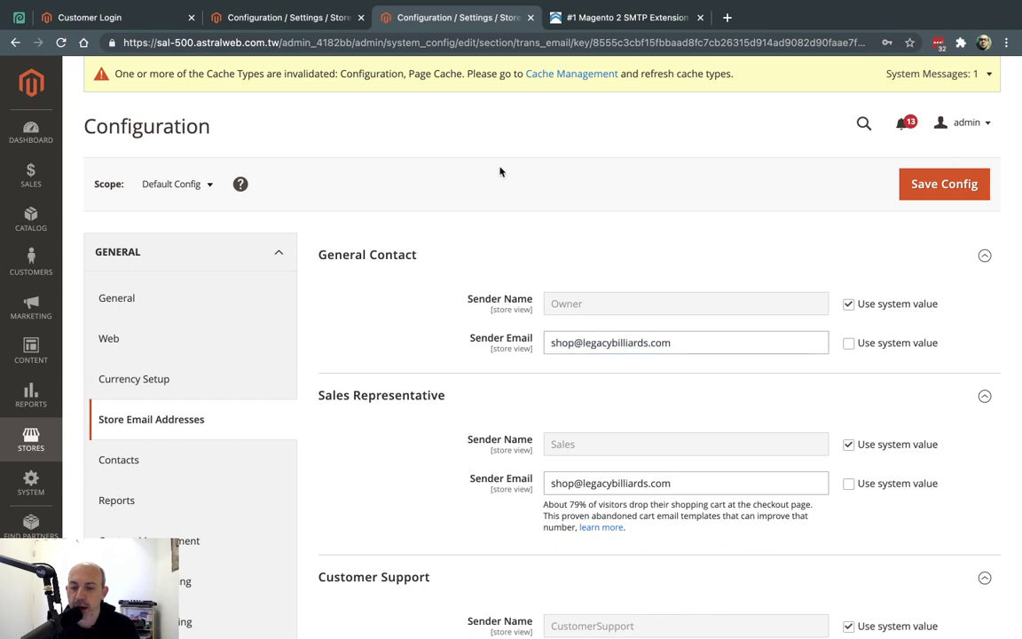
Open the Mageplaza SMTP configuration and expand the Send Test Email section
left_click(338, 23)
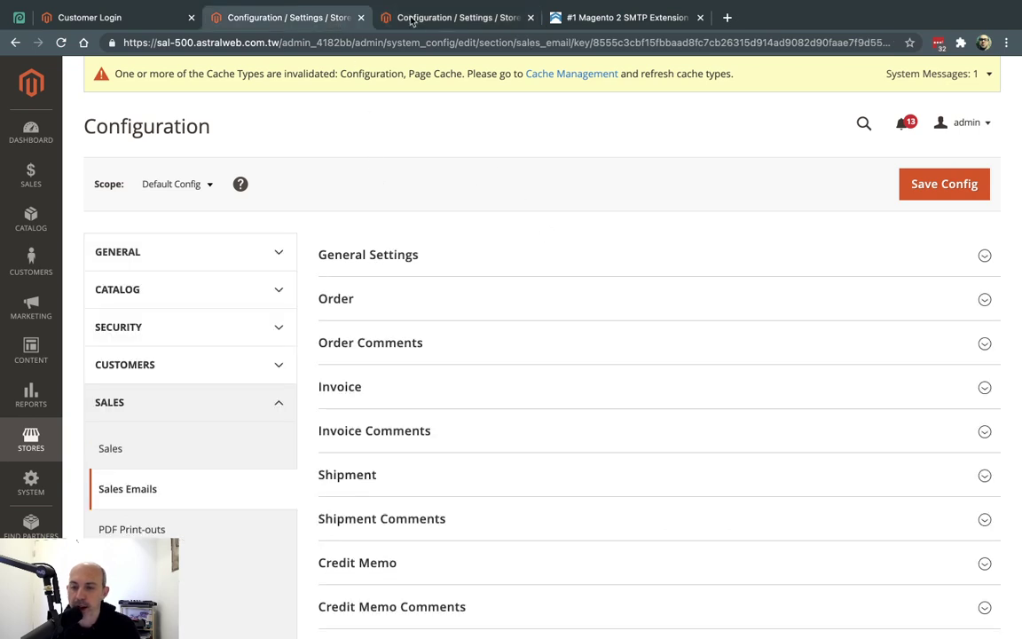
left_click(444, 18)
left_click(29, 439)
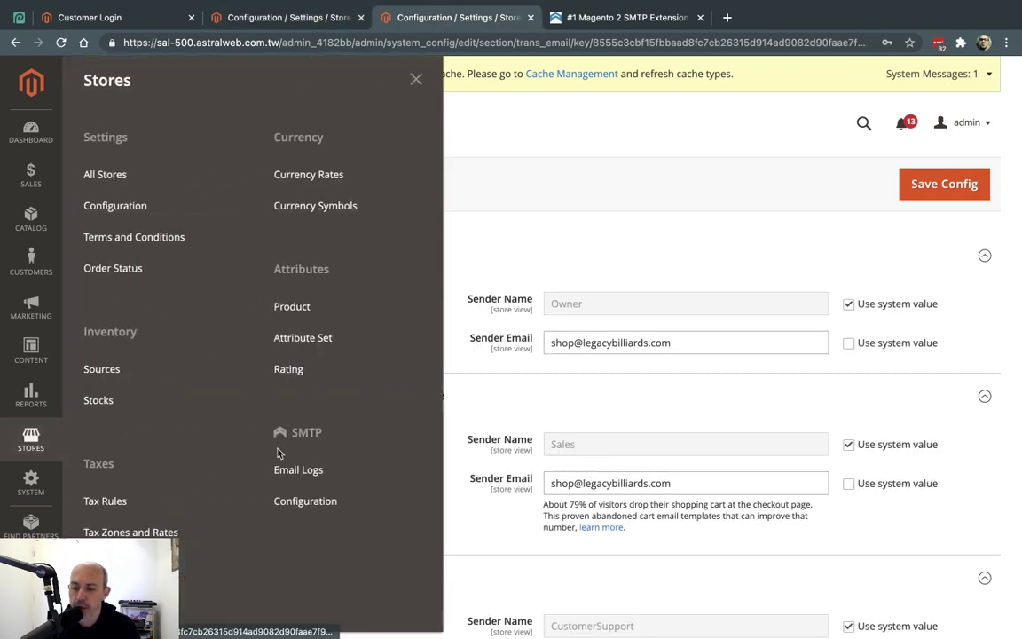
left_click(329, 502)
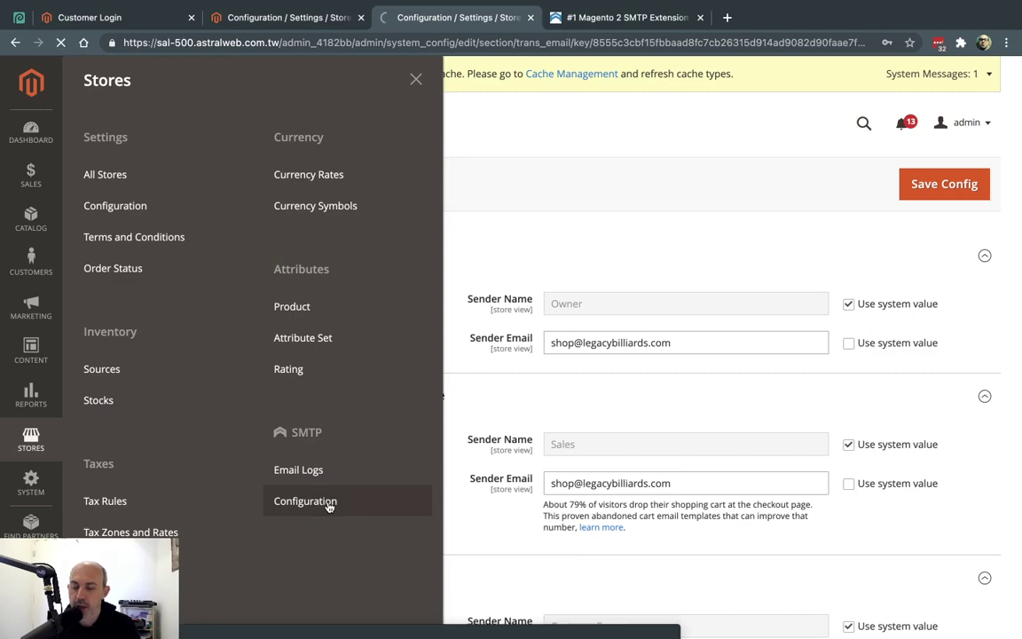
scroll(683, 337, "down", 10)
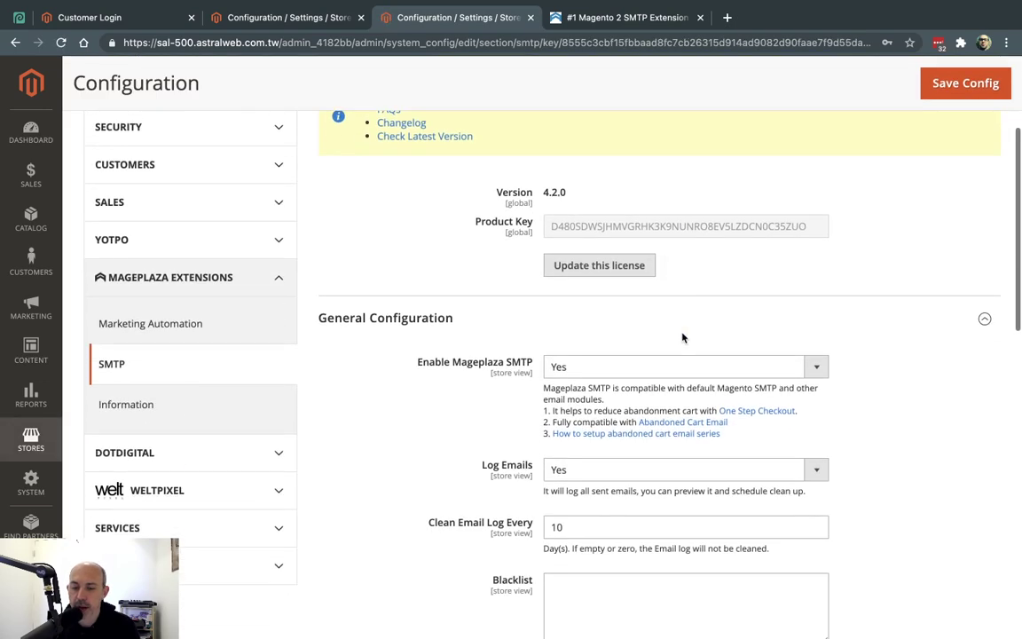
scroll(683, 338, "down", 3)
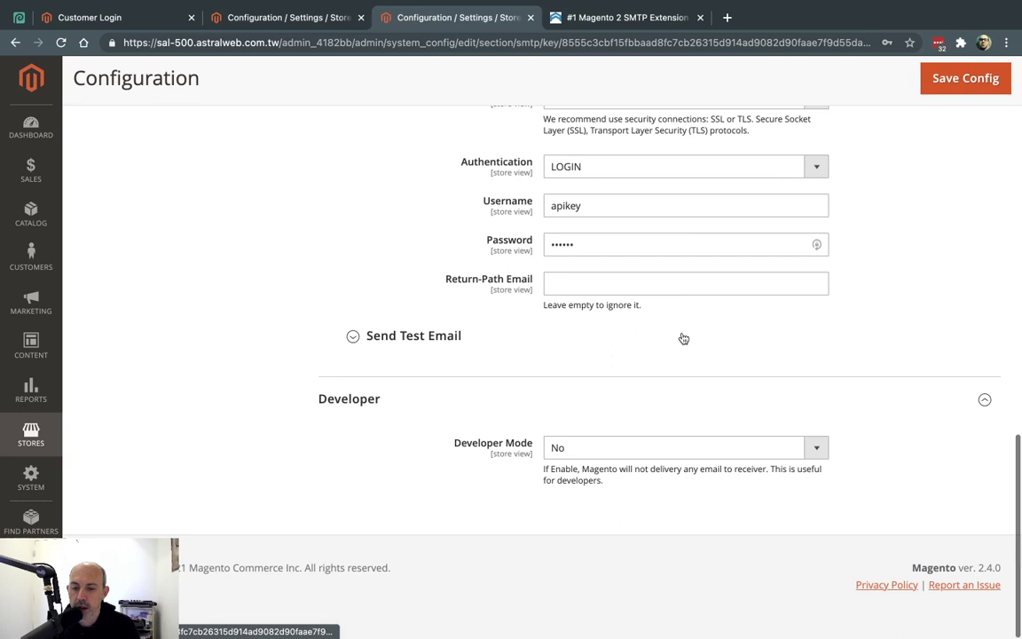
scroll(542, 339, "up", 1)
left_click(404, 337)
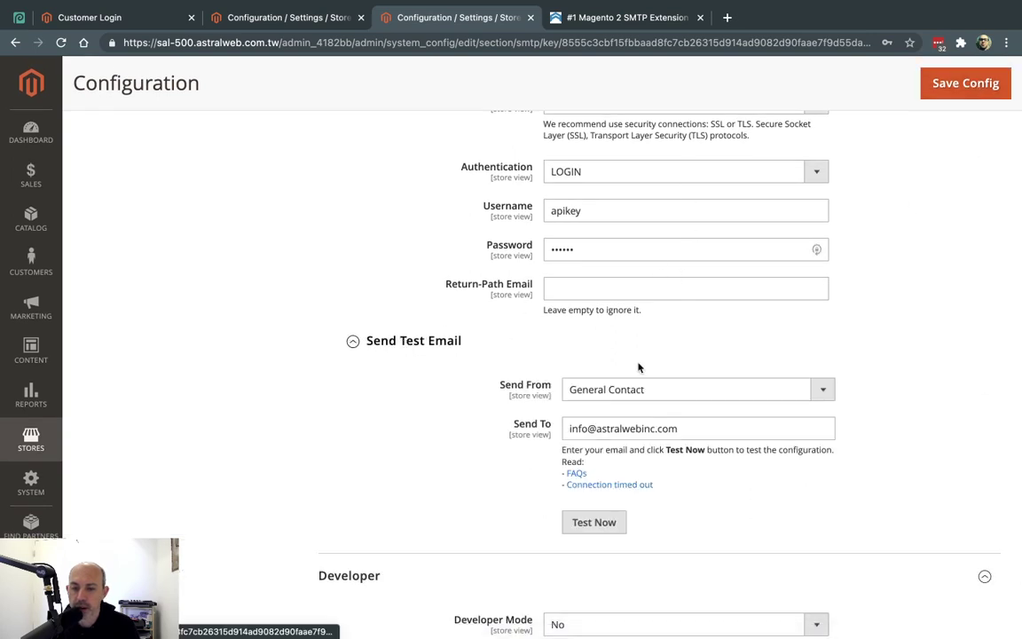
Send a test email from General Contact and read the unverified Sender Identity error
triple_click(585, 427)
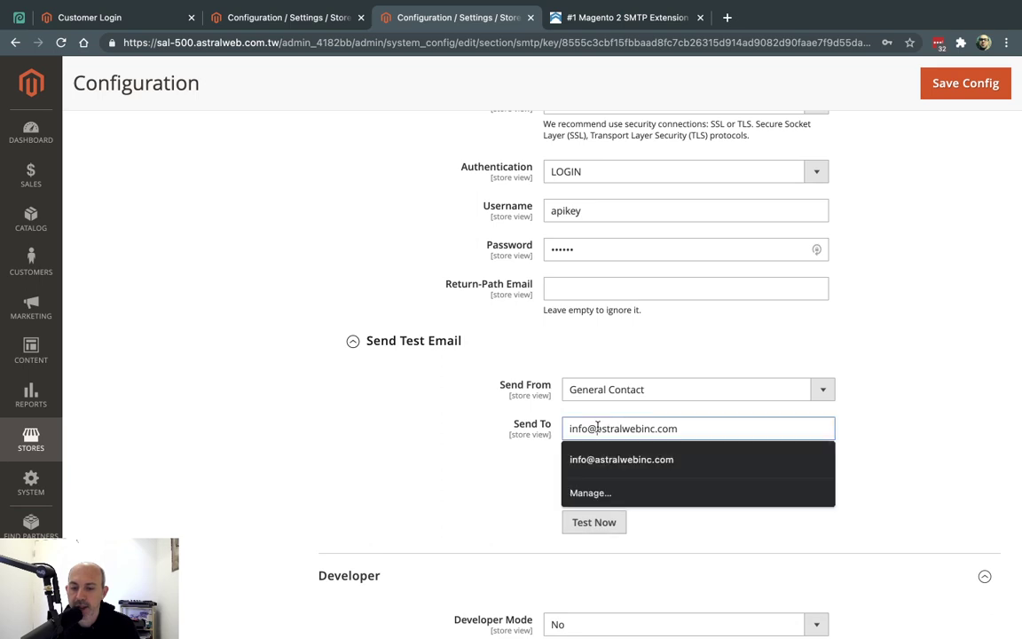
key("Escape")
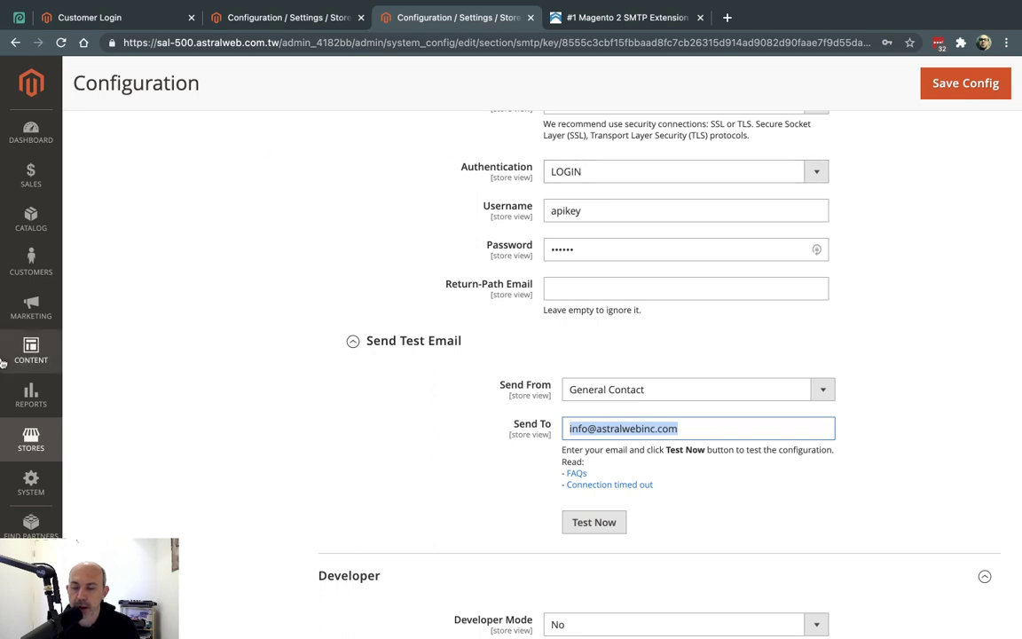
left_click(591, 521)
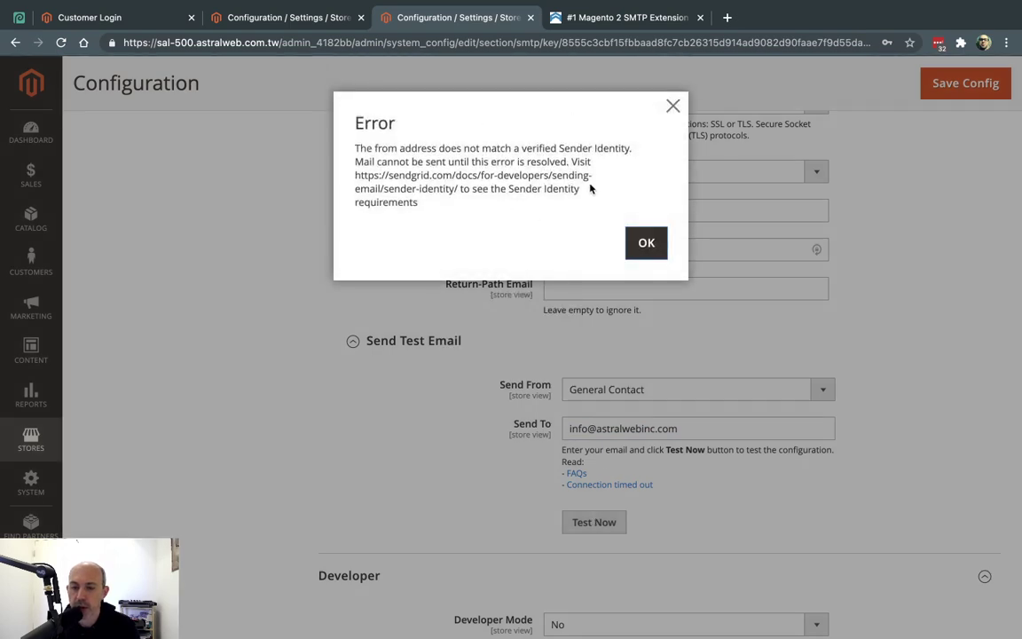
triple_click(485, 161)
left_click(485, 158)
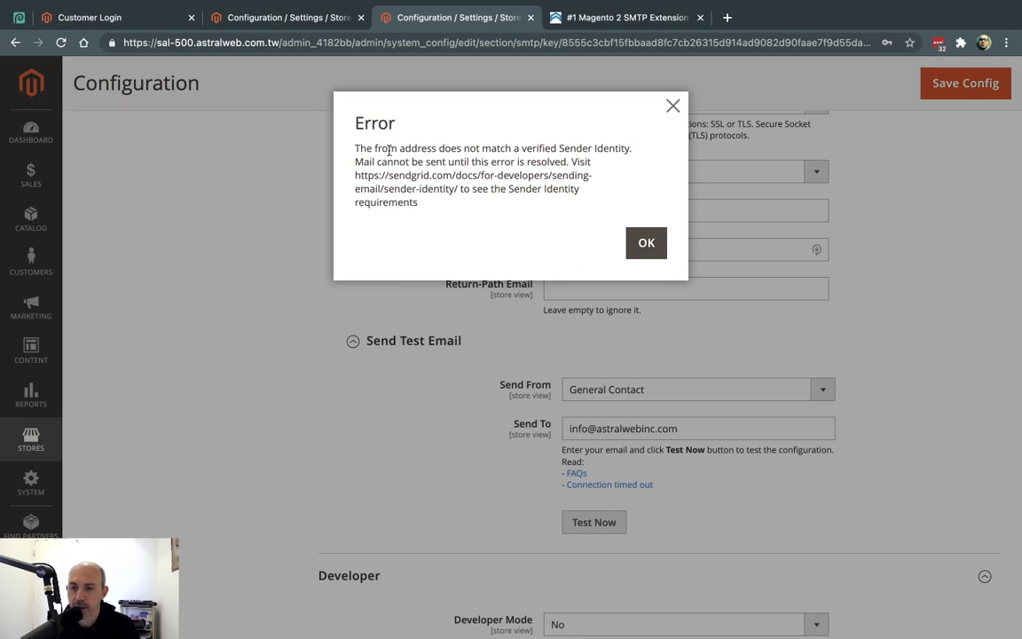
left_click_drag(364, 149, 511, 148)
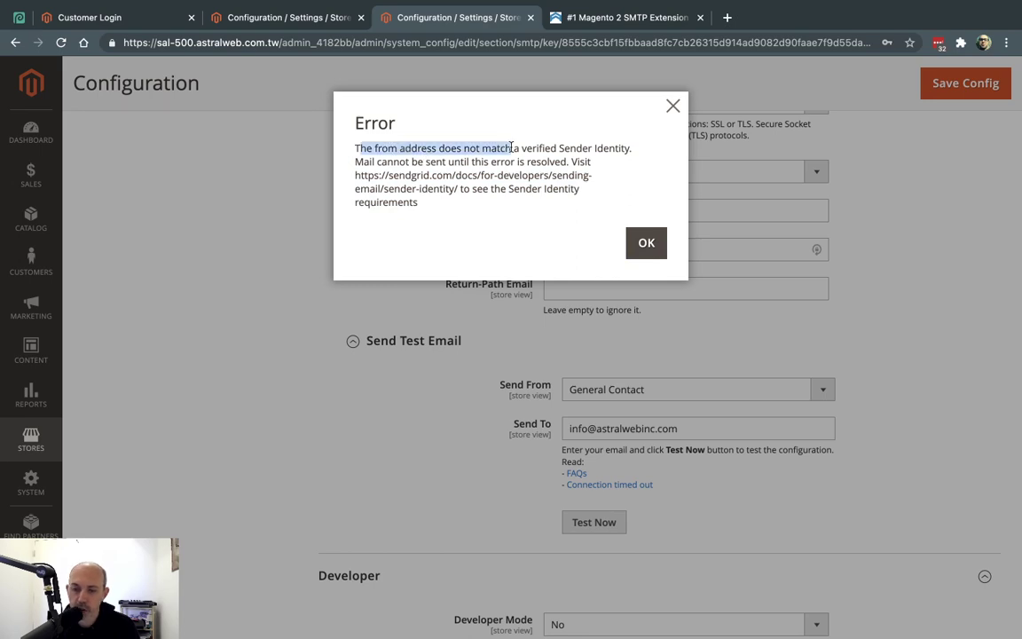
left_click(511, 147)
left_click_drag(355, 149, 503, 148)
left_click(504, 149)
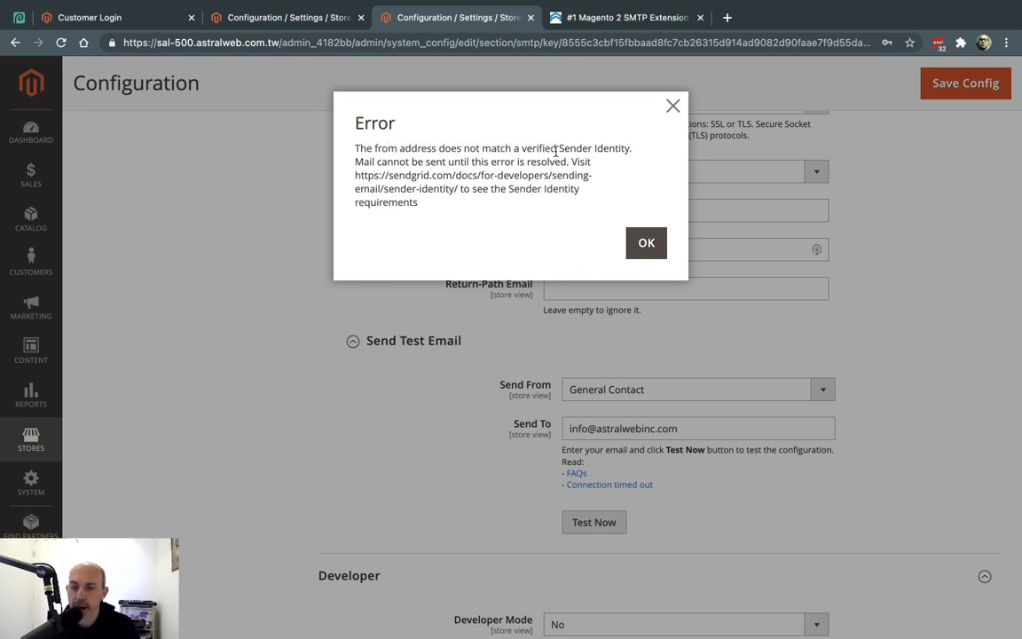
key("ctrl+Right")
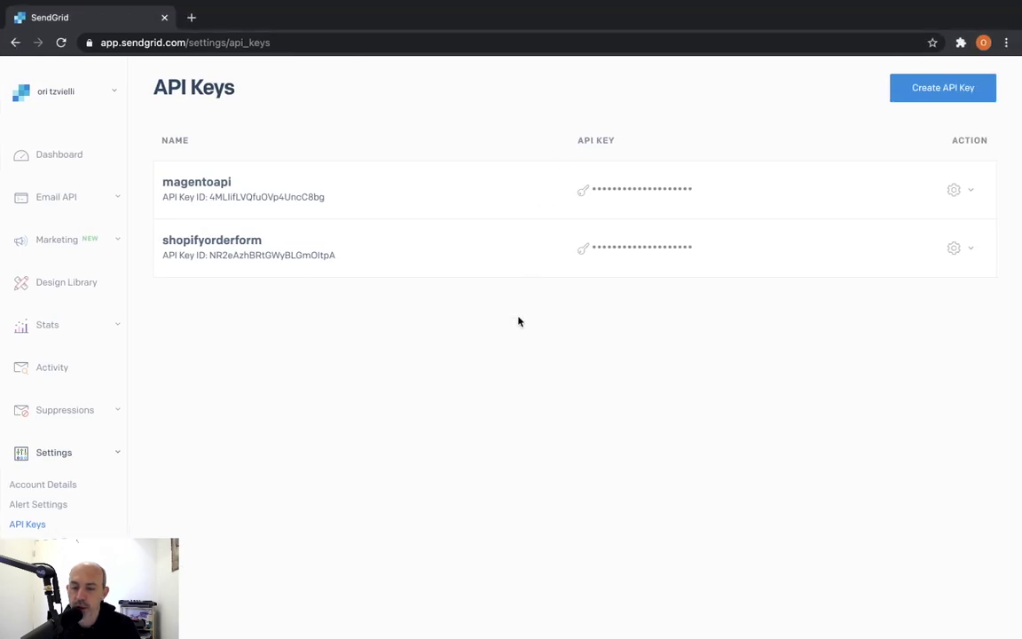
Open SendGrid's Sender Authentication page and review the Single Sender Verification section
scroll(199, 406, "down", 5)
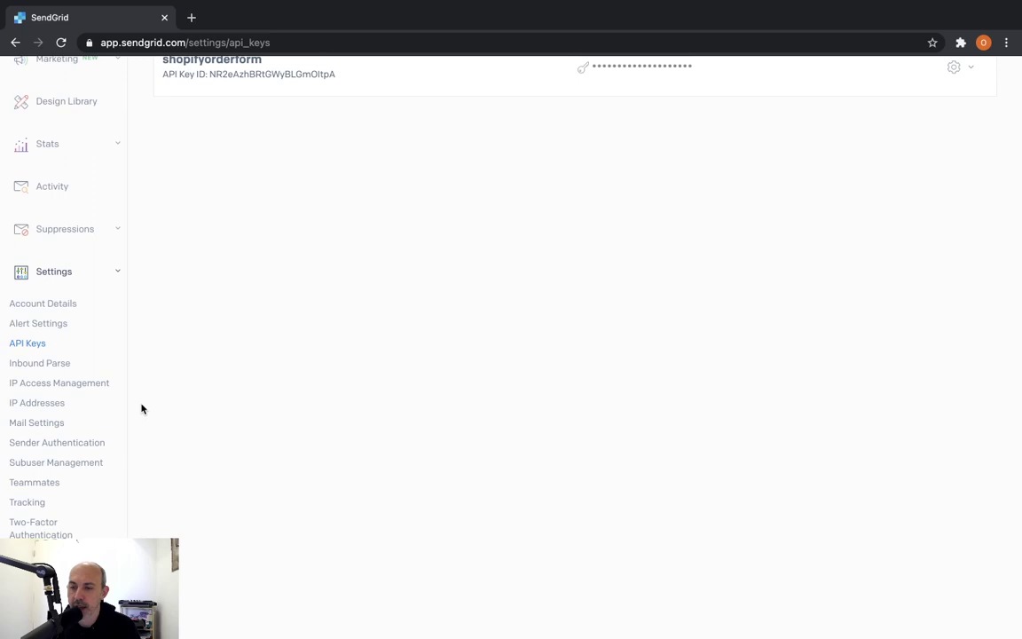
scroll(333, 337, "up", 3)
scroll(292, 390, "down", 2)
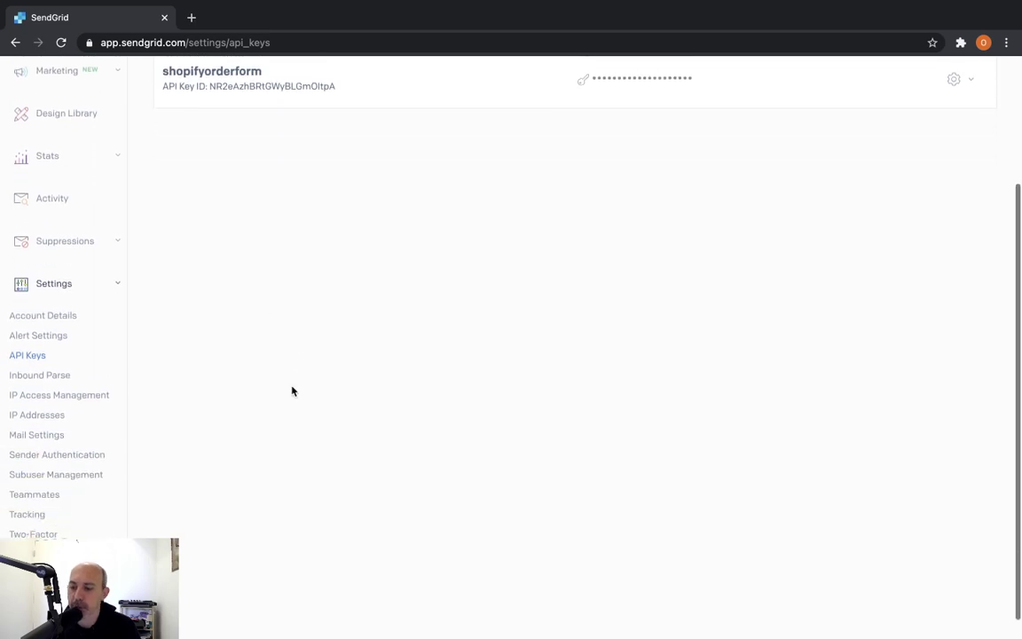
left_click(82, 456)
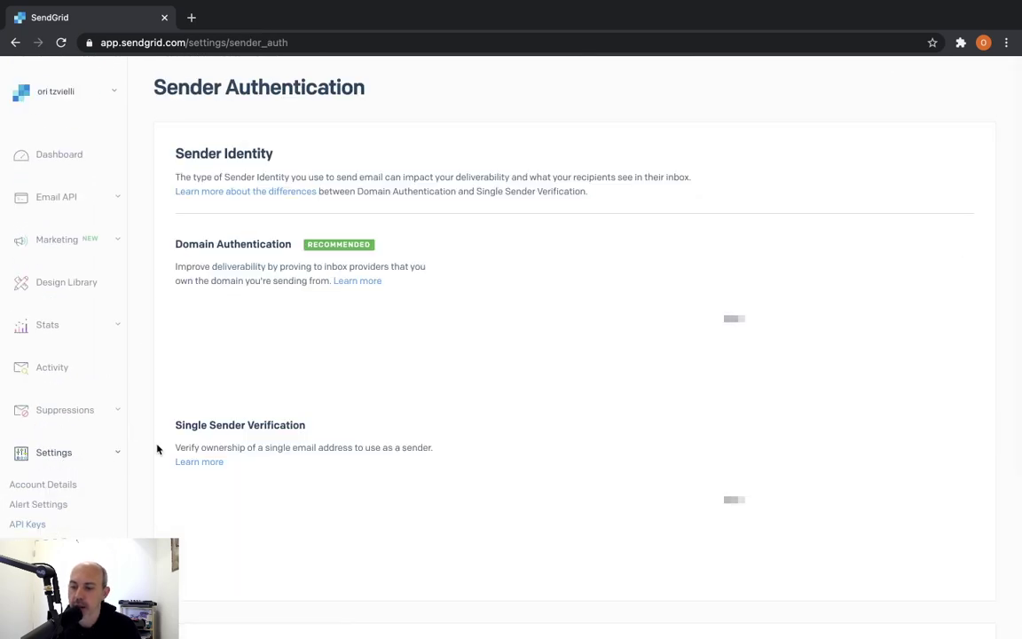
scroll(96, 459, "down", 1)
scroll(96, 459, "down", 2)
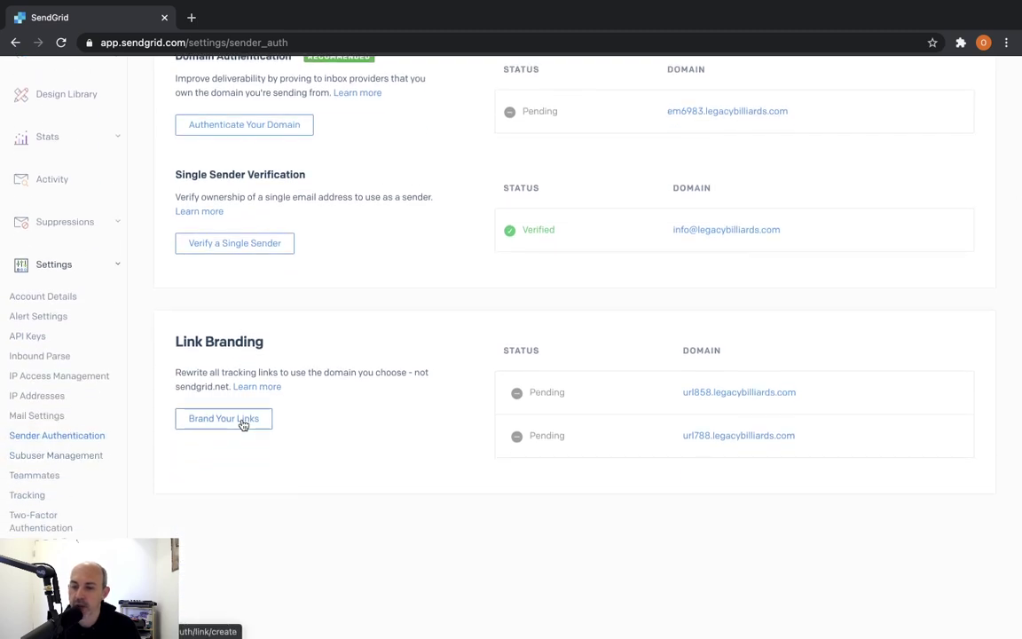
scroll(365, 413, "up", 2)
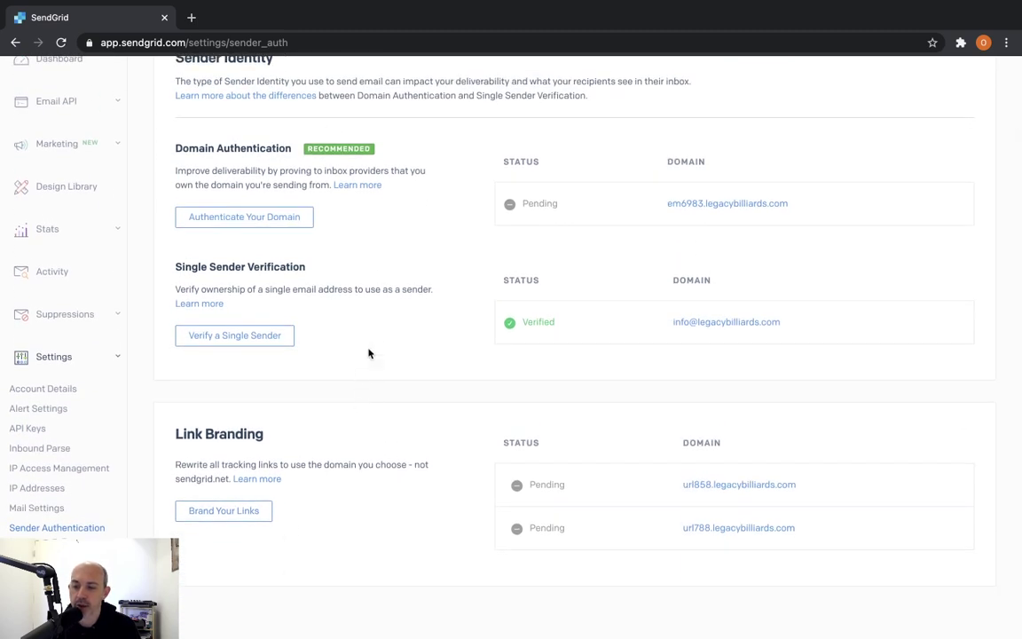
left_click_drag(190, 266, 344, 270)
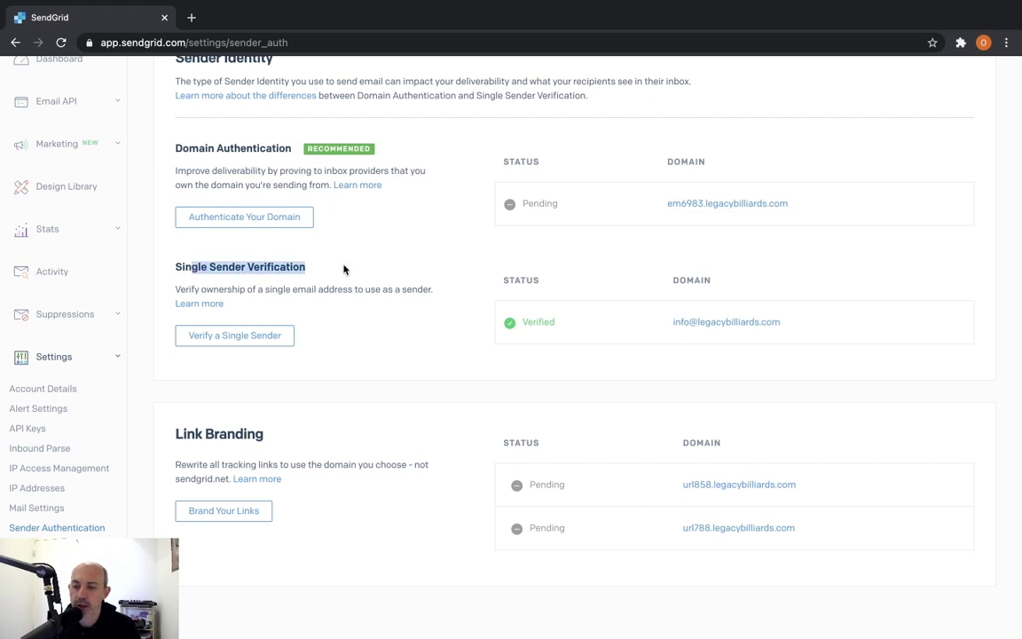
left_click(333, 270)
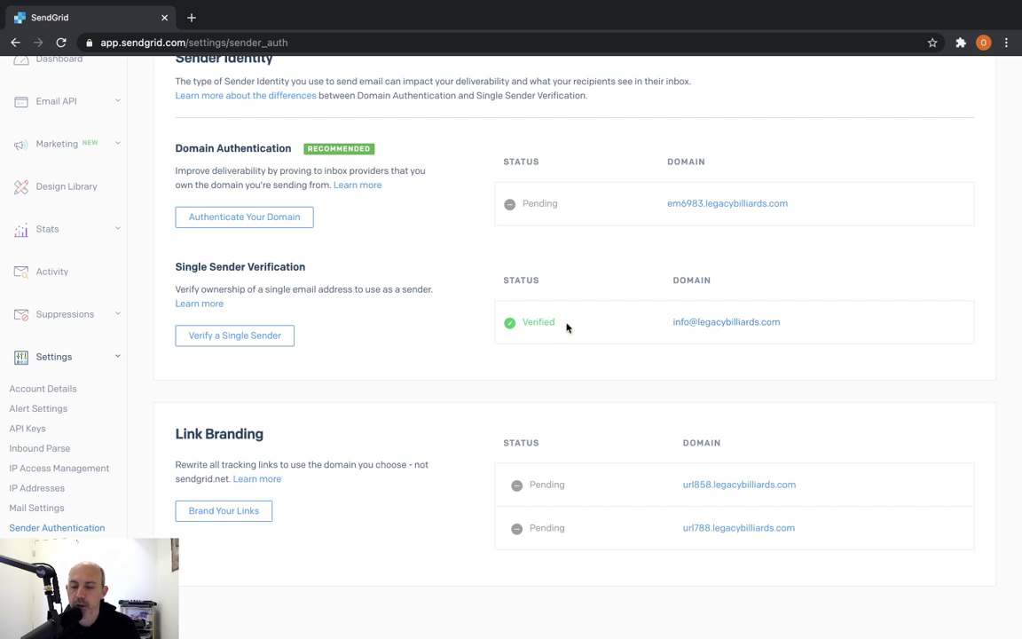
Start a new single sender, cancel it, and copy the already-verified sender email address
left_click(258, 339)
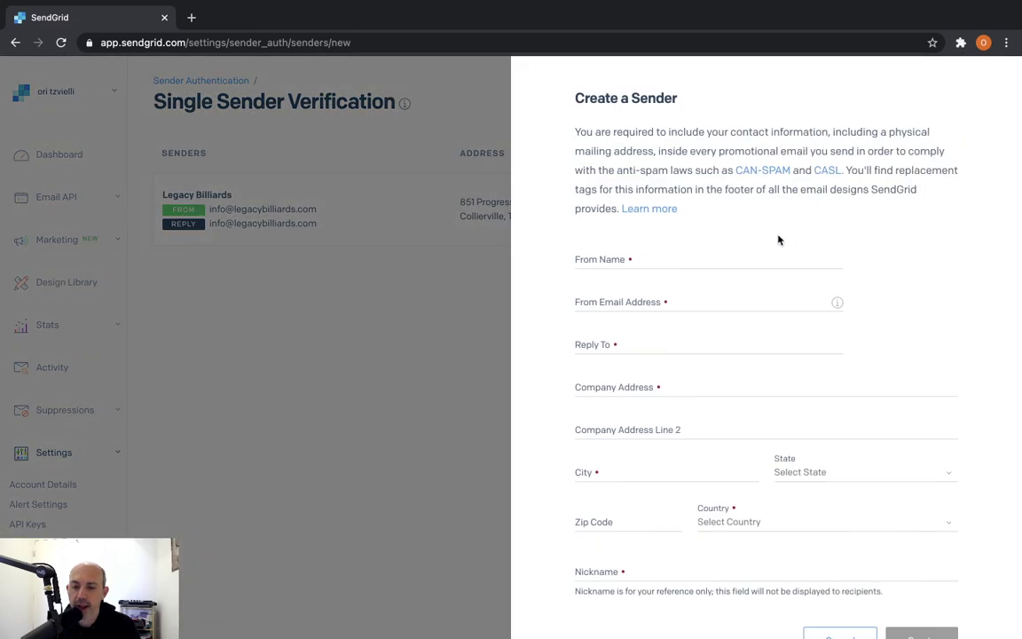
scroll(813, 552, "down", 2)
left_click(840, 567)
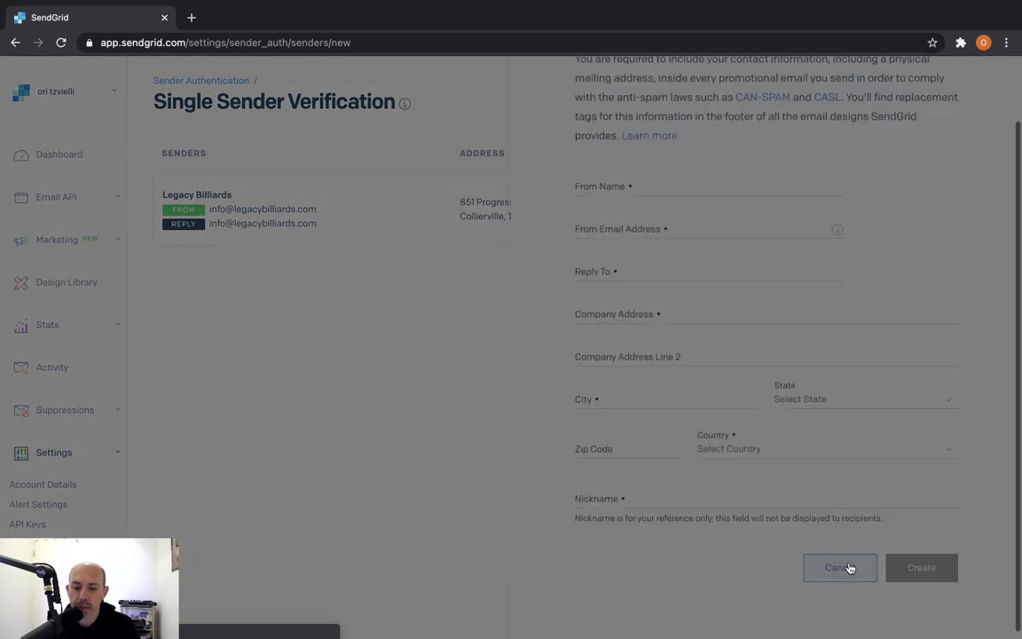
left_click(200, 82)
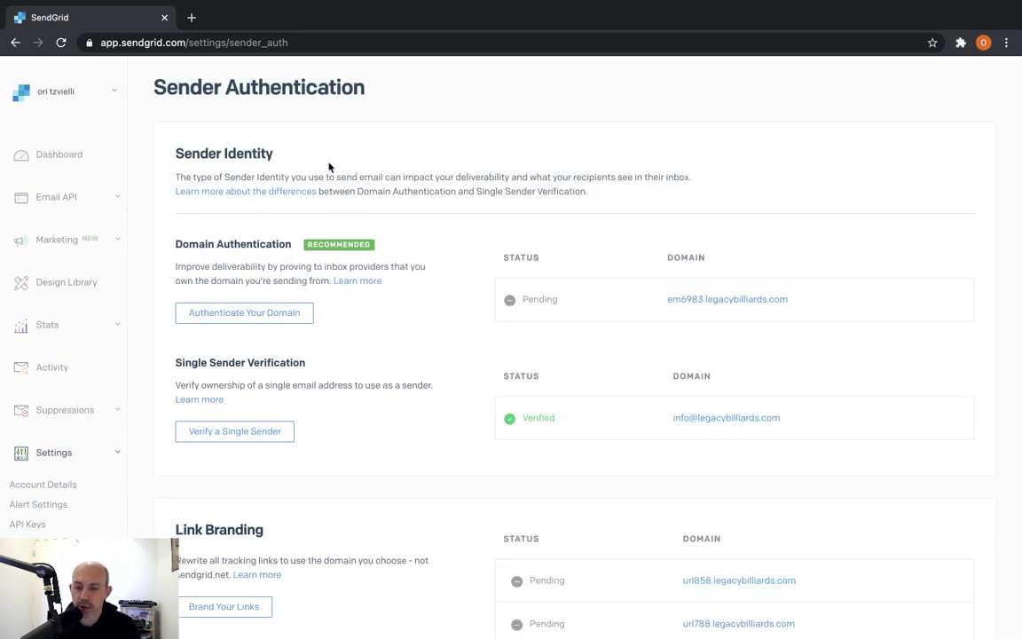
left_click_drag(780, 418, 674, 418)
key("ctrl+c")
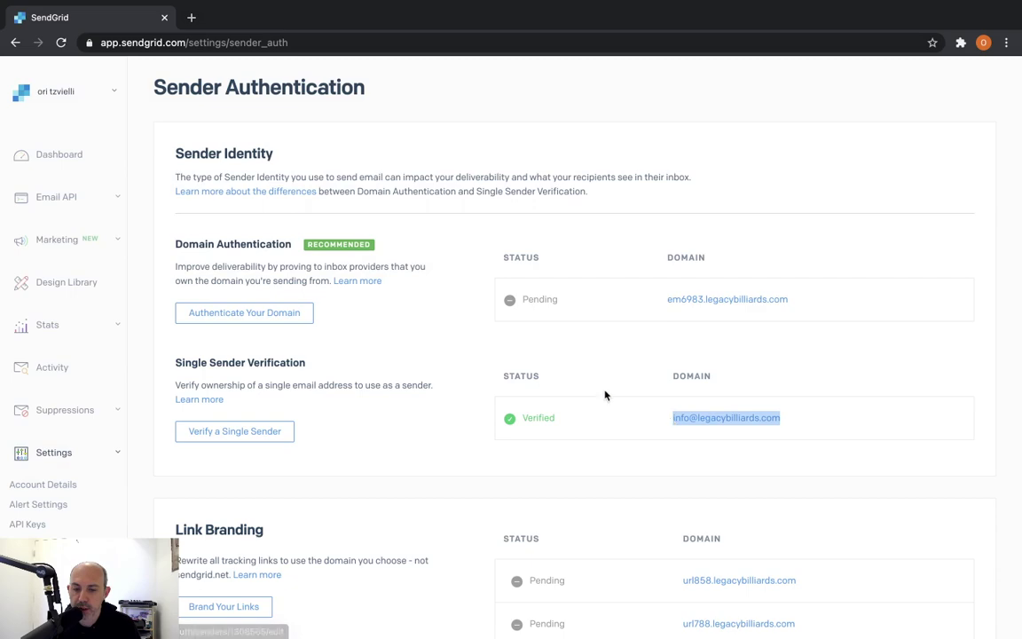
key("ctrl+Right")
Paste the verified address into the General Contact and Sales Representative sender emails and save
left_click(647, 244)
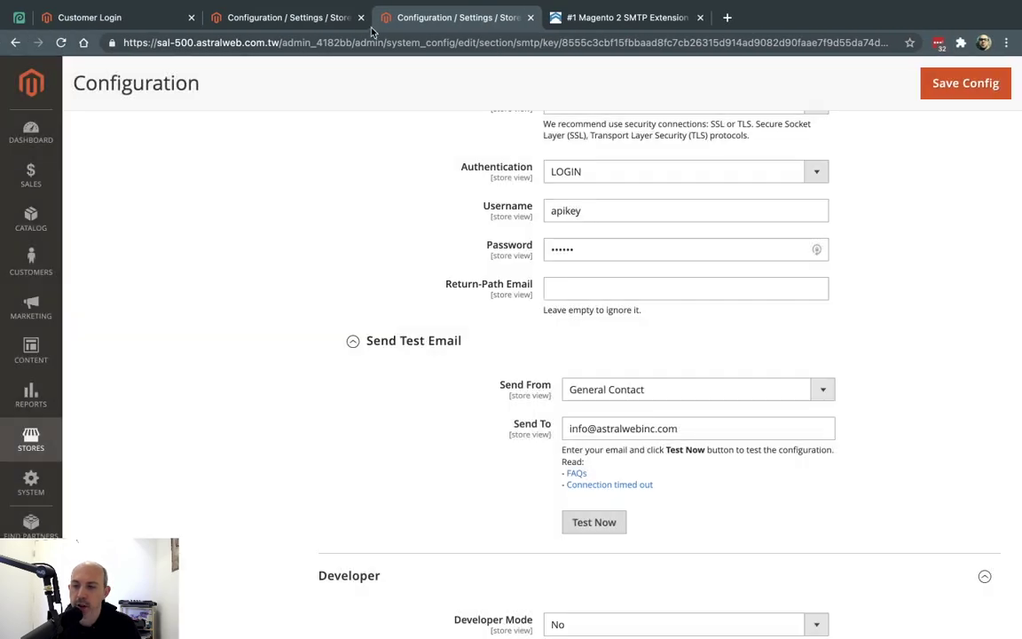
left_click(297, 18)
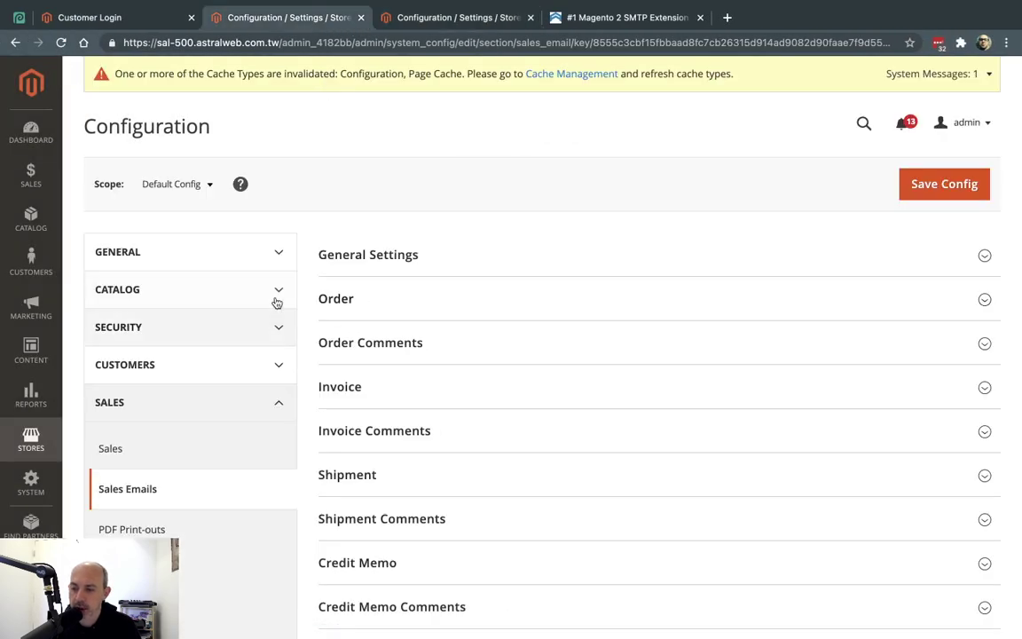
left_click(273, 252)
left_click(222, 425)
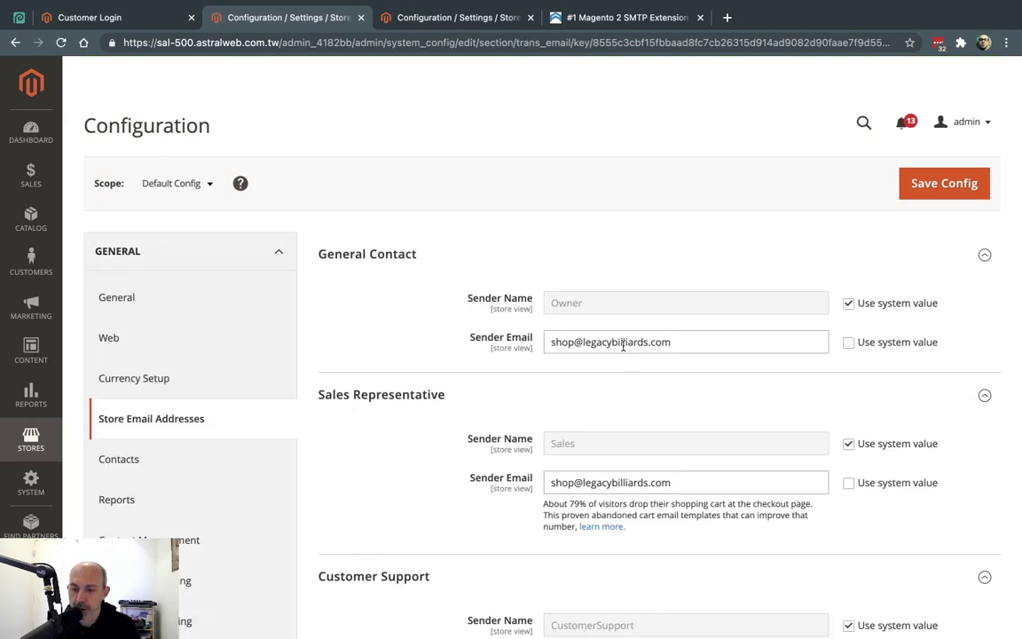
triple_click(623, 347)
key("ctrl+v")
left_click(629, 483)
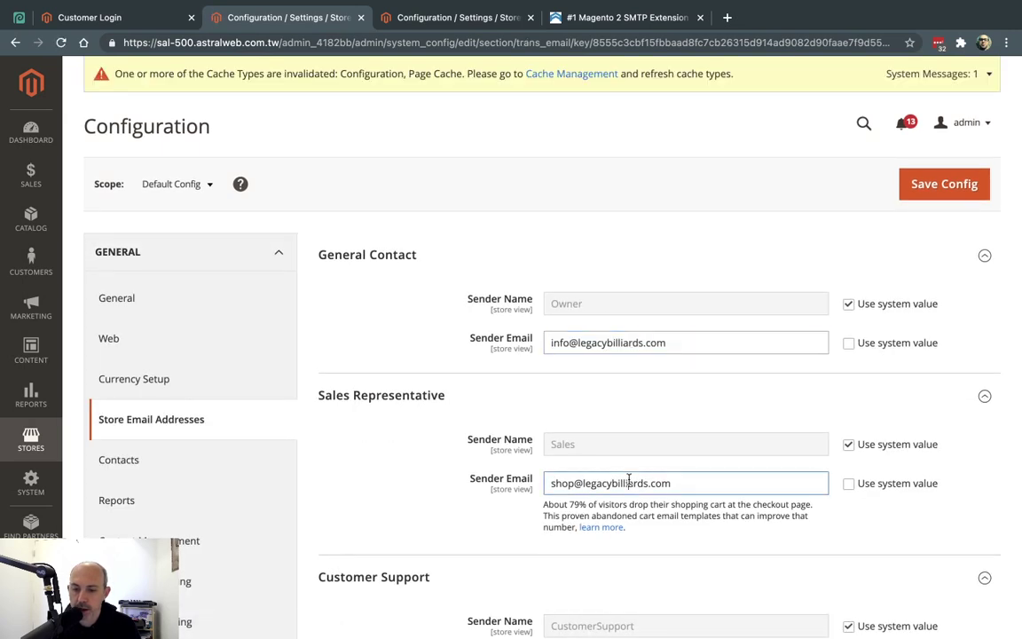
triple_click(629, 483)
key("ctrl+v")
left_click(927, 184)
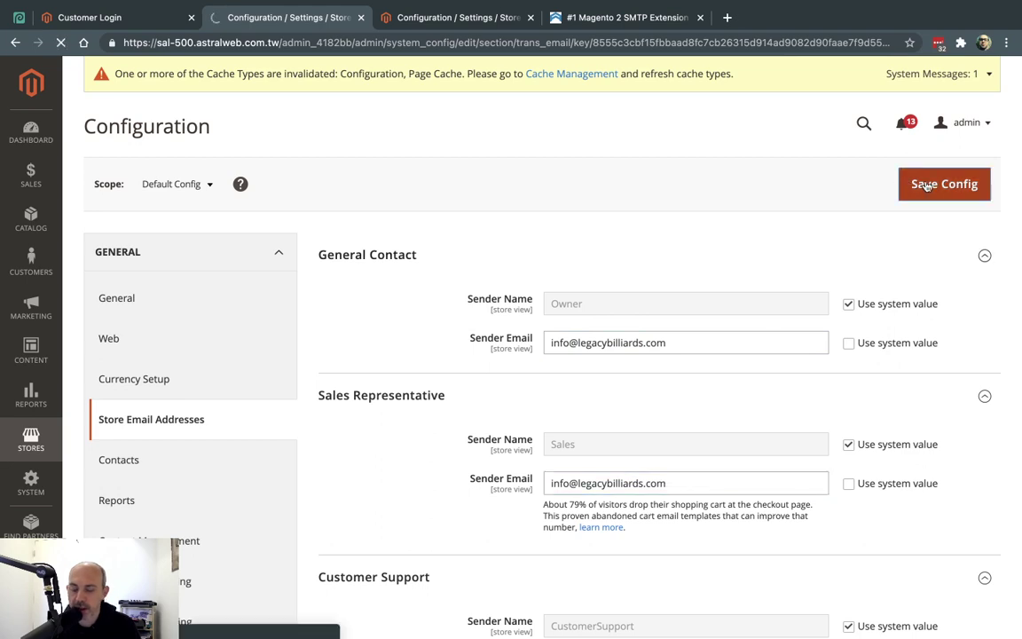
Send an SMTP test email, which now succeeds
left_click(444, 20)
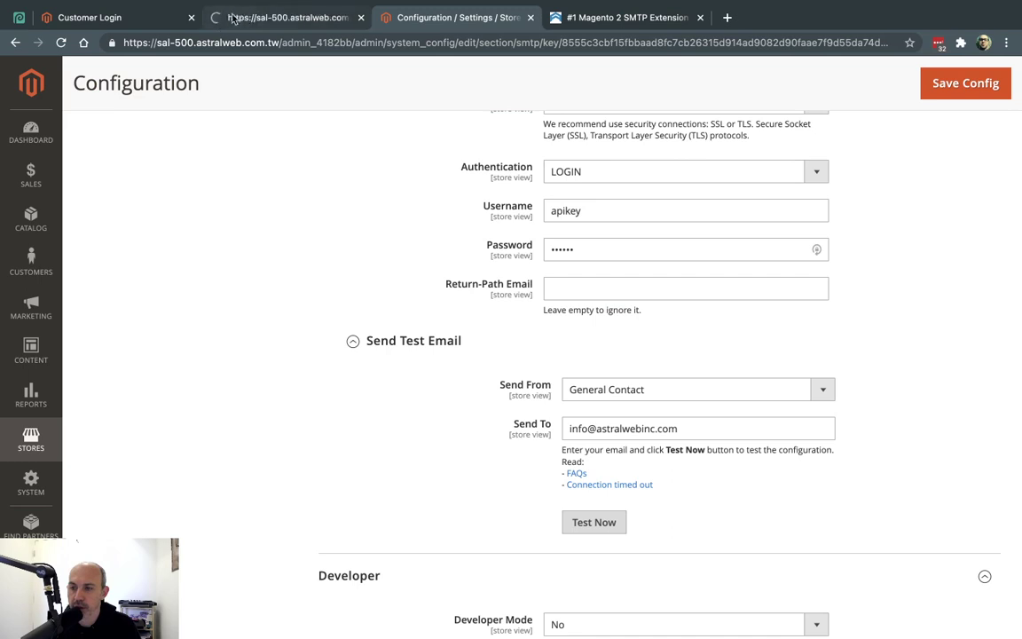
left_click(595, 526)
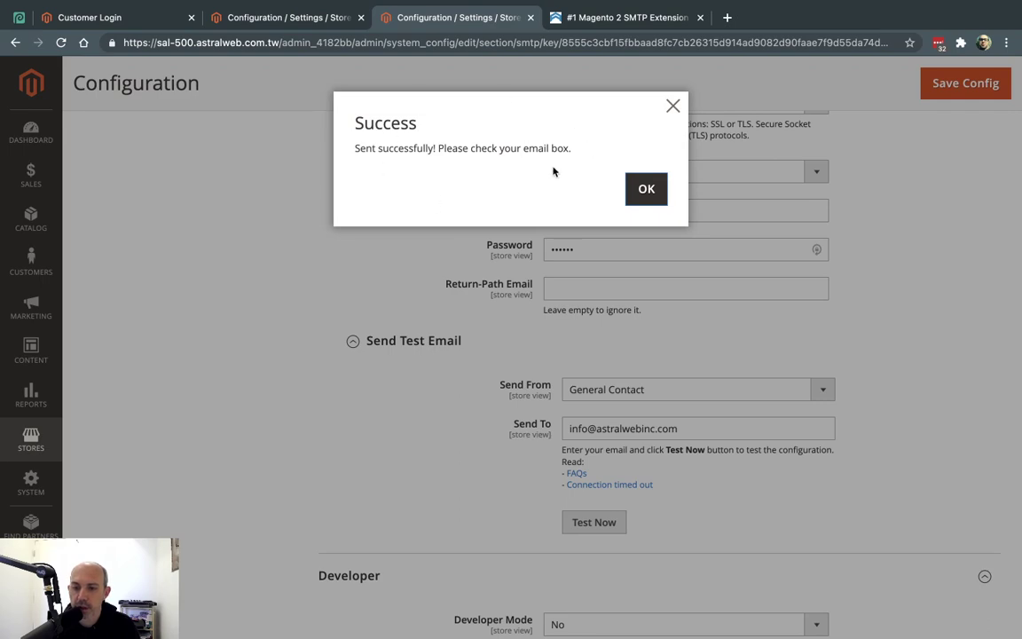
left_click(652, 190)
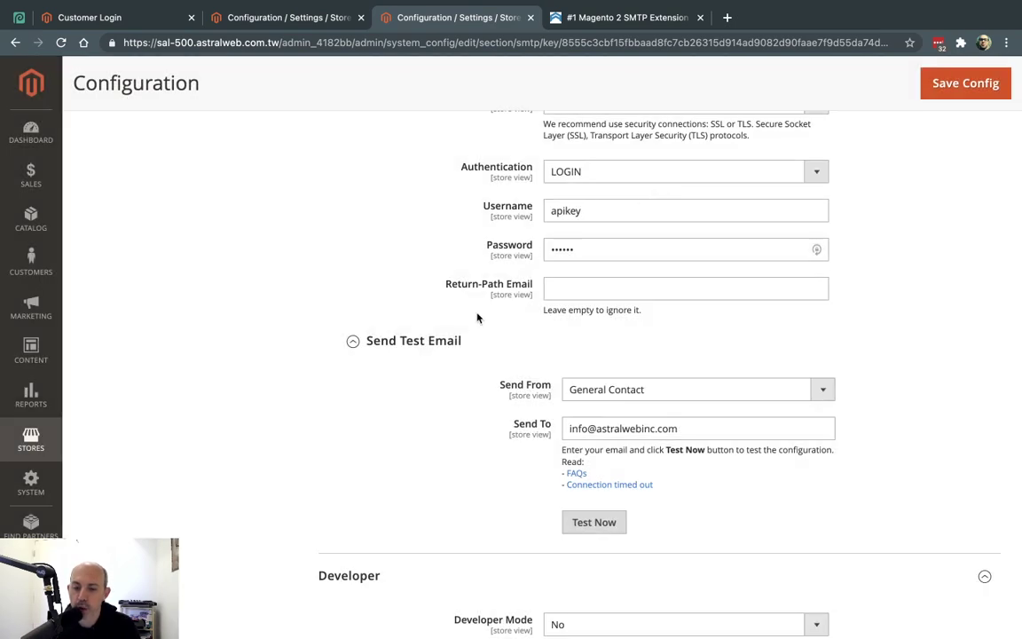
Review SendGrid's Sender Authentication page, highlighting the Single Sender Verification heading and the verified sender address
key("ctrl+Right")
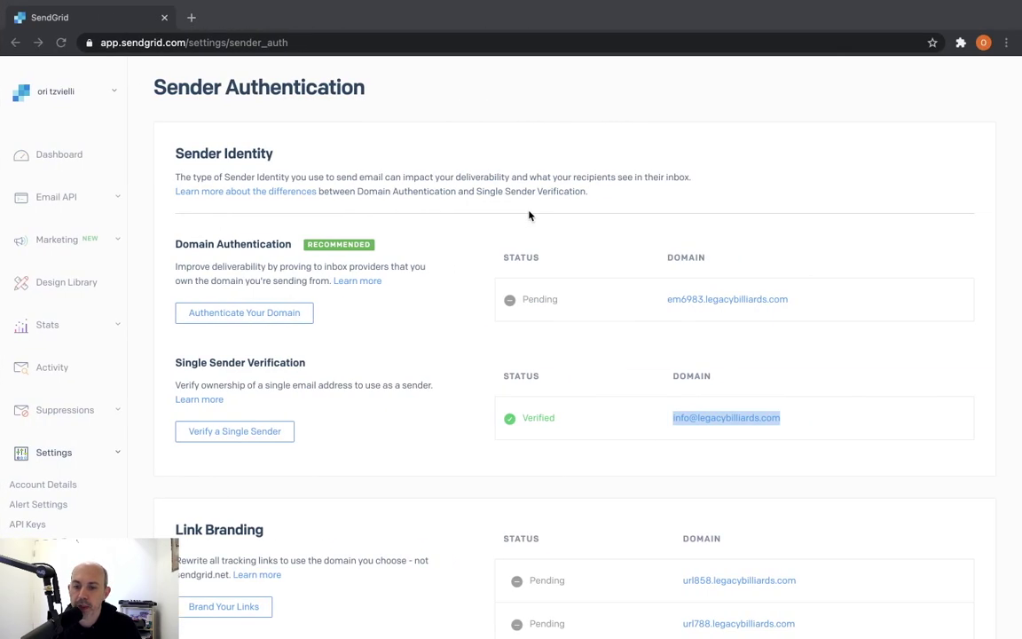
left_click_drag(179, 363, 299, 362)
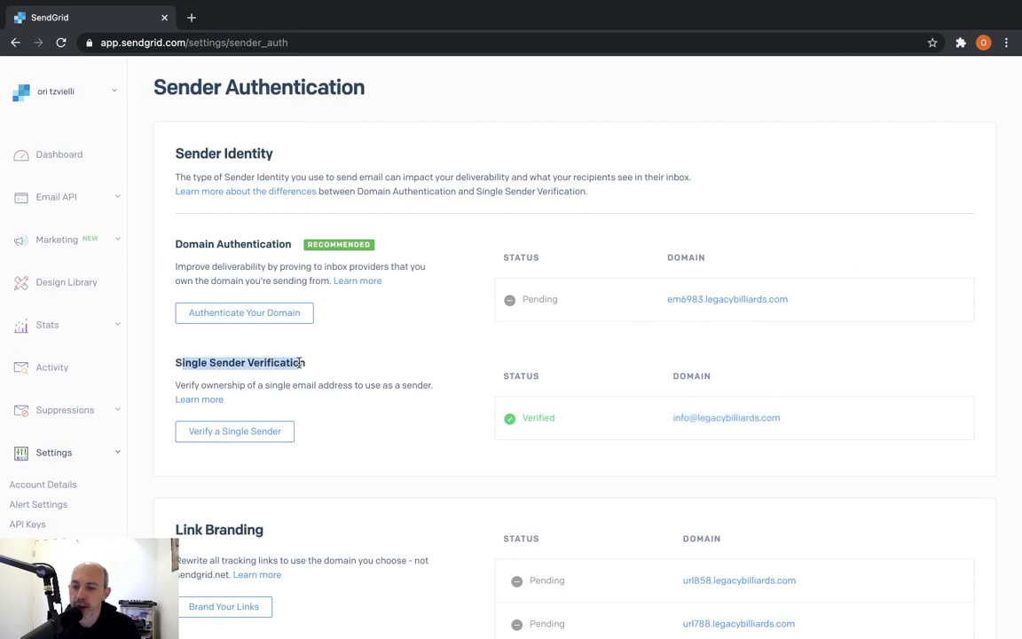
left_click(422, 374)
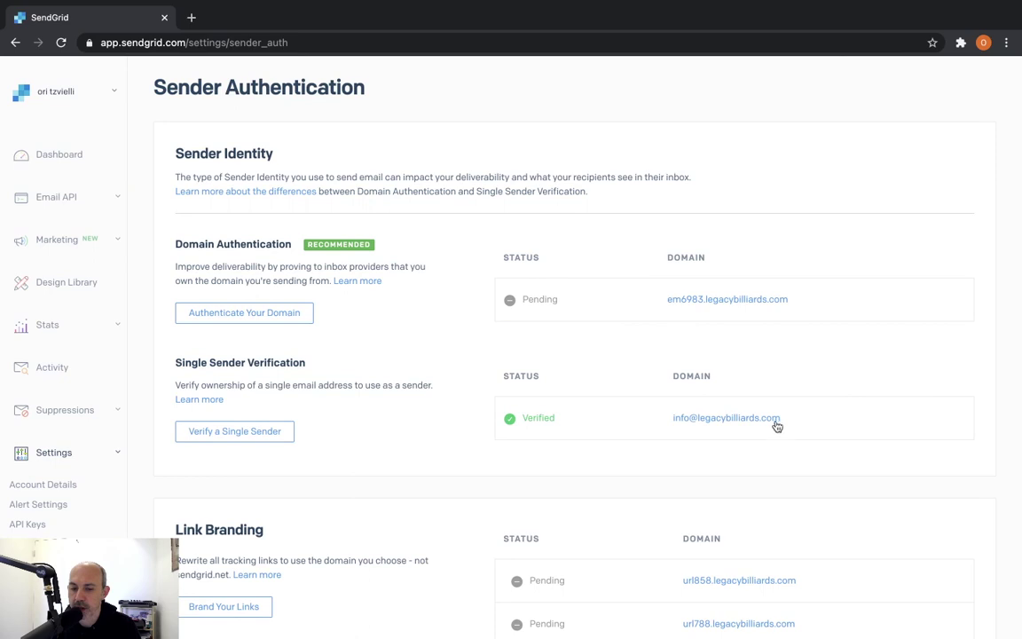
left_click_drag(805, 423, 667, 416)
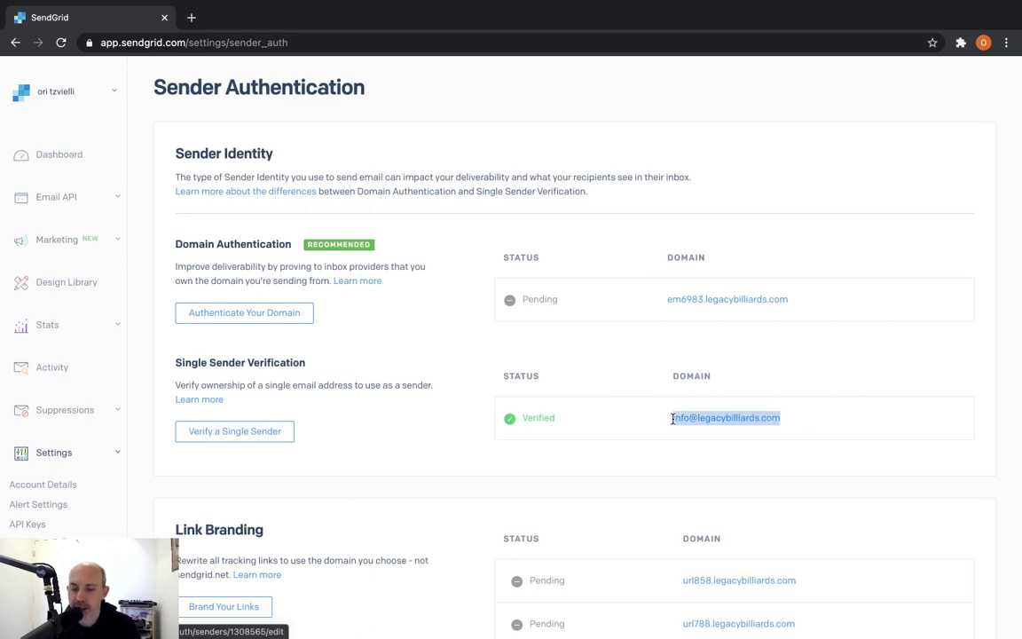
left_click(644, 425)
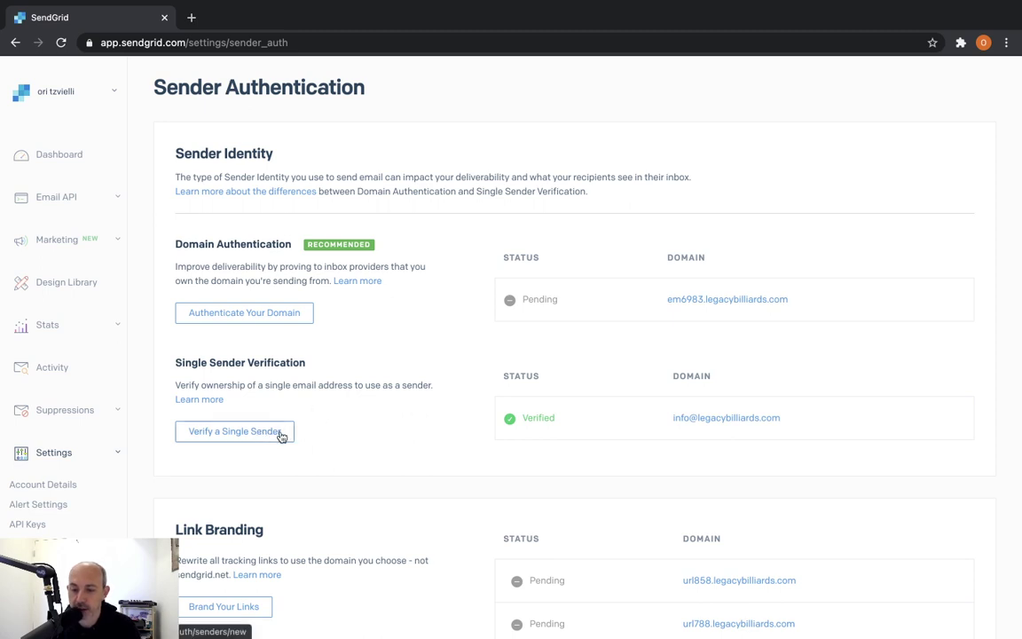
scroll(333, 433, "down", 1)
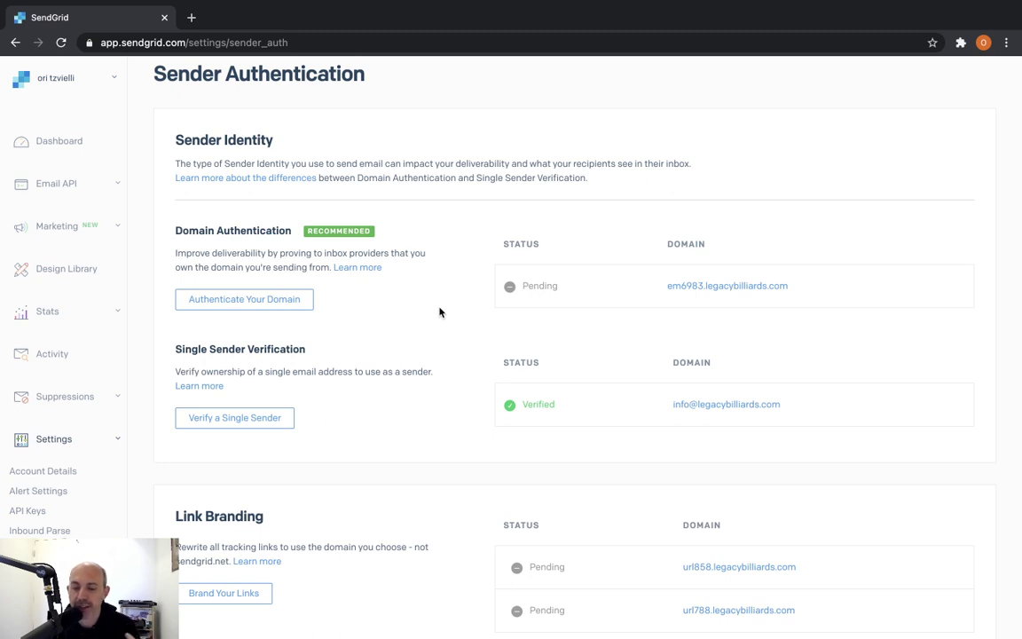
left_click_drag(781, 404, 698, 403)
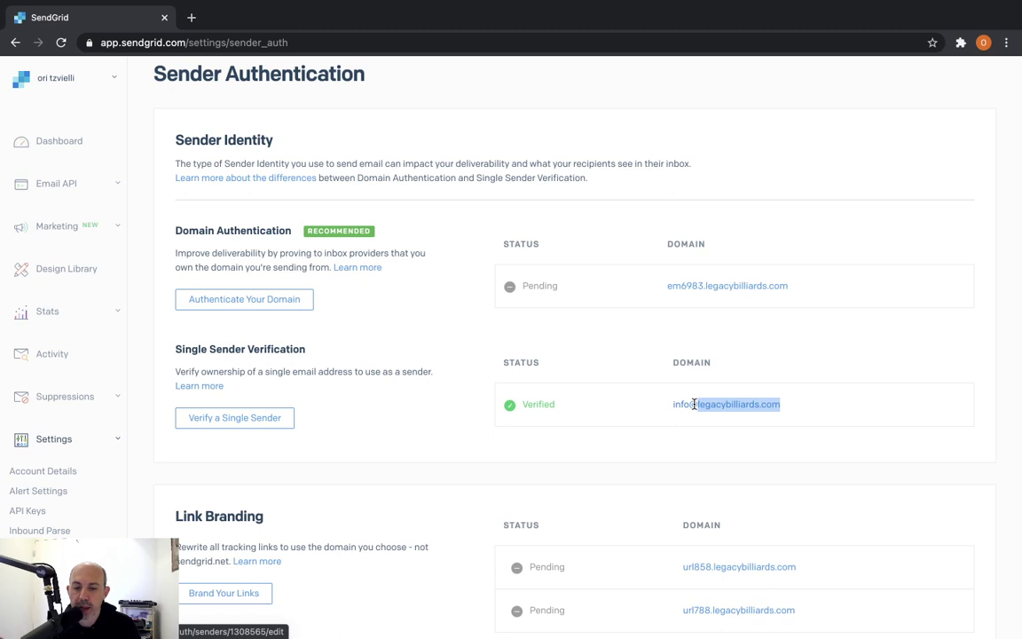
left_click(802, 401)
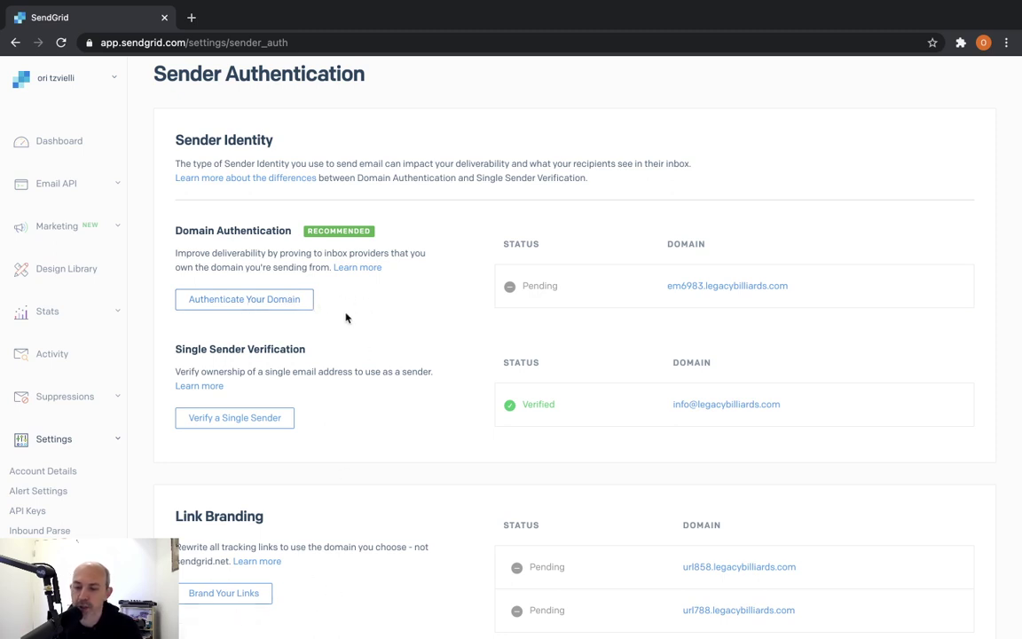
Start domain authentication with DNS host set to I'm Not Sure and link branding set to Yes
left_click(271, 302)
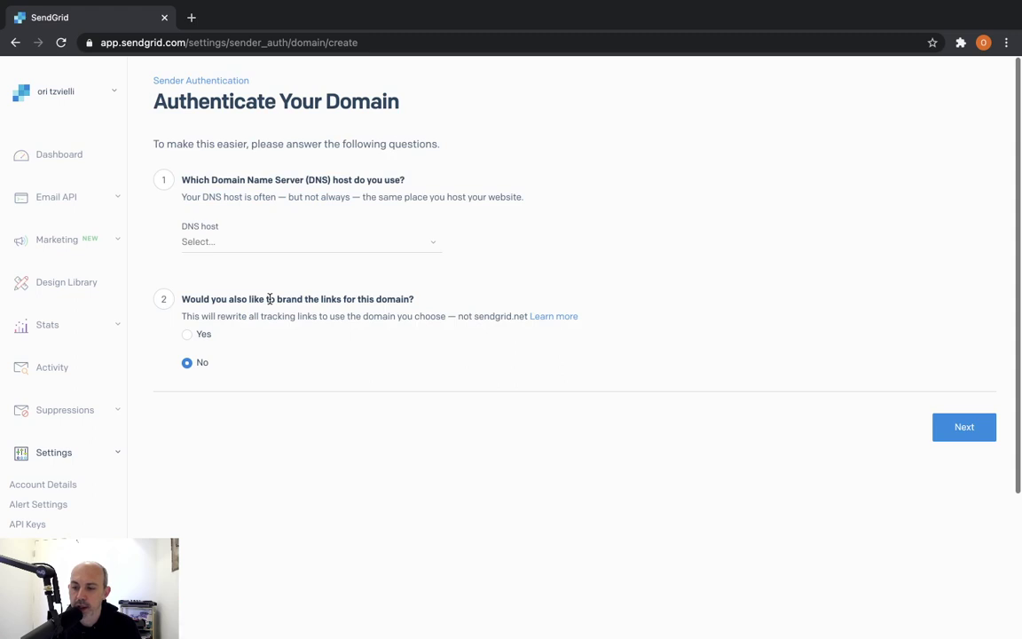
left_click(285, 239)
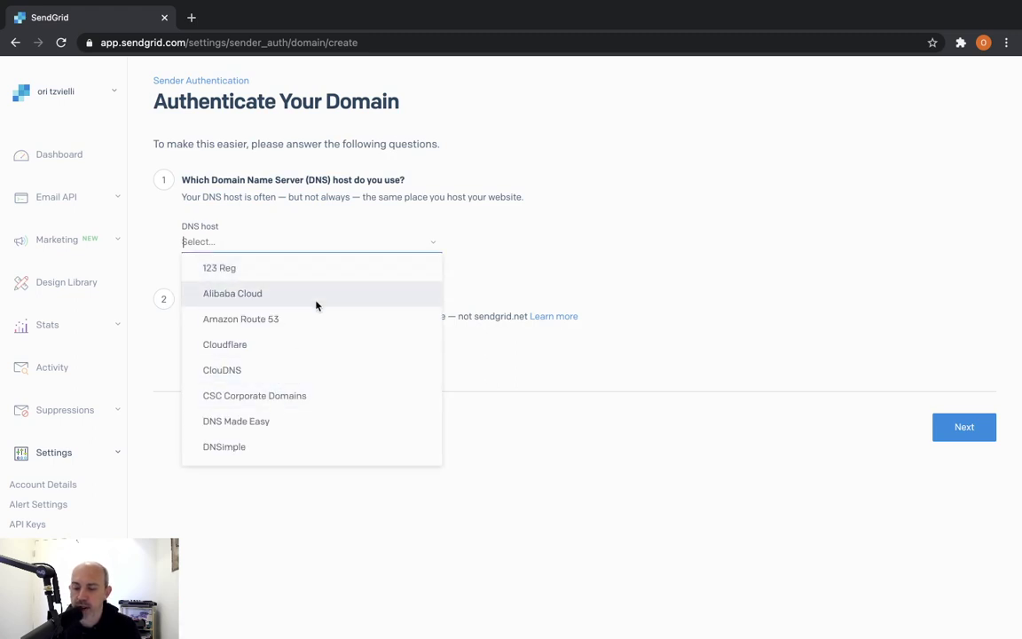
scroll(362, 354, "down", 1)
scroll(362, 354, "down", 5)
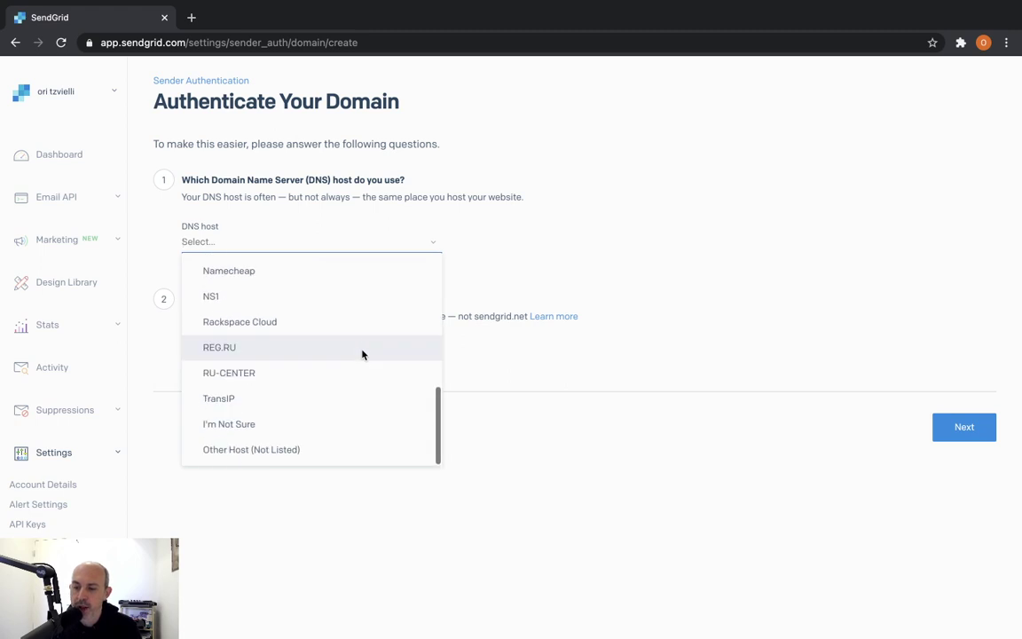
left_click(286, 430)
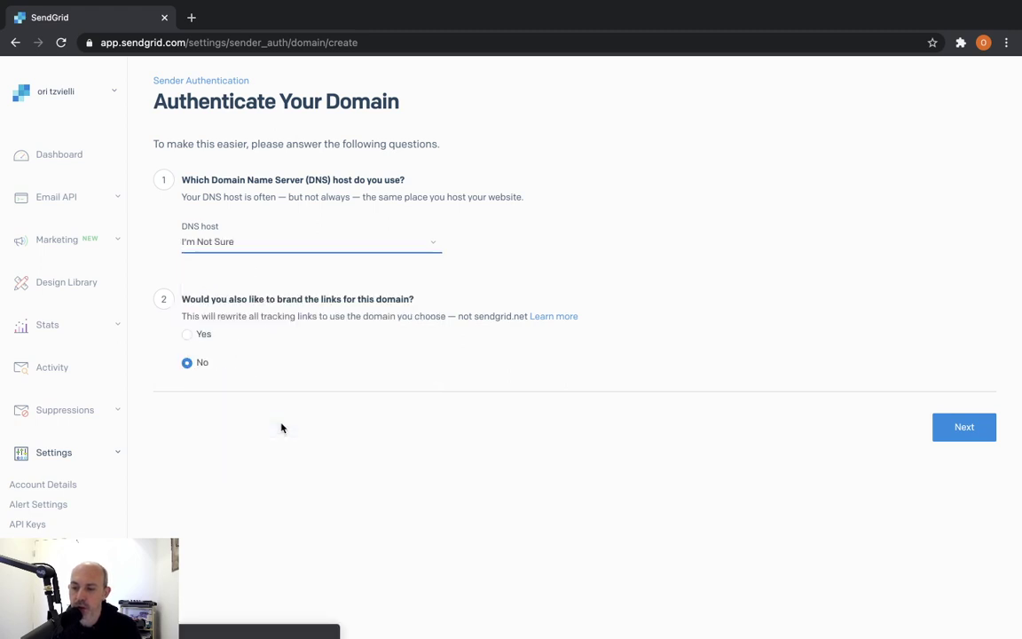
left_click(197, 336)
left_click_drag(256, 298, 395, 298)
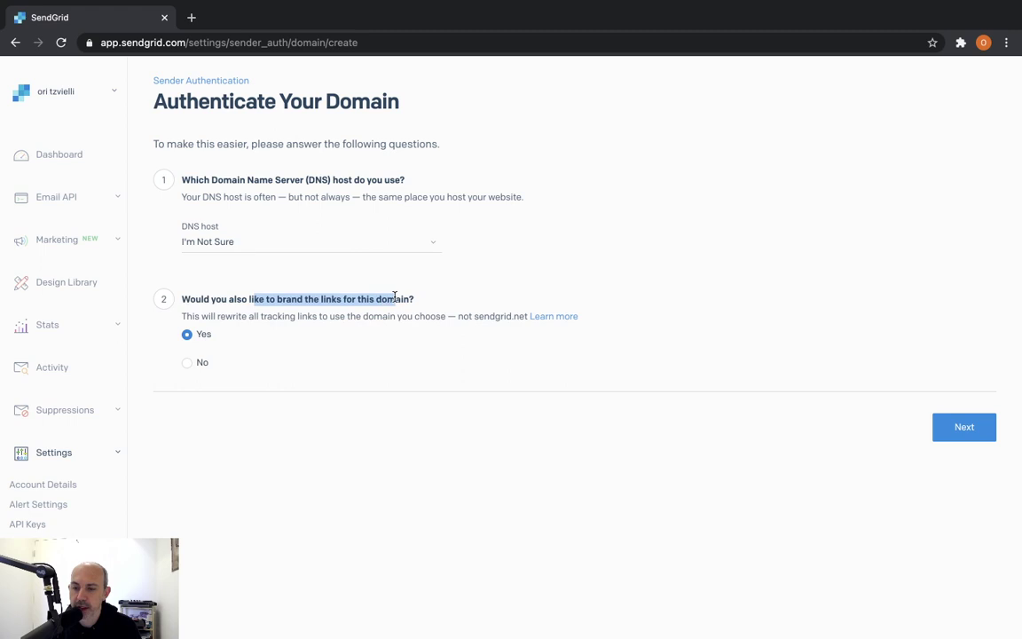
Enter legacybilliards.com as the From Domain and review the sender address and via sendgrid.net preview
left_click(976, 431)
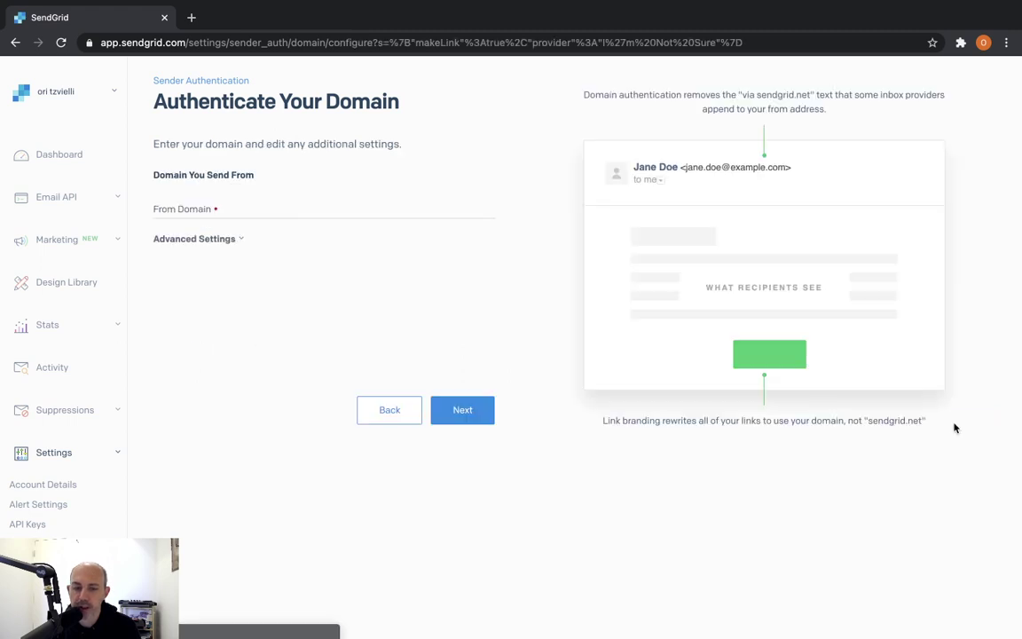
left_click(291, 209)
type("legacyb")
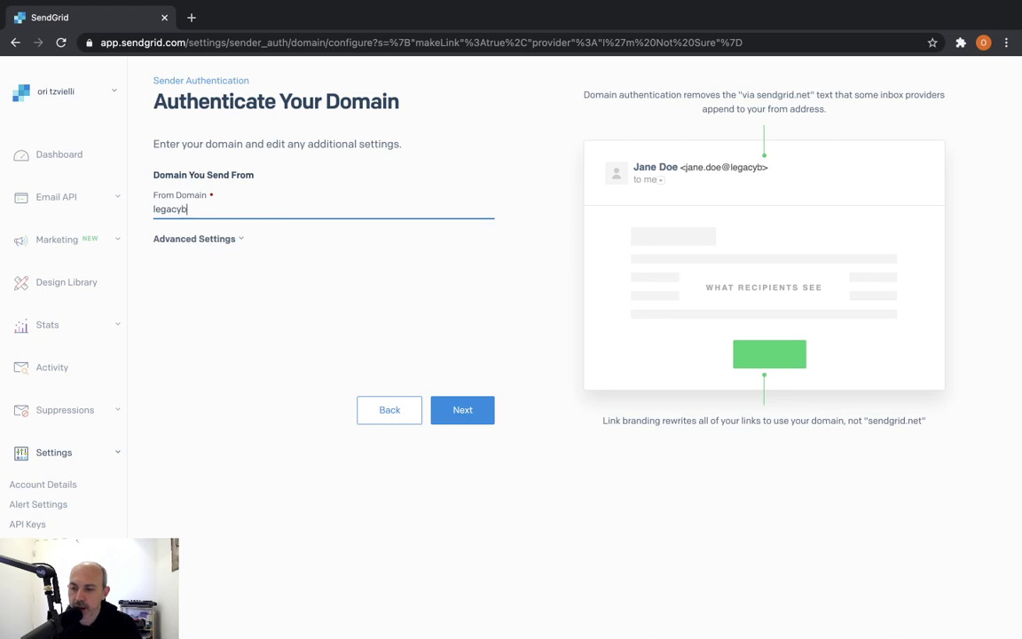
type("illiards.com")
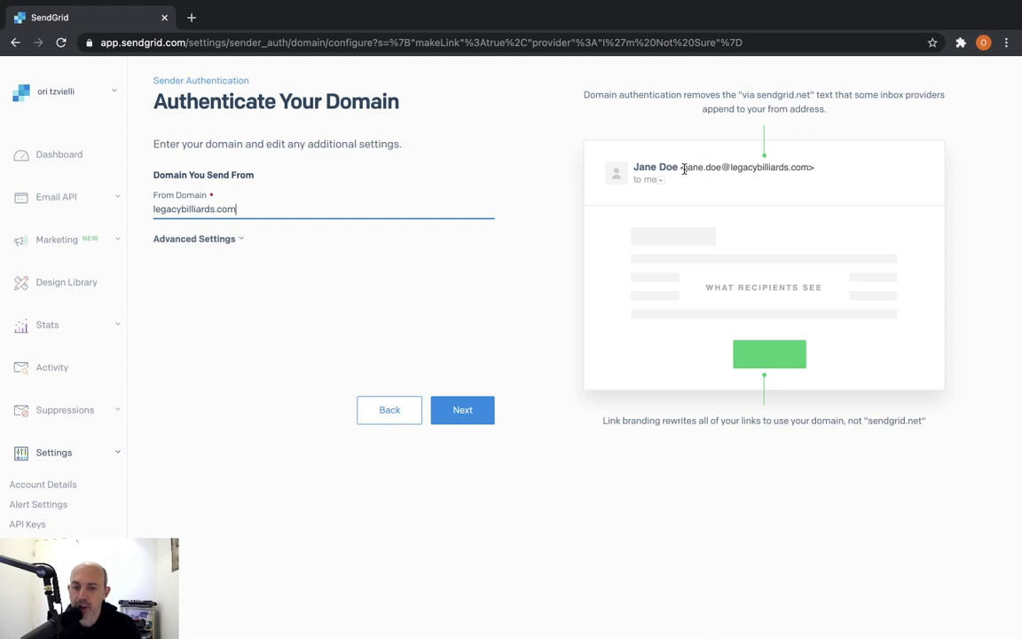
left_click_drag(684, 167, 798, 167)
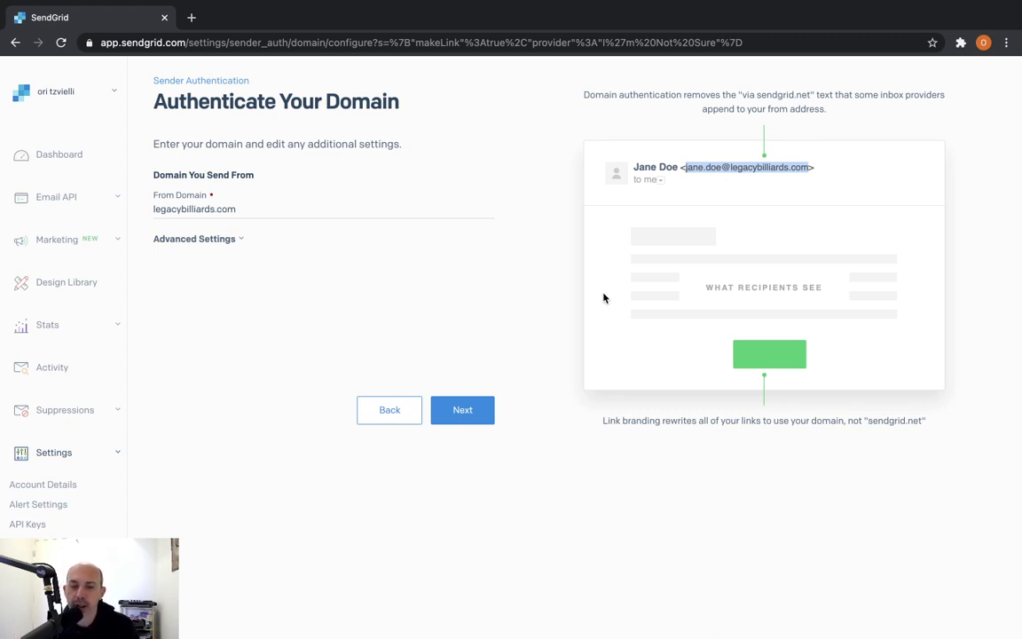
left_click(779, 101)
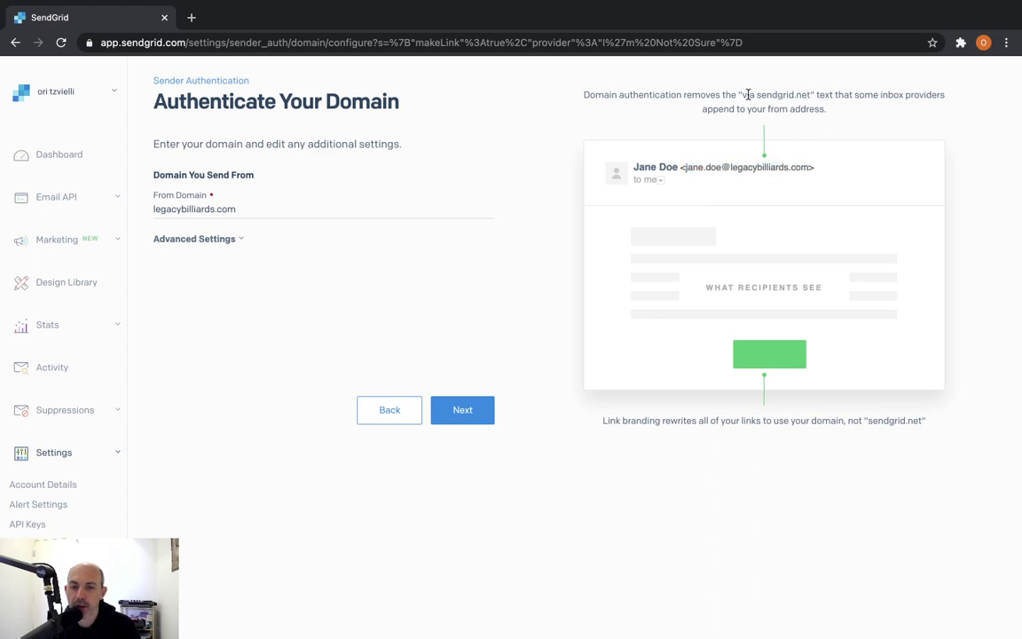
left_click_drag(743, 94, 810, 95)
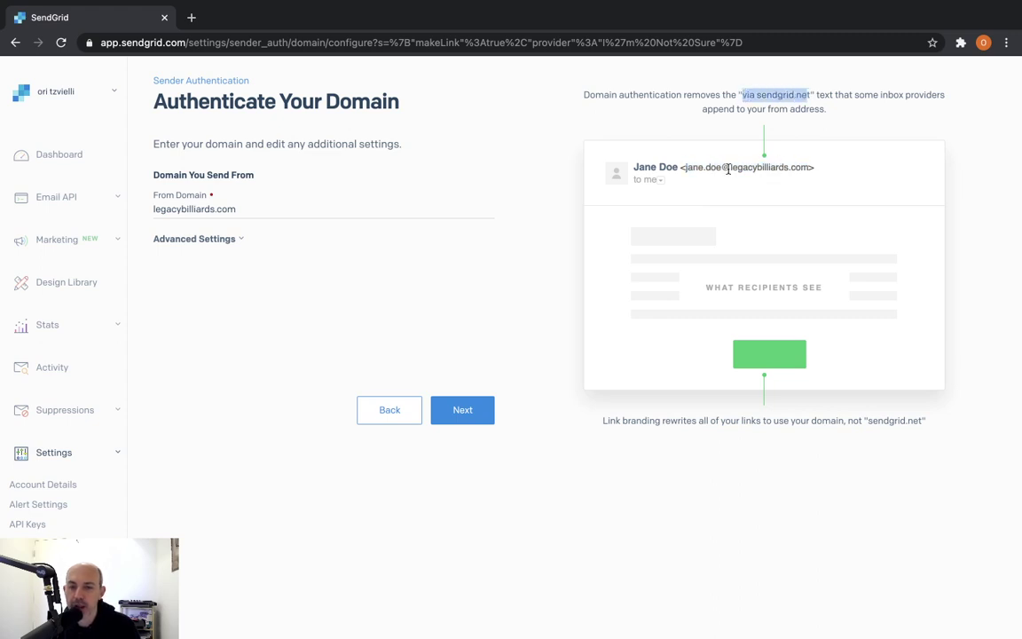
left_click_drag(728, 169, 779, 166)
left_click_drag(743, 94, 810, 94)
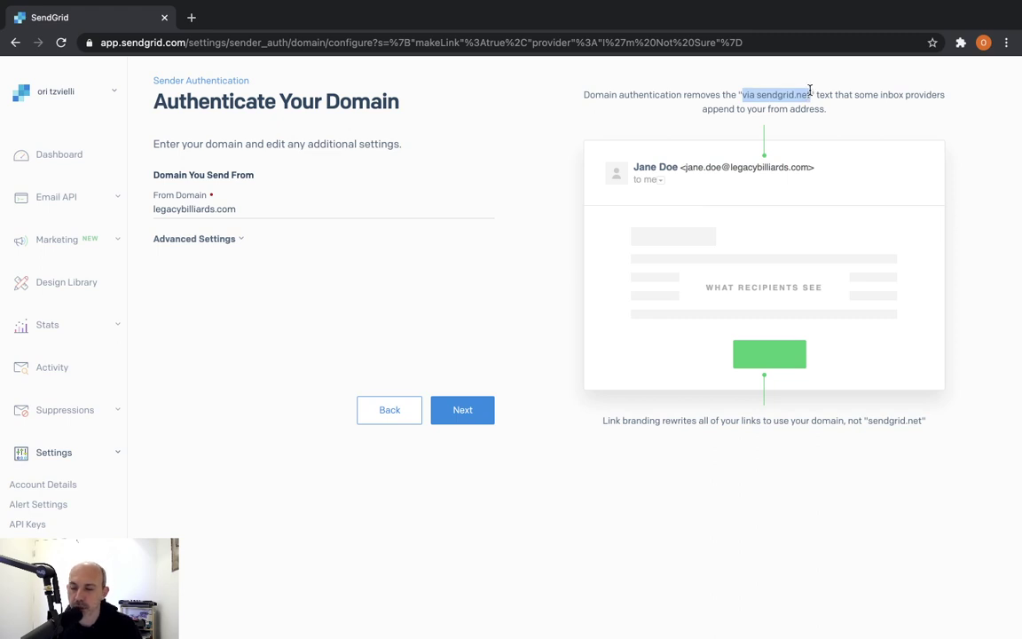
left_click(557, 228)
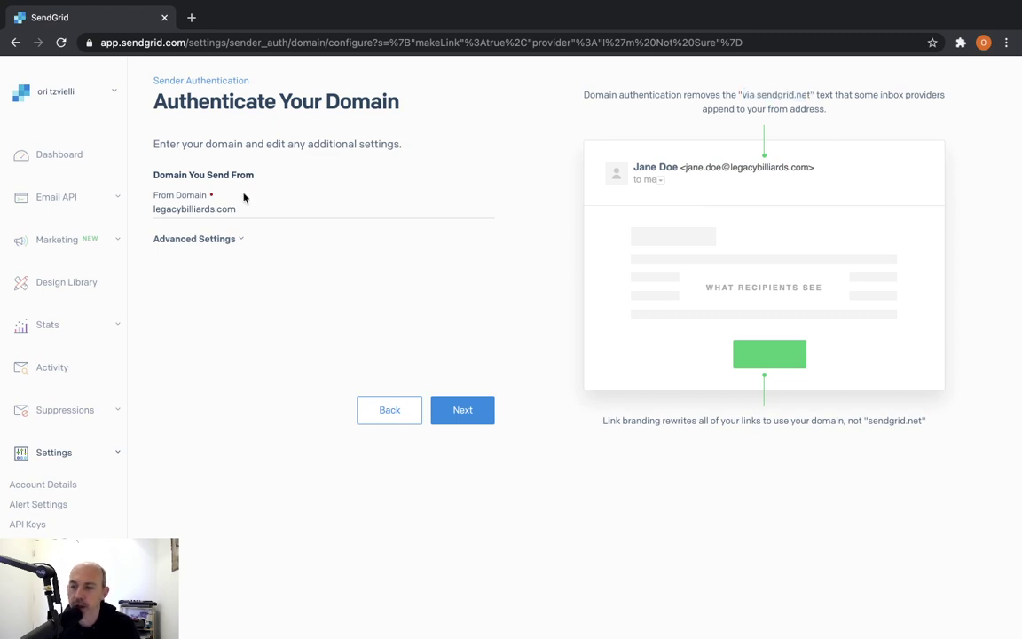
Continue to the CNAME records for legacybilliards.com, mark them as added, and return to Sender Authentication
left_click(472, 419)
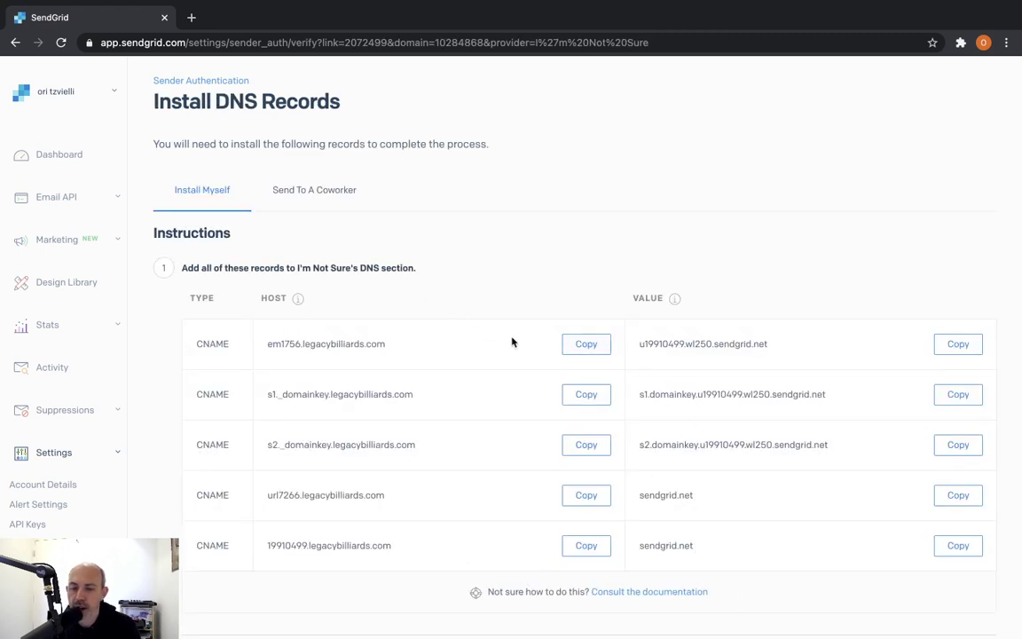
scroll(502, 304, "down", 1)
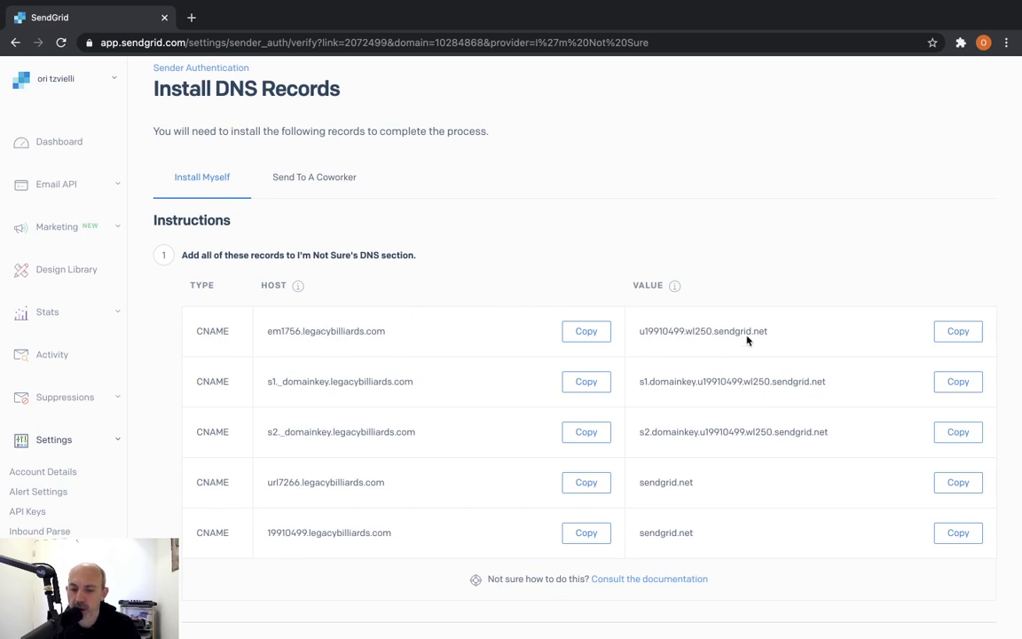
scroll(756, 388, "down", 5)
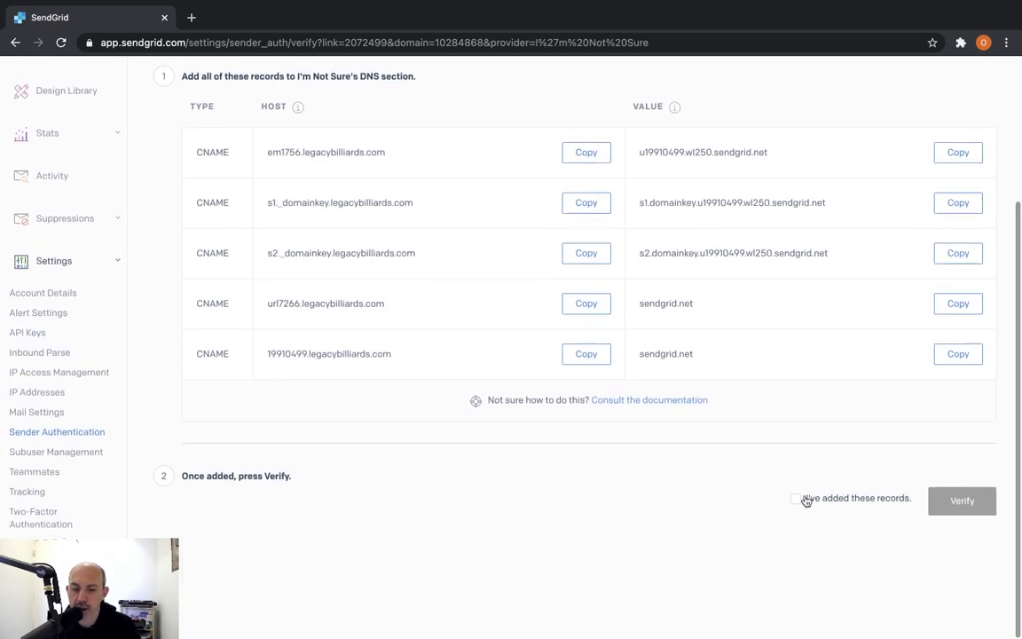
left_click(798, 500)
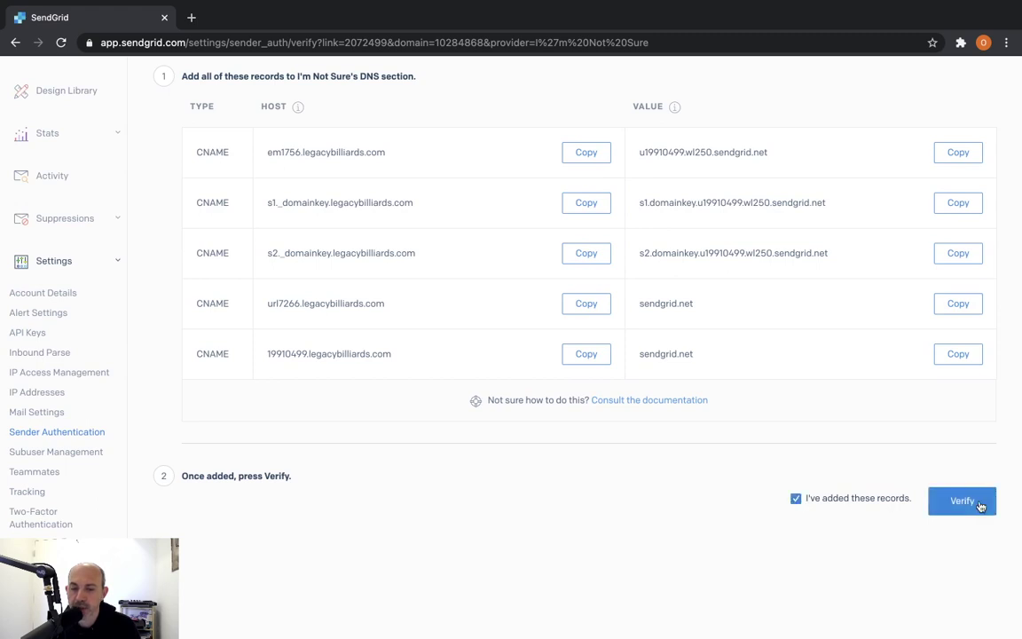
scroll(464, 382, "up", 5)
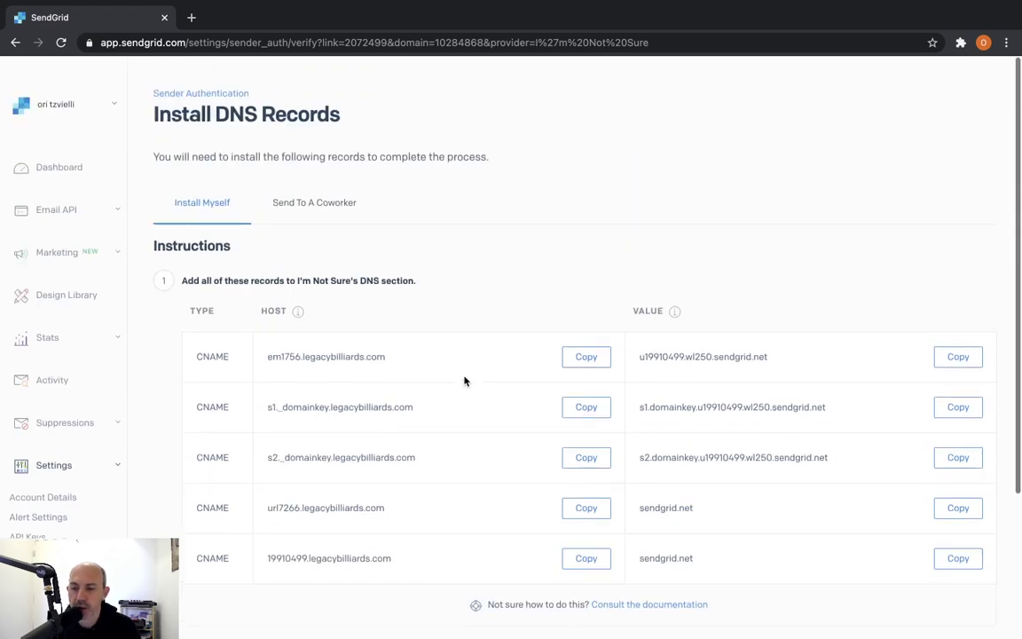
left_click(212, 76)
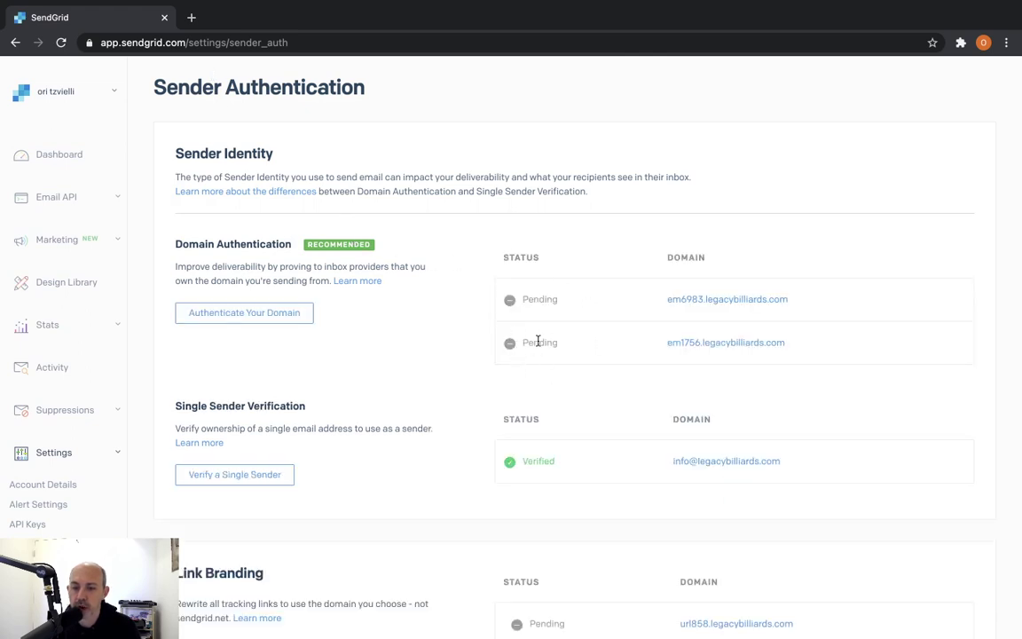
Reopen the domain form with link branding, go back to the overview, then return to Magento's SMTP configuration
scroll(590, 400, "down", 1)
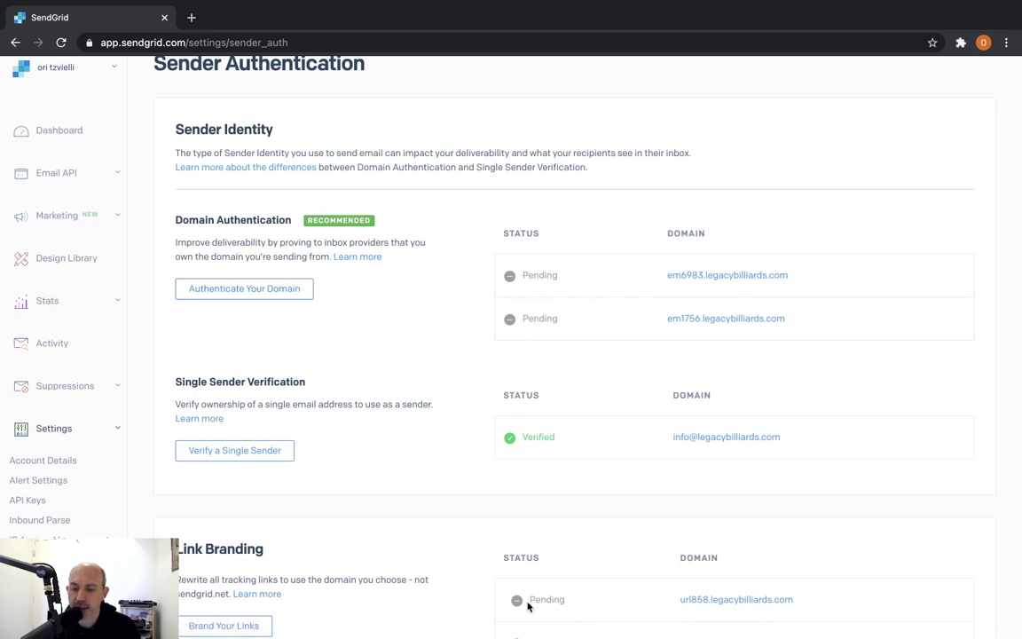
left_click(266, 289)
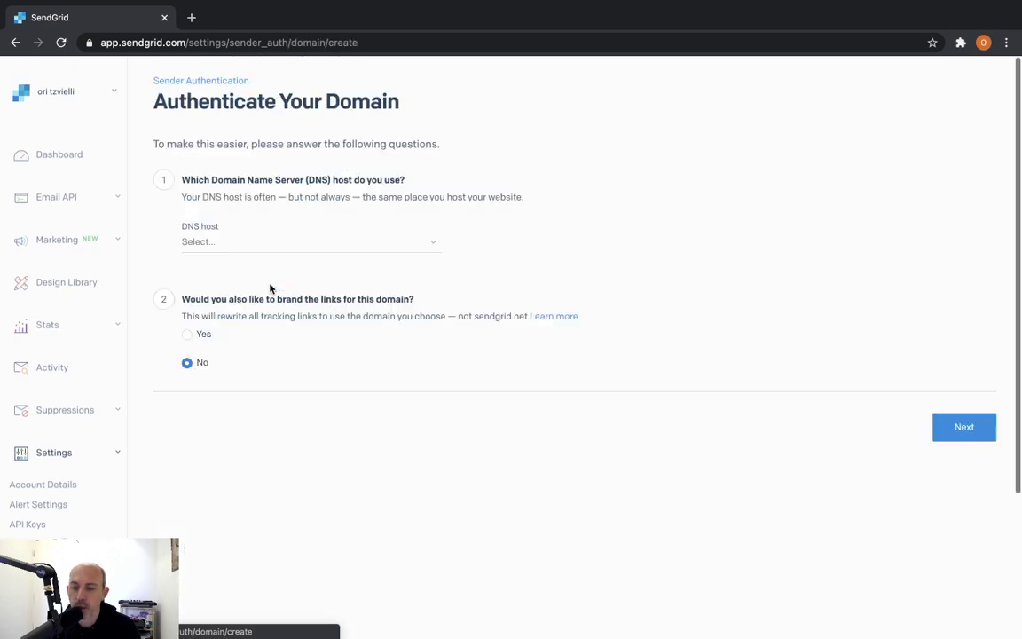
left_click(201, 336)
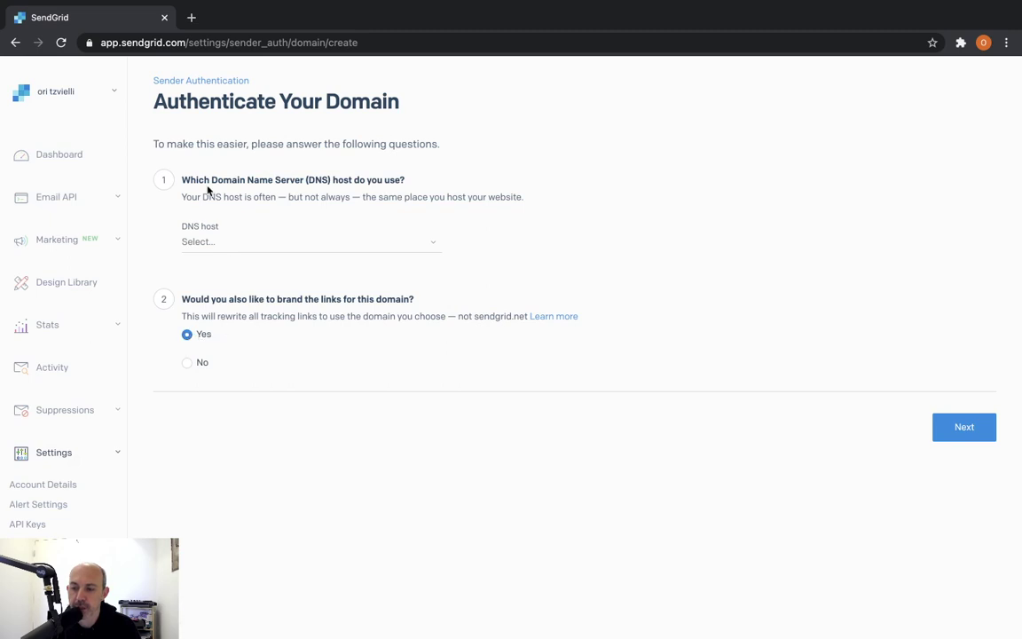
left_click(201, 81)
scroll(396, 343, "down", 5)
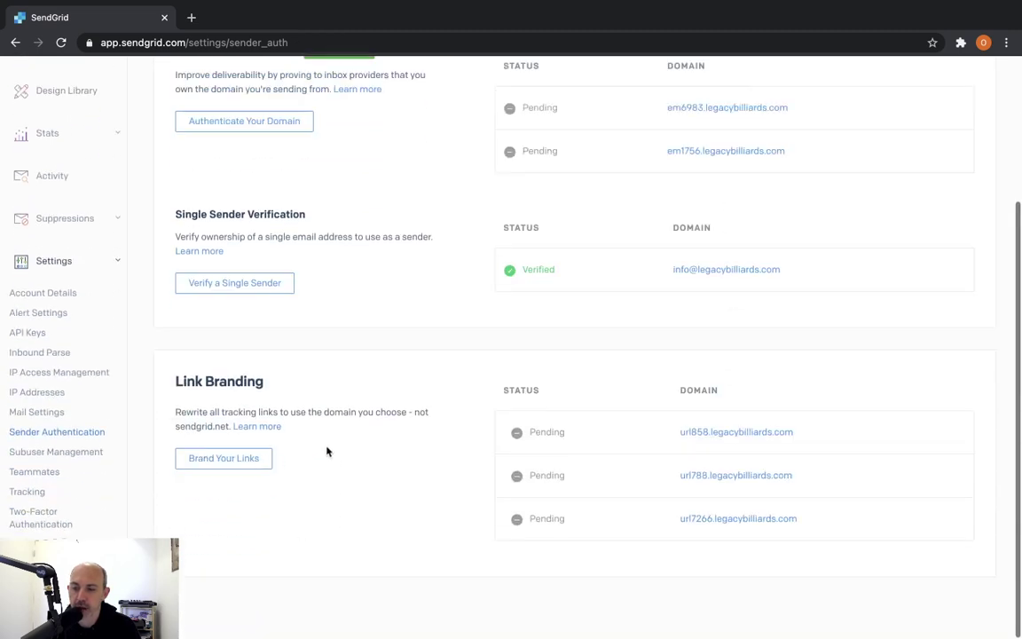
scroll(443, 479, "up", 3)
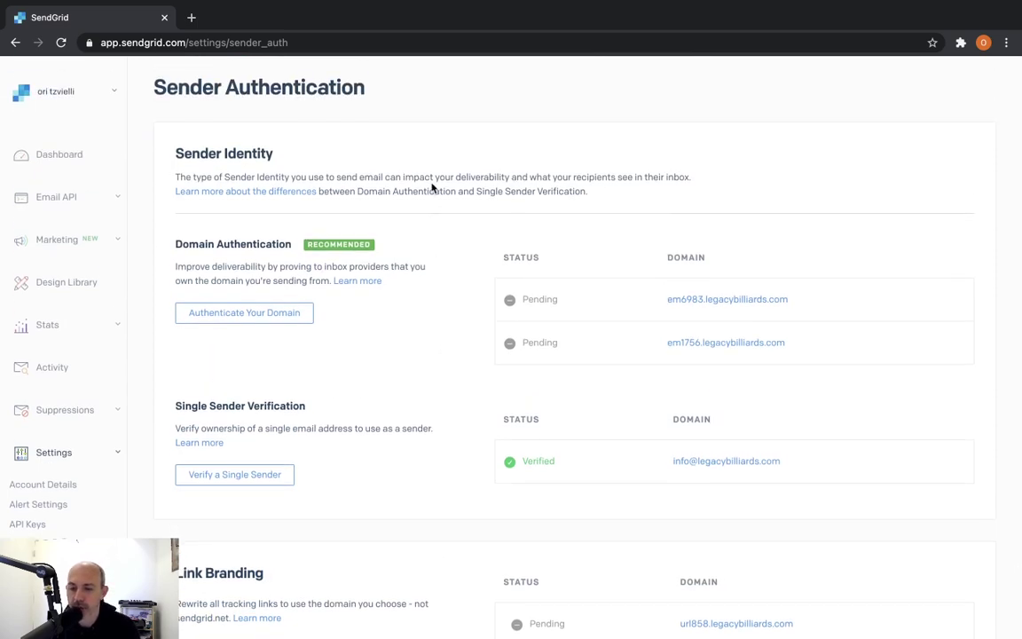
key("ctrl+Left")
scroll(436, 246, "up", 10)
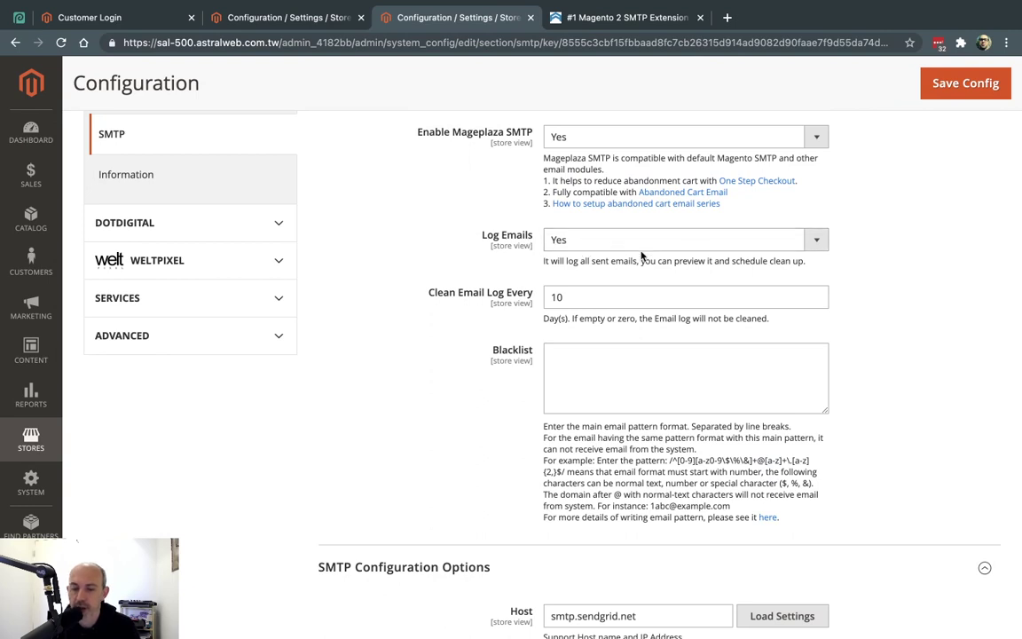
On the Luma storefront, open Forgot Your Password and submit the account email with a captcha
left_click(313, 17)
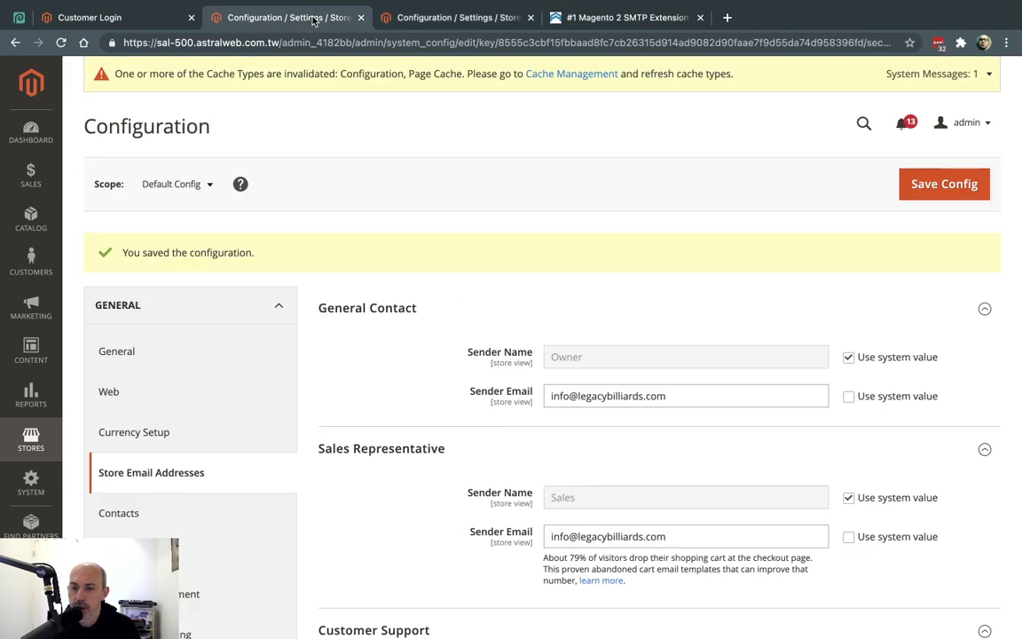
left_click(140, 20)
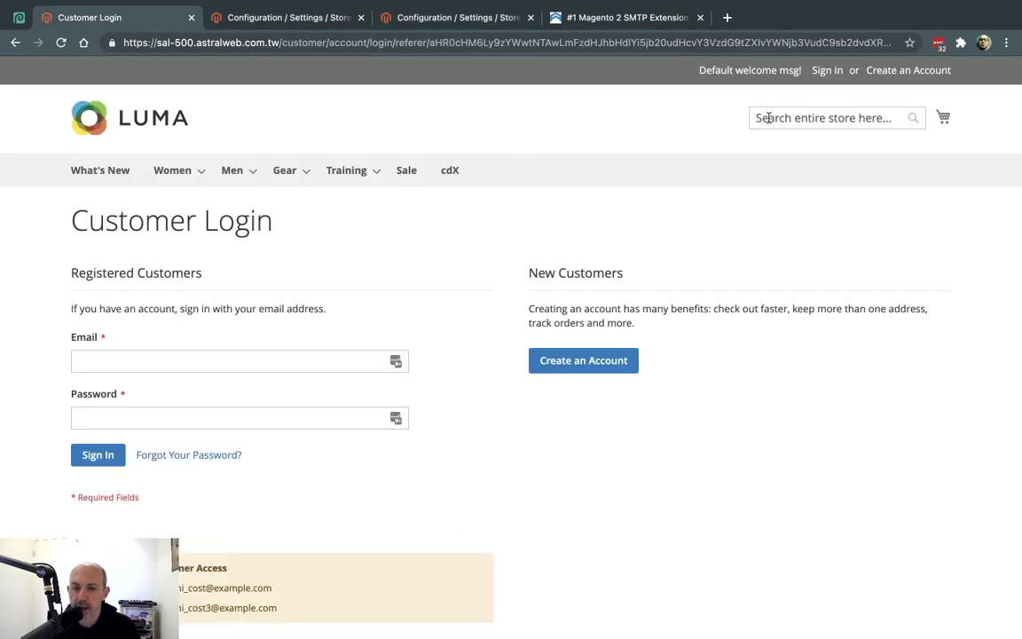
left_click(190, 458)
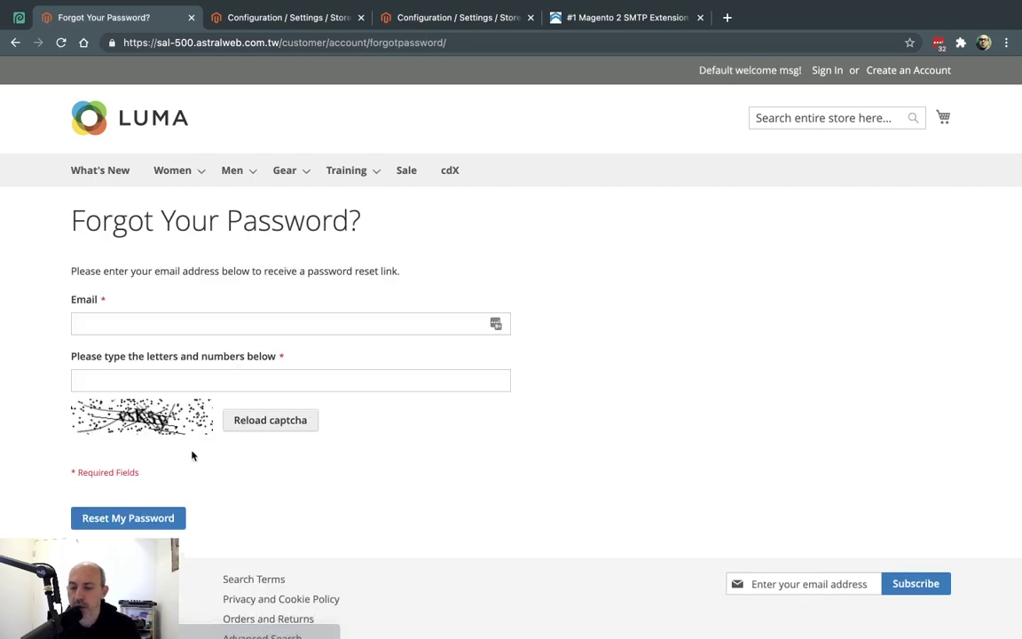
left_click(268, 328)
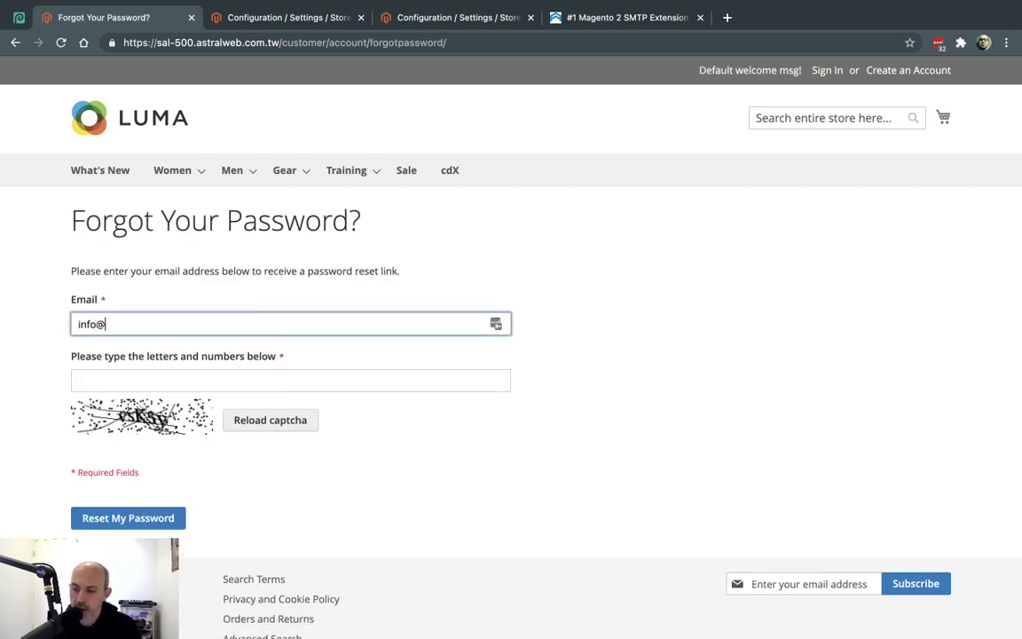
key("Tab")
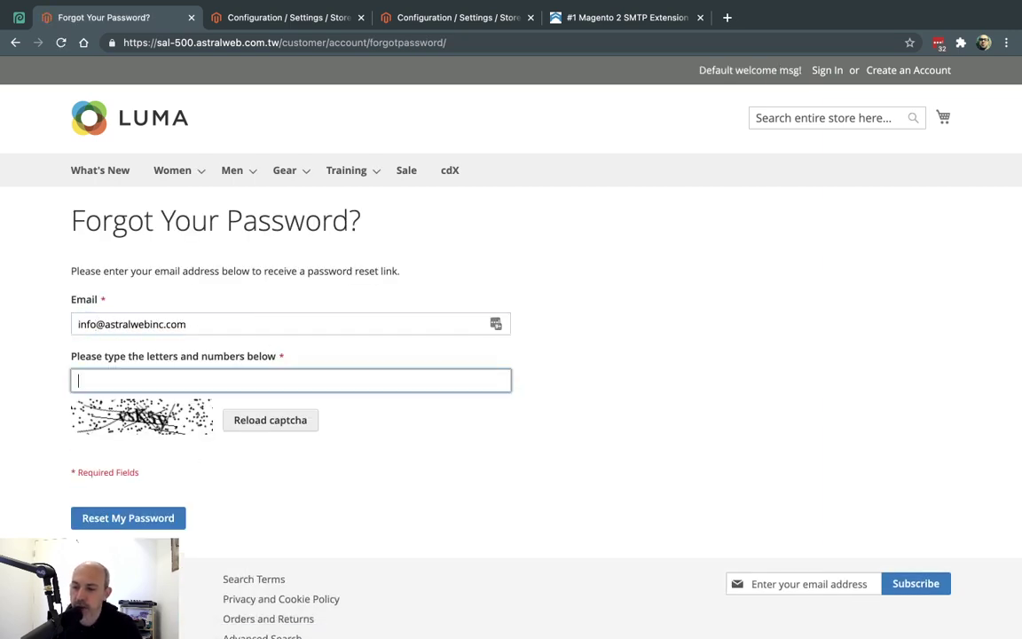
left_click(278, 424)
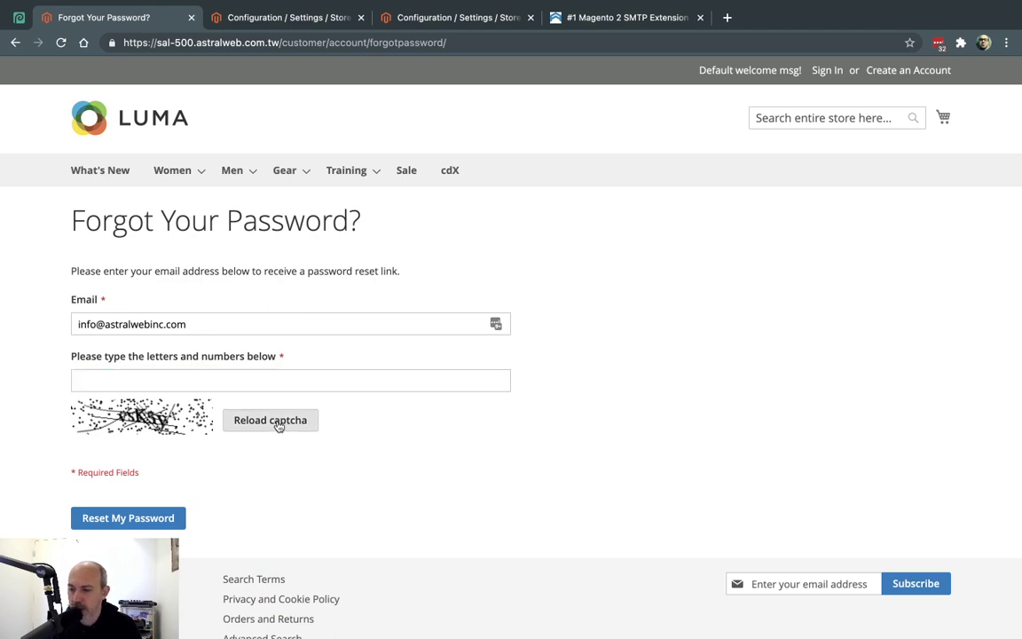
left_click(219, 379)
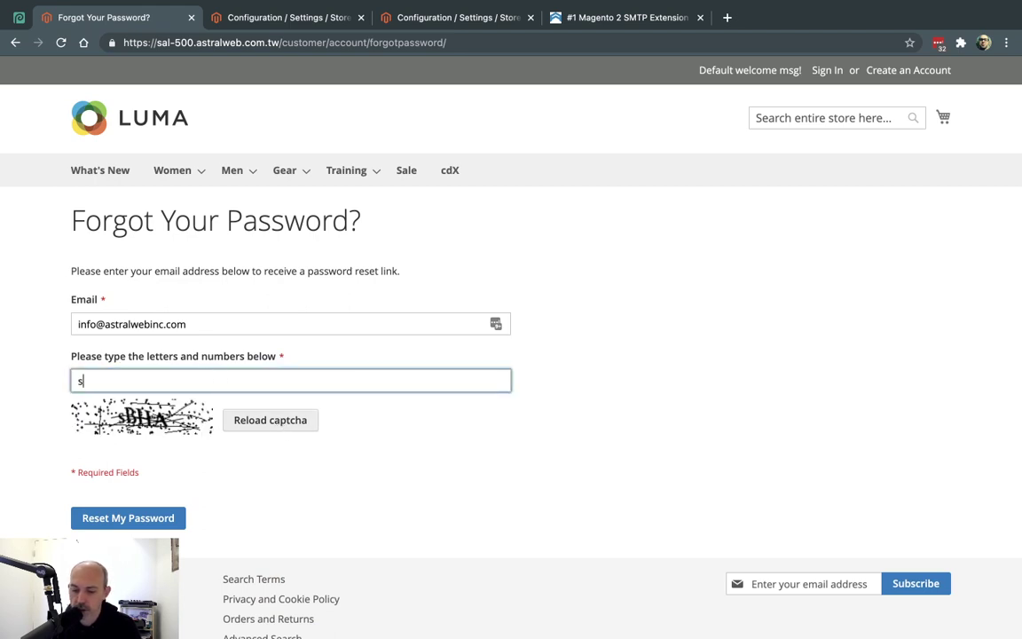
left_click(131, 521)
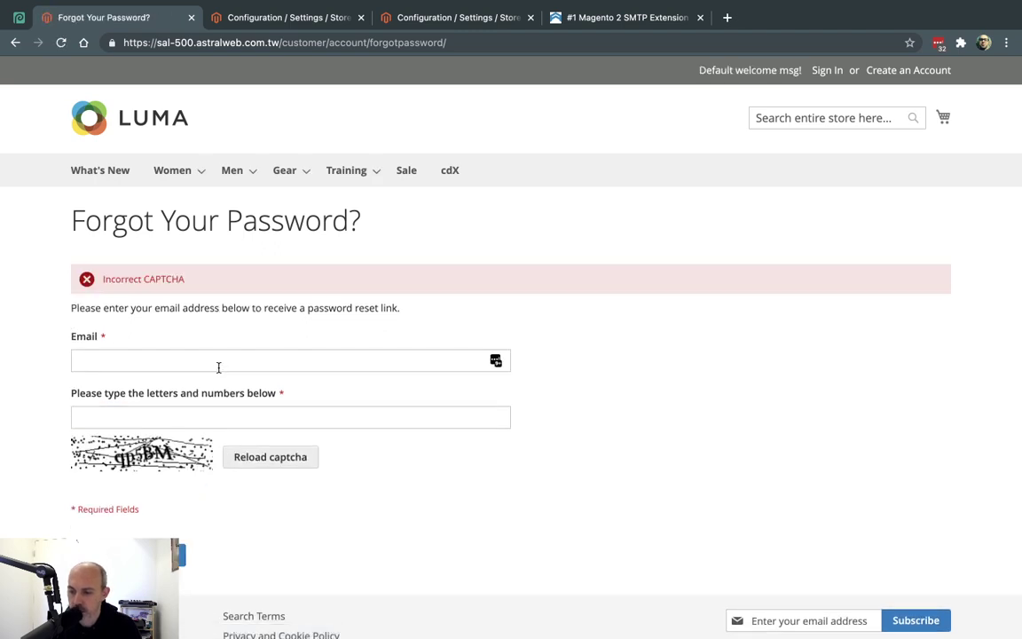
Resubmit the reset request with the account email and corrected captcha, getting the reset-link confirmation
left_click(220, 358)
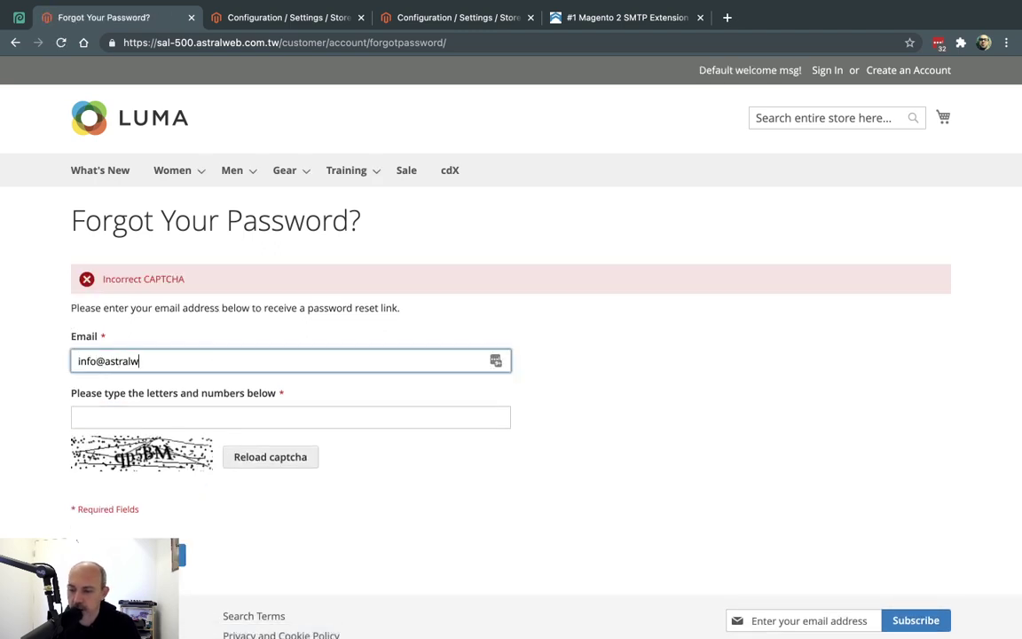
left_click(191, 424)
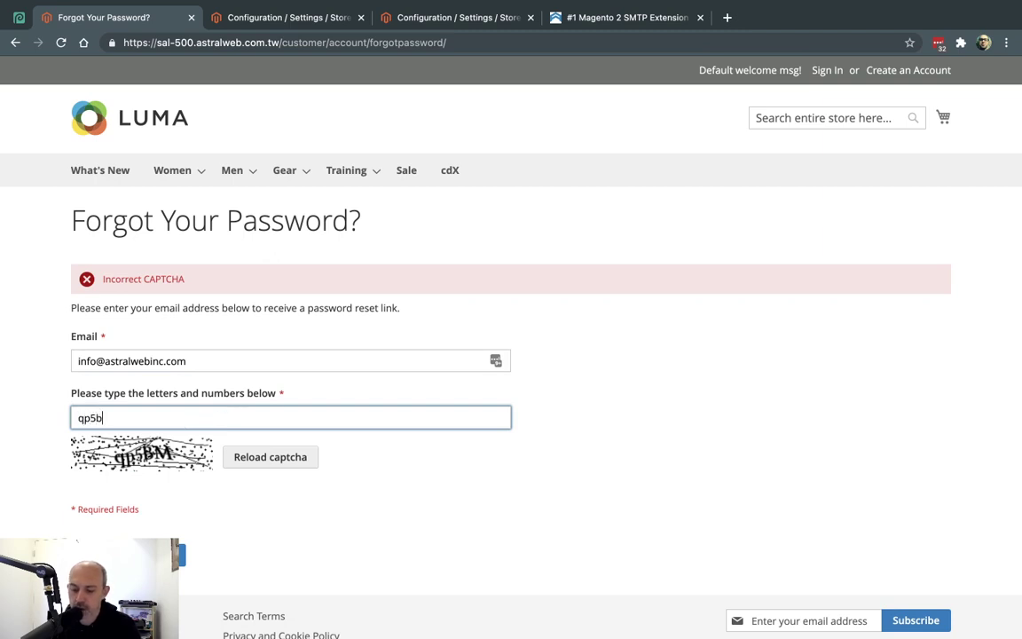
type("qp5bm")
key("Return")
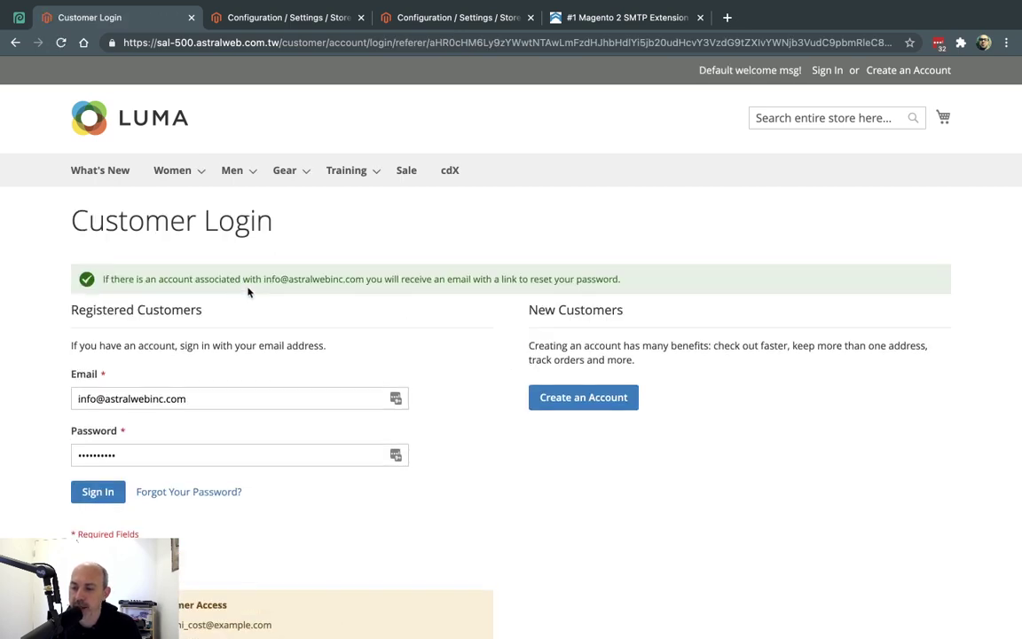
left_click_drag(103, 278, 351, 276)
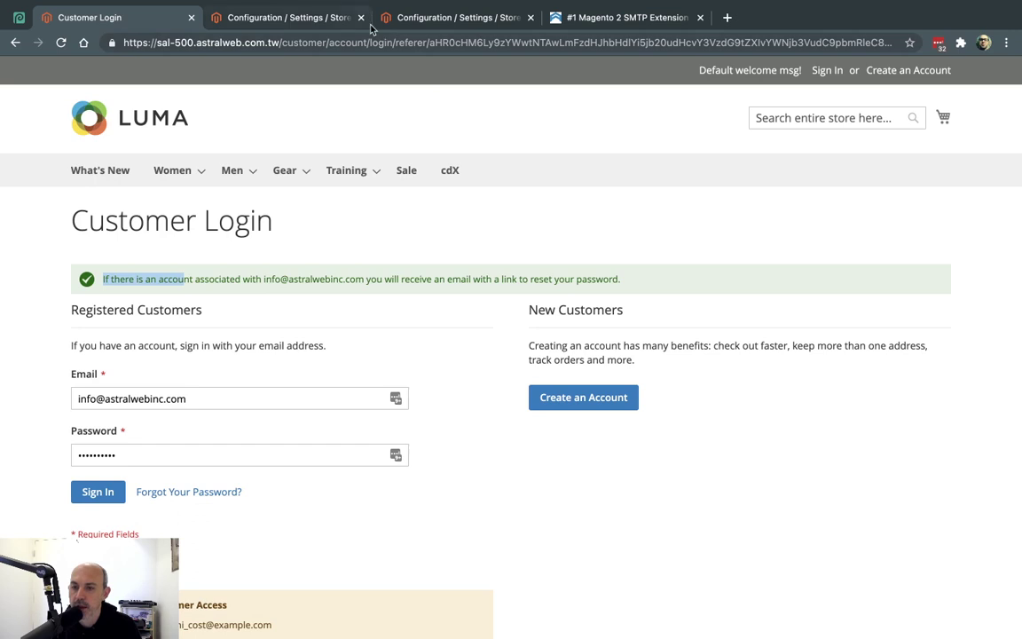
left_click(336, 22)
Open Stores > SMTP > Email Logs and preview the newest password-reset entry marked ERROR
left_click(32, 439)
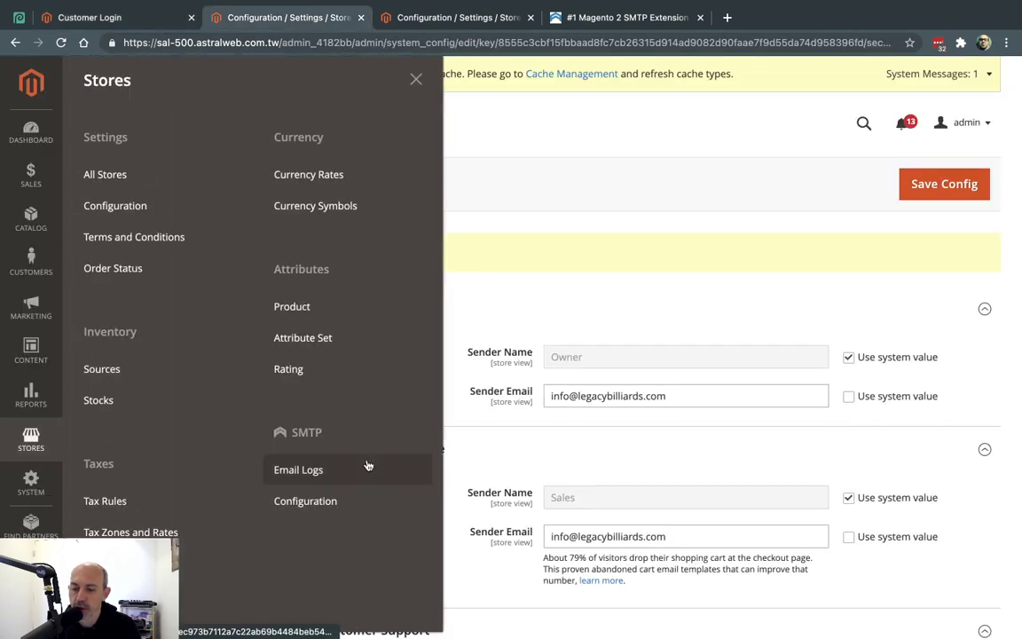
left_click(320, 470)
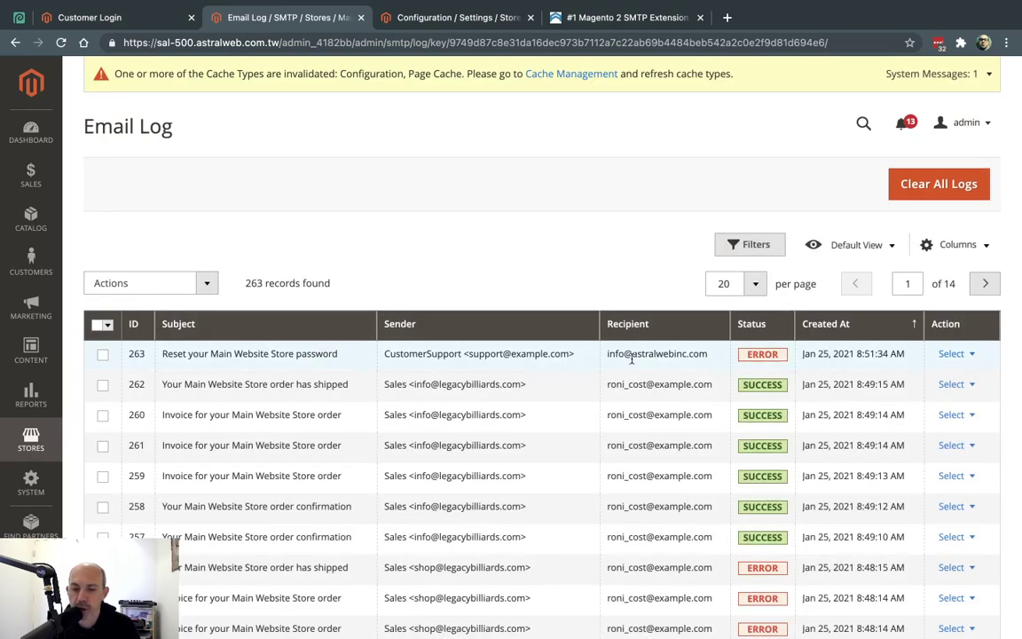
left_click_drag(615, 355, 696, 353)
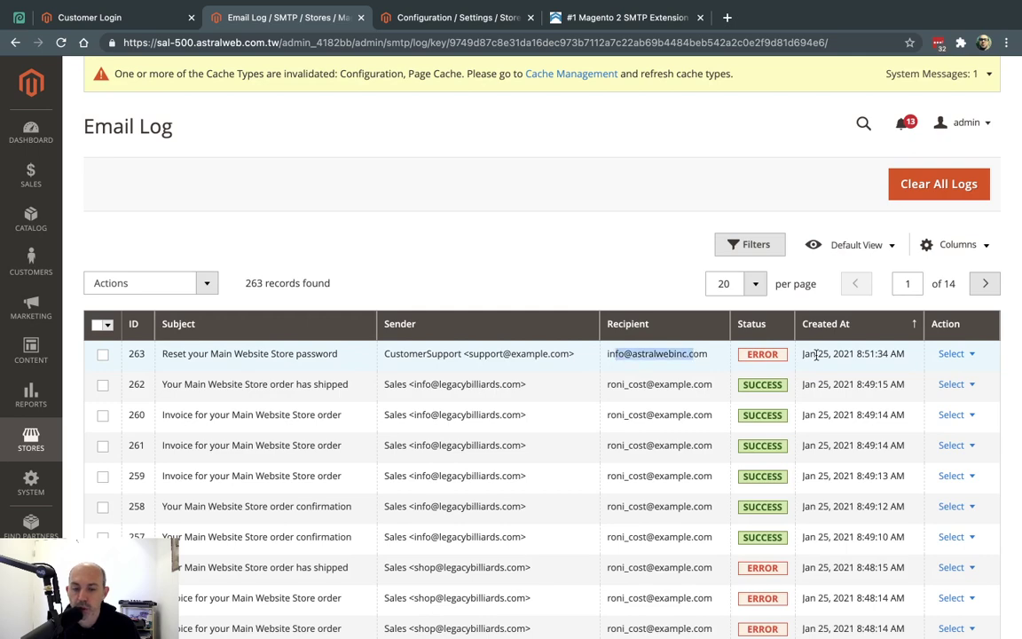
left_click(950, 355)
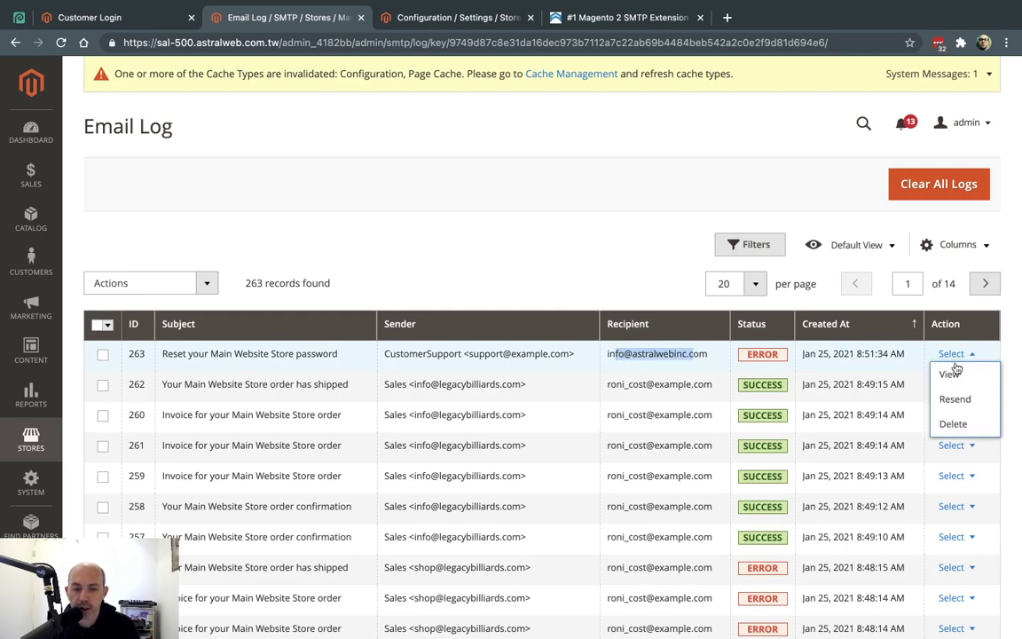
left_click(952, 373)
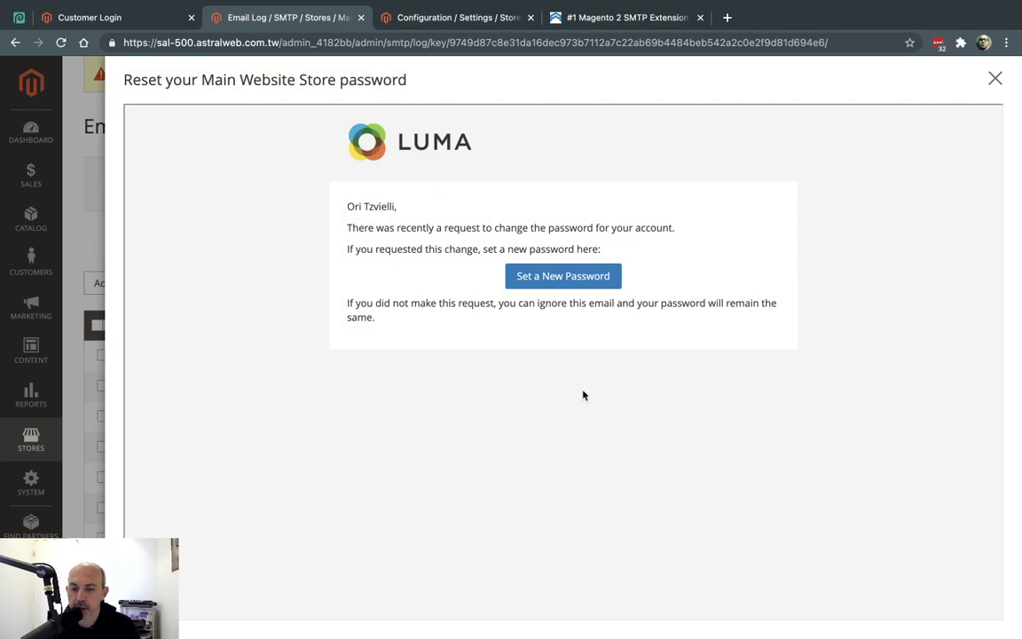
left_click(995, 78)
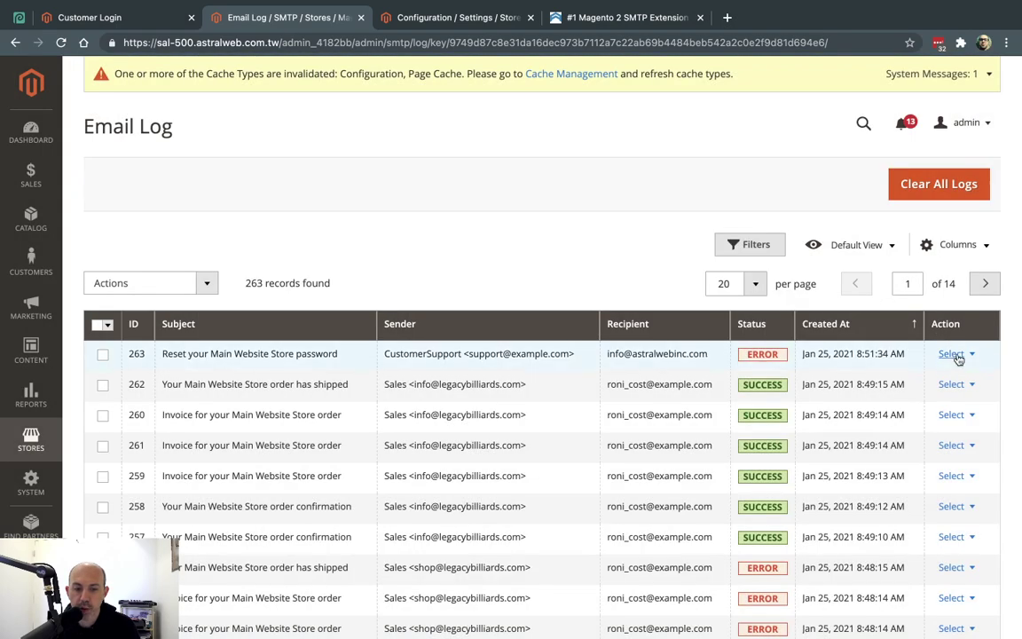
left_click(951, 354)
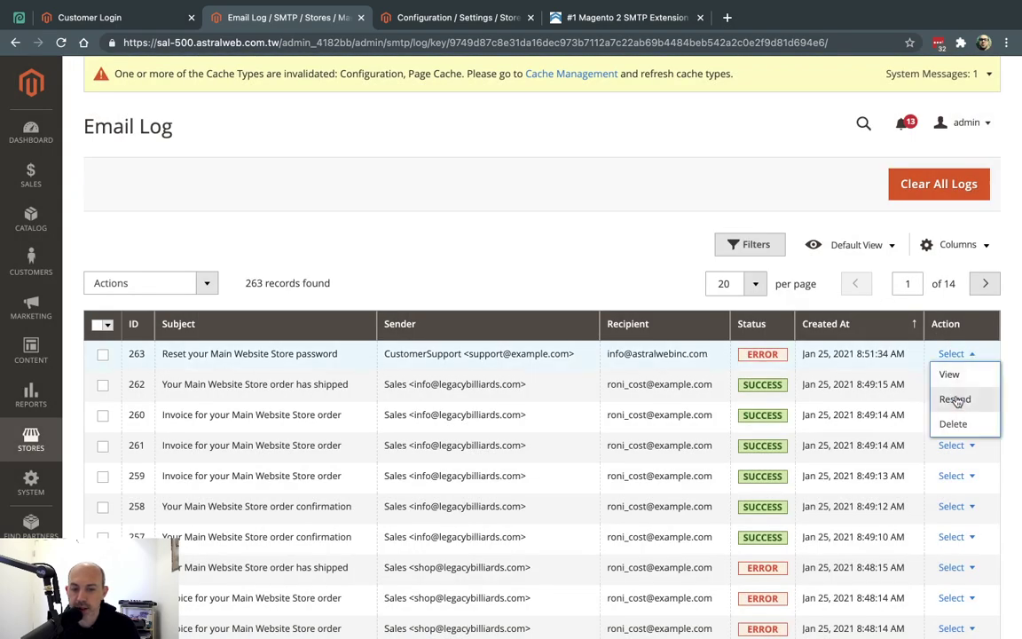
left_click(504, 239)
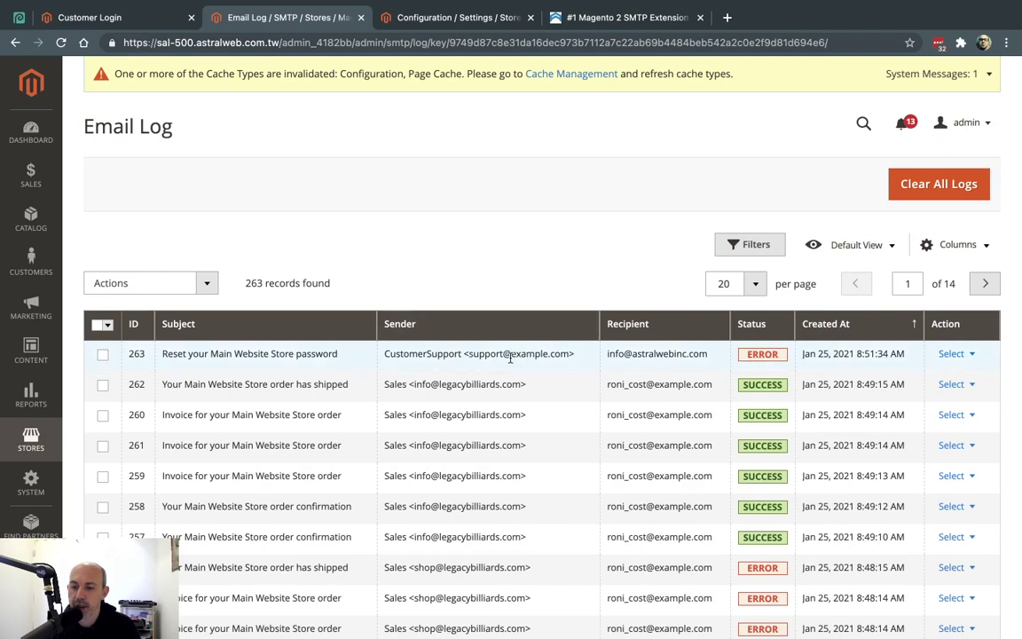
left_click(431, 17)
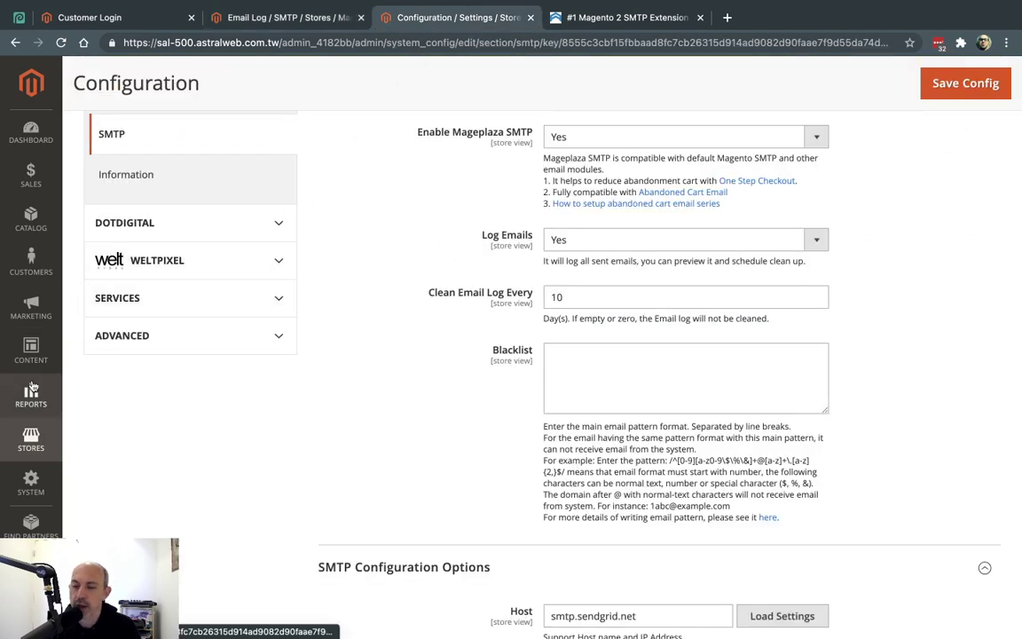
Open Customers > Customer Configuration in the store configuration
scroll(133, 293, "up", 5)
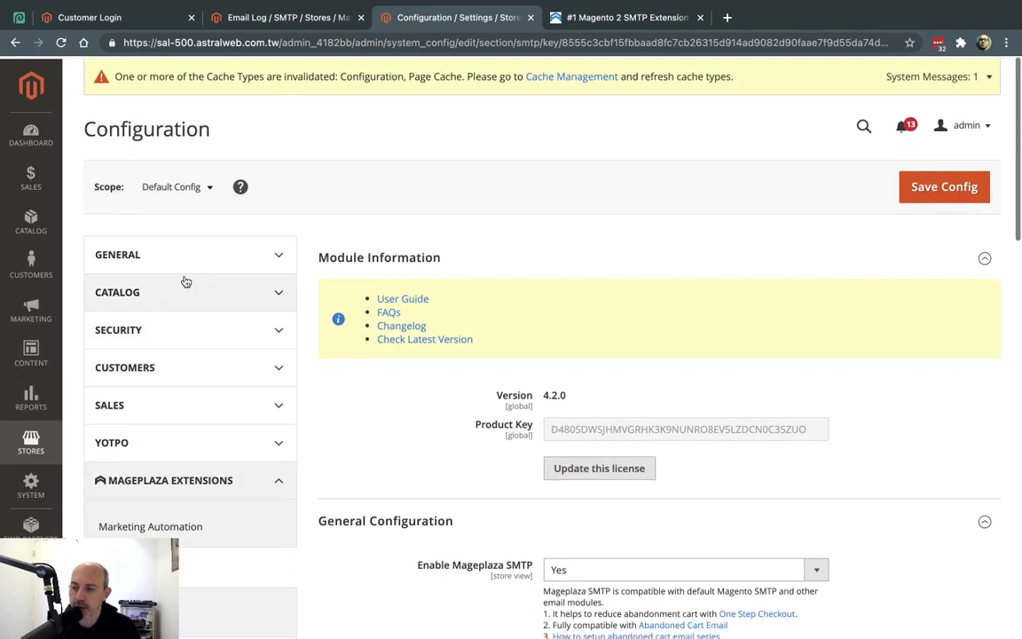
left_click(276, 366)
scroll(213, 477, "down", 1)
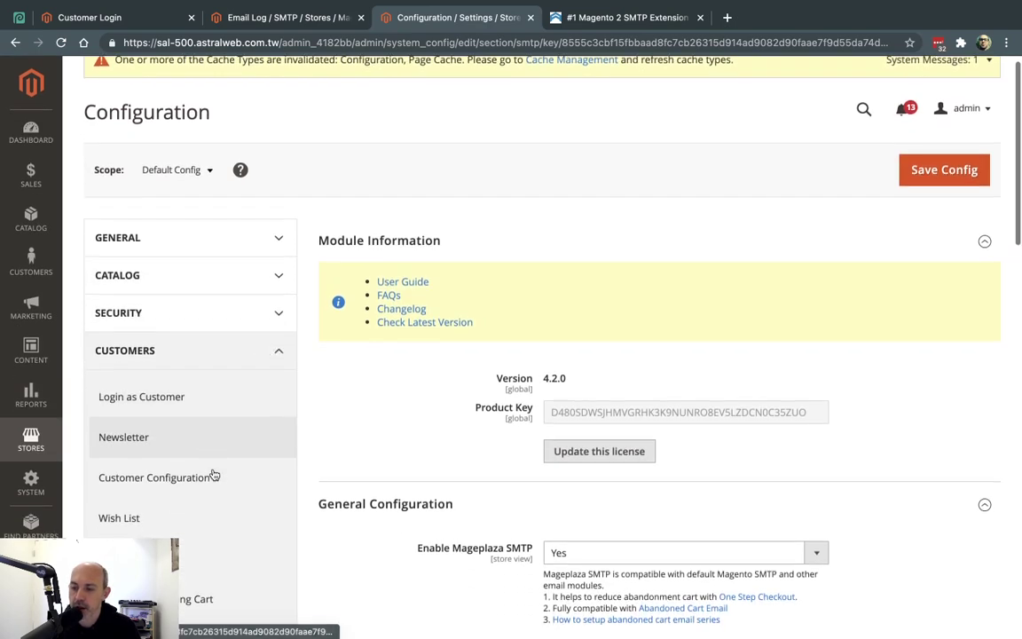
scroll(213, 477, "down", 1)
left_click(190, 450)
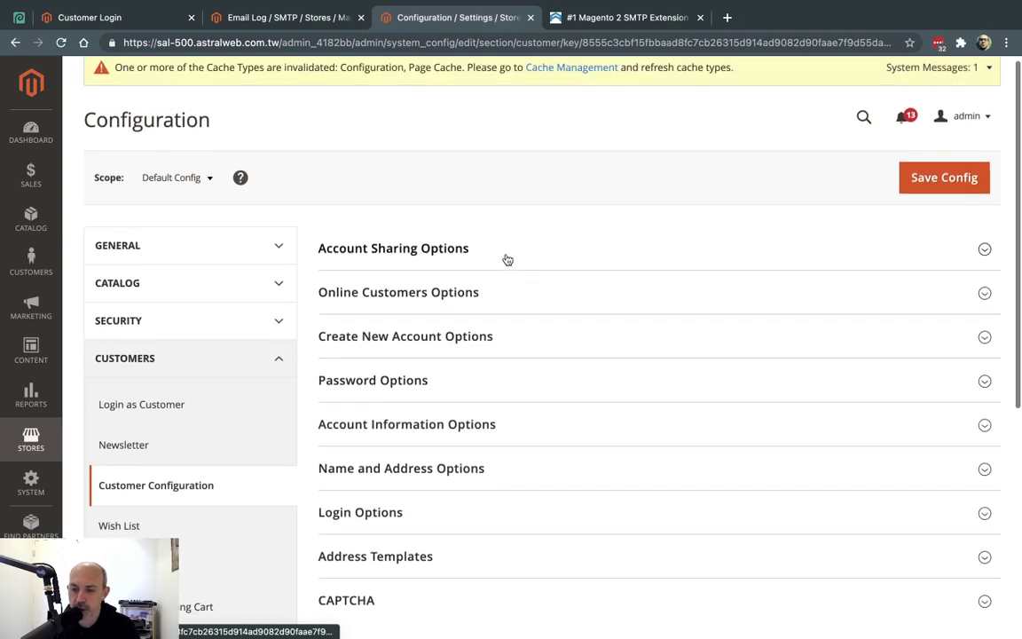
Expand every Customer Configuration section and scroll to Password Options, showing Customer Support as sender
scroll(504, 259, "down", 3)
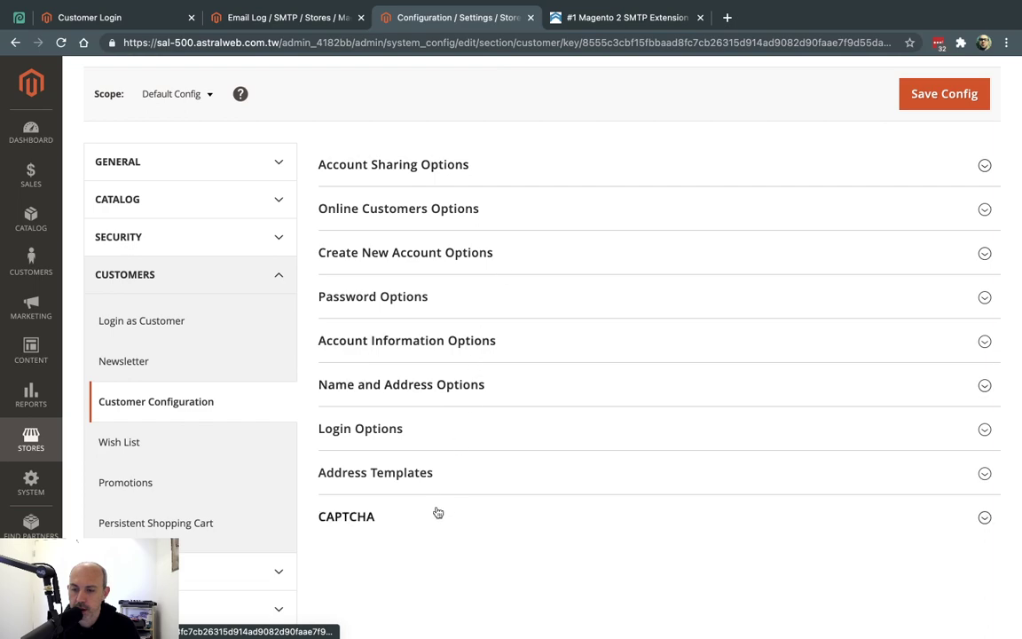
left_click(436, 513)
left_click(461, 471)
left_click(448, 432)
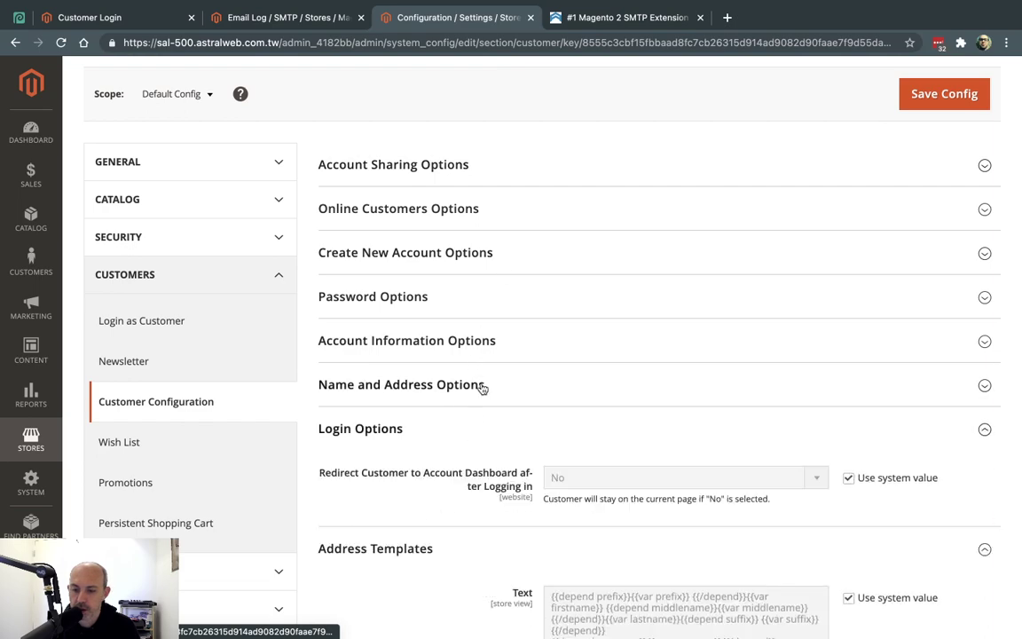
left_click(479, 386)
left_click(486, 346)
left_click(489, 302)
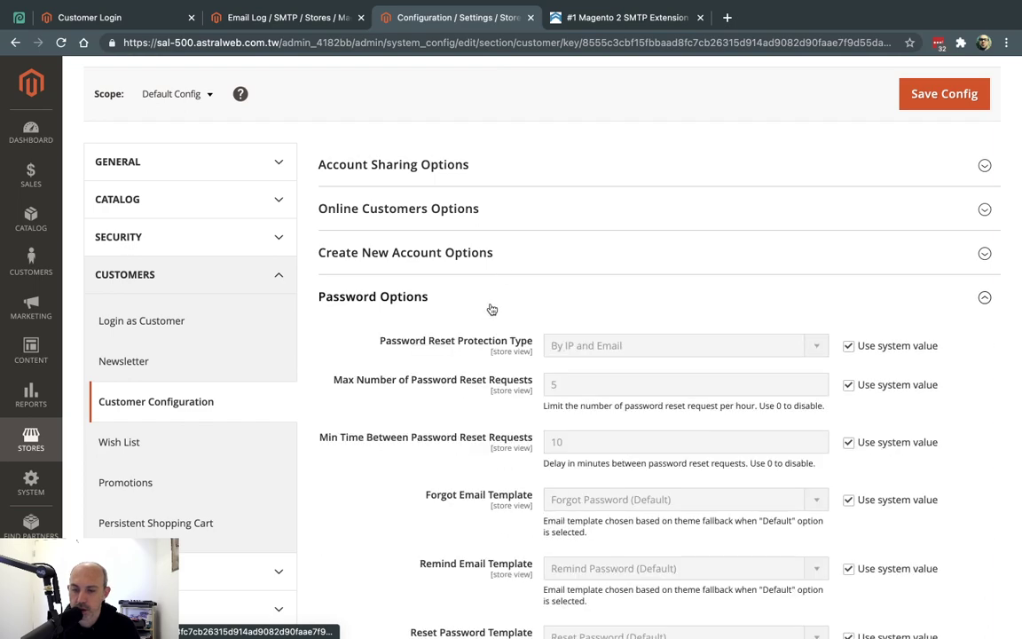
left_click(485, 255)
left_click(493, 210)
left_click(503, 171)
scroll(502, 171, "up", 2)
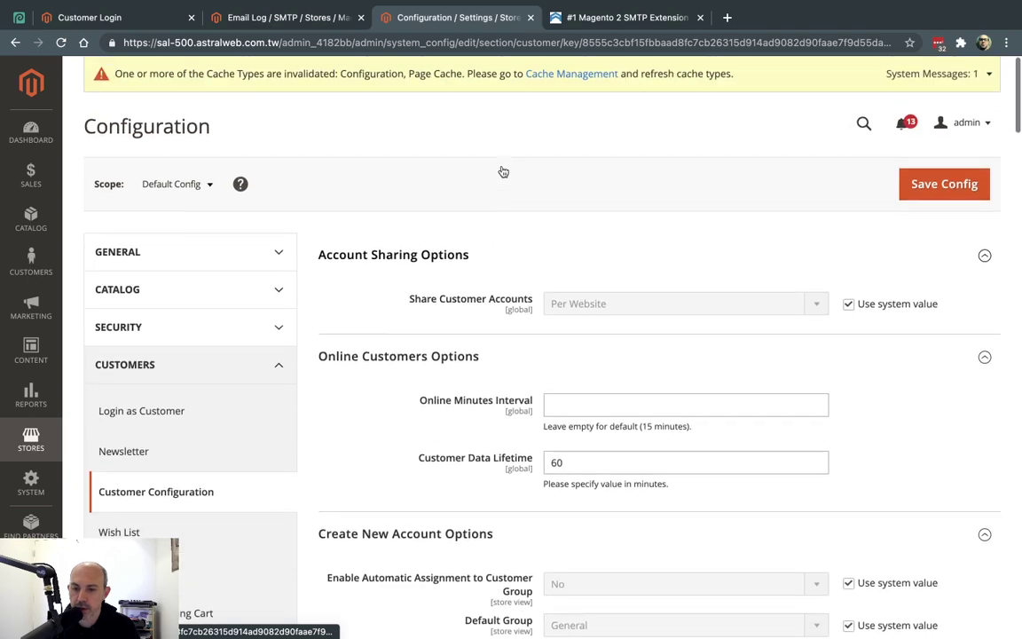
scroll(503, 172, "down", 5)
scroll(502, 171, "down", 6)
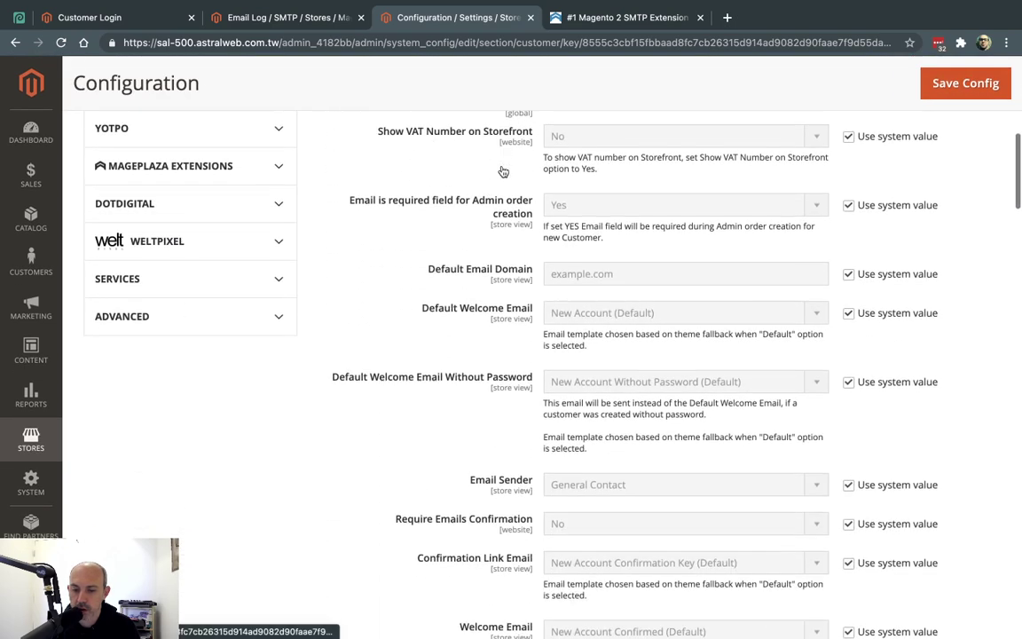
scroll(502, 171, "down", 6)
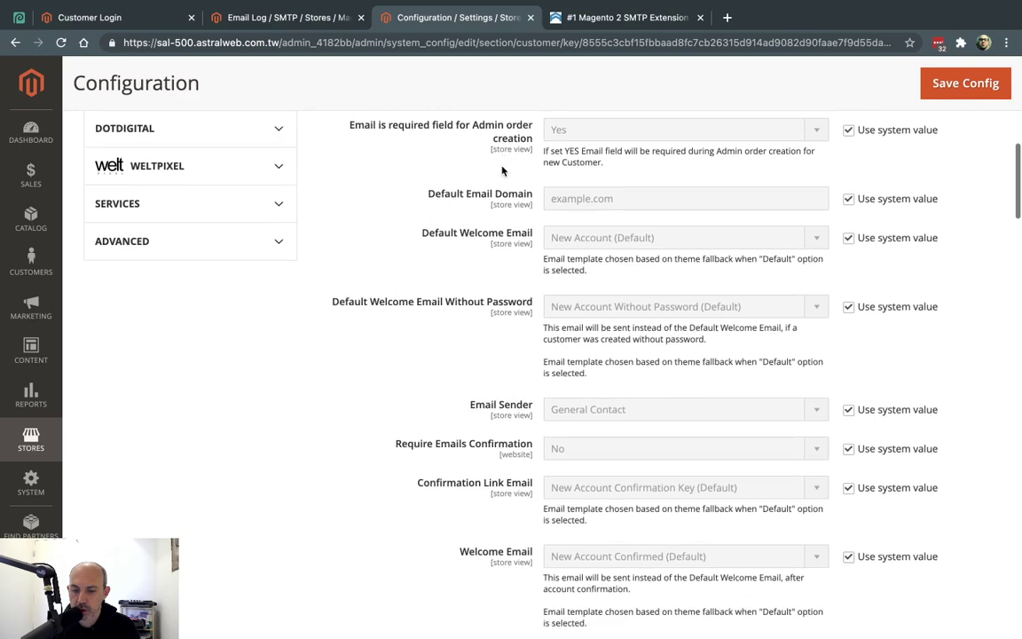
scroll(502, 172, "down", 10)
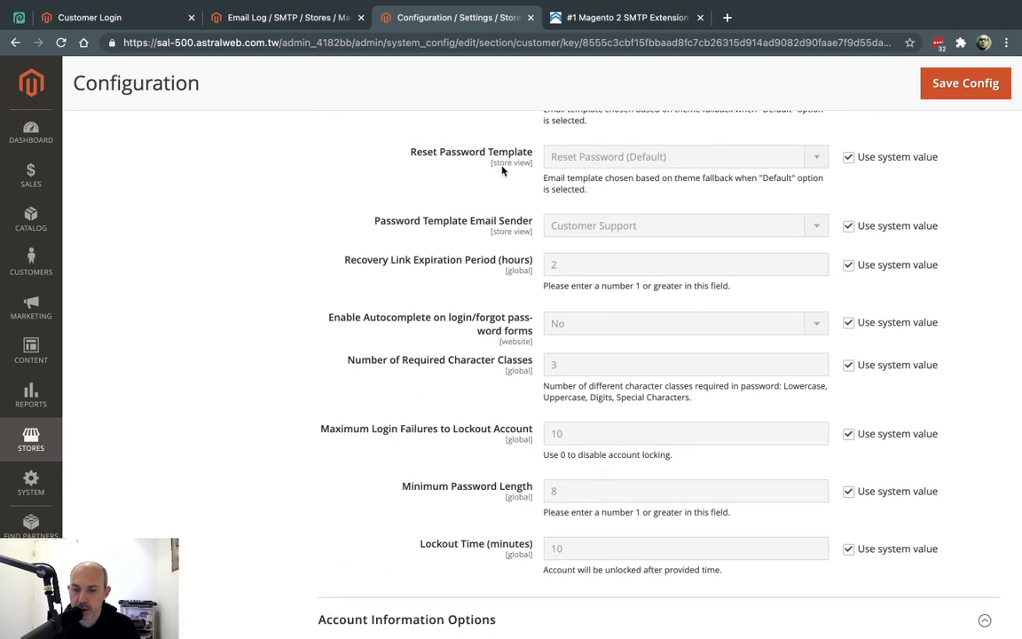
In Store Email Addresses, copy the General Contact sender email into Customer Support's sender field
left_click(31, 440)
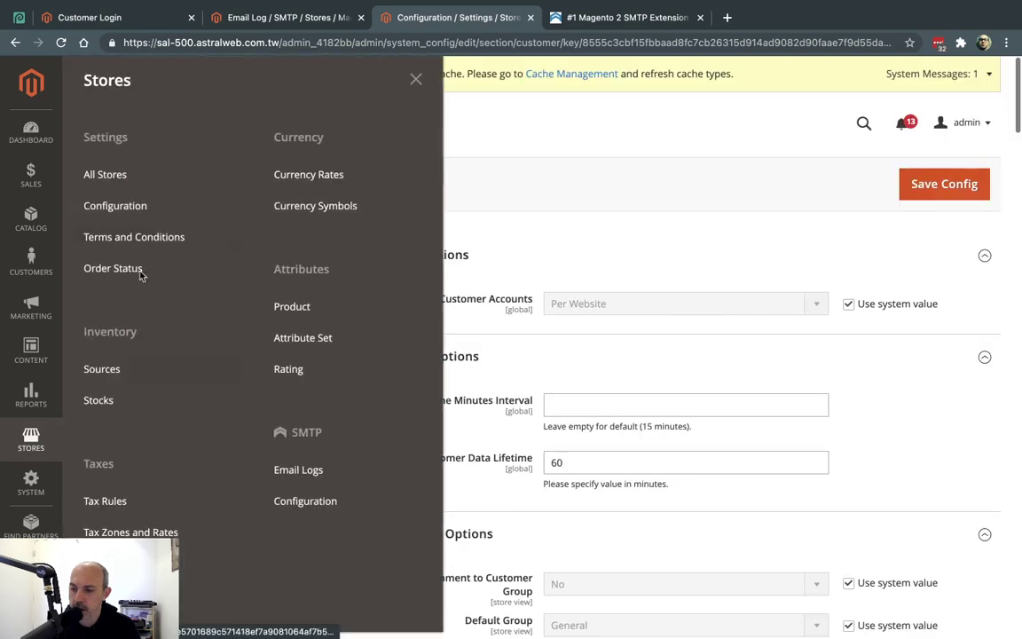
left_click(198, 206)
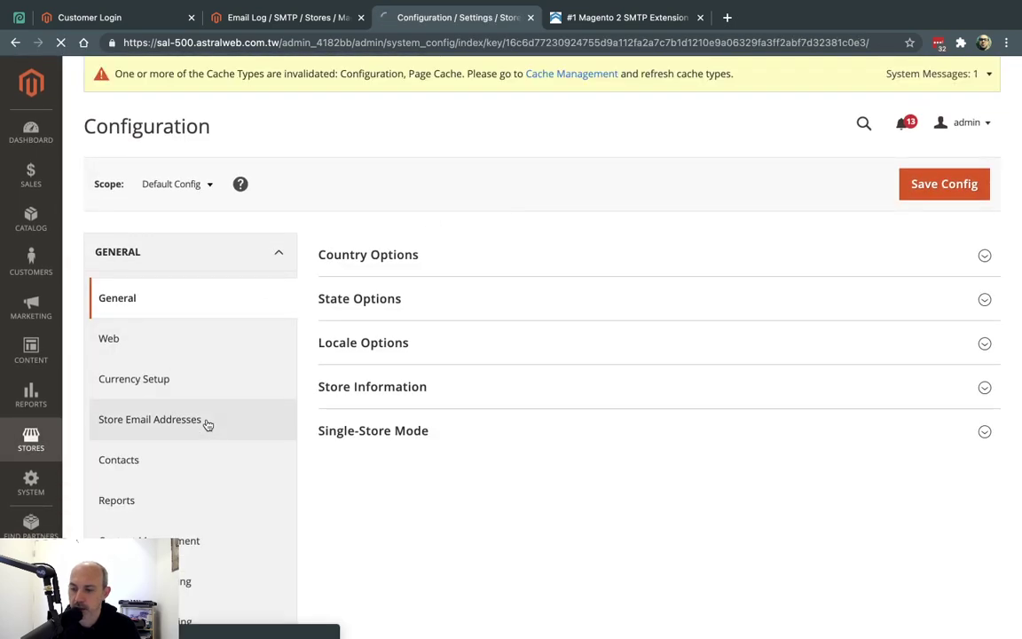
left_click(206, 421)
triple_click(604, 342)
key("ctrl+c")
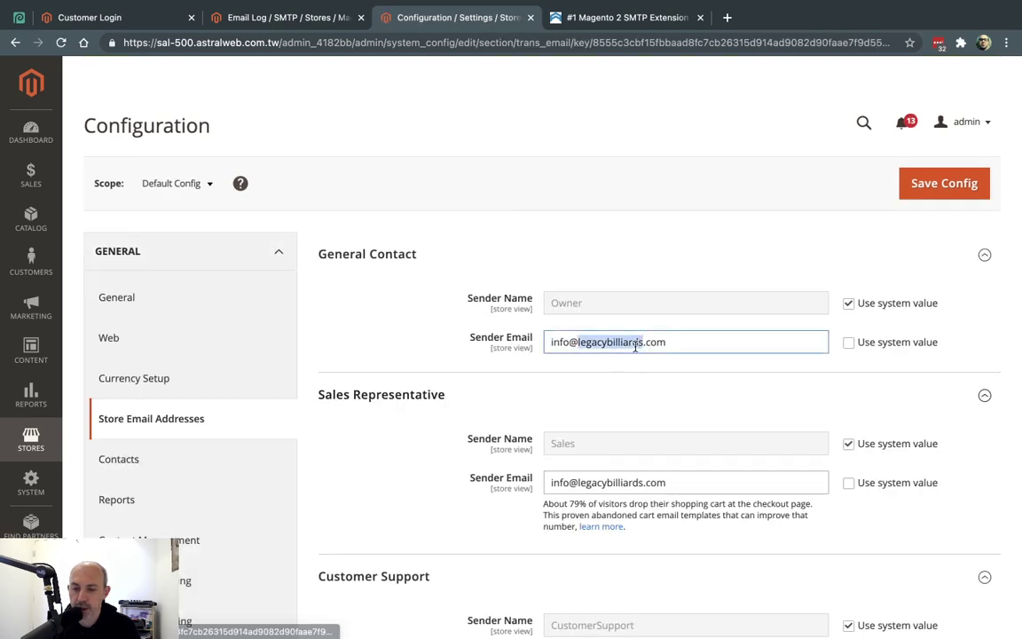
scroll(637, 348, "down", 3)
left_click(849, 498)
triple_click(803, 498)
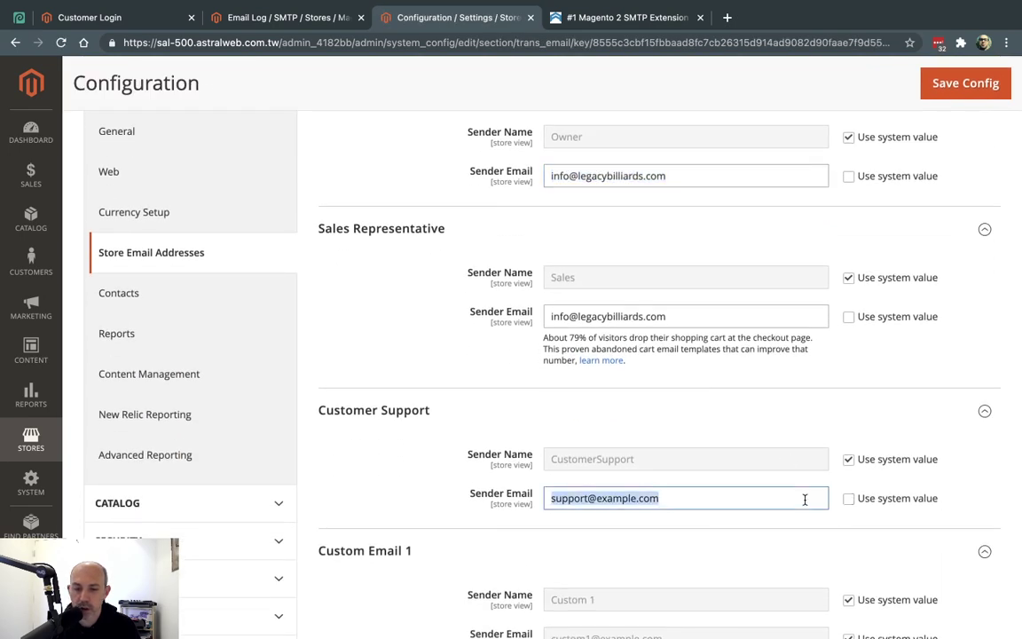
key("ctrl+v")
Give Custom Email 1 and Custom Email 2 the same sender email and save the config
scroll(803, 498, "down", 3)
left_click(848, 434)
triple_click(792, 433)
key("ctrl+v")
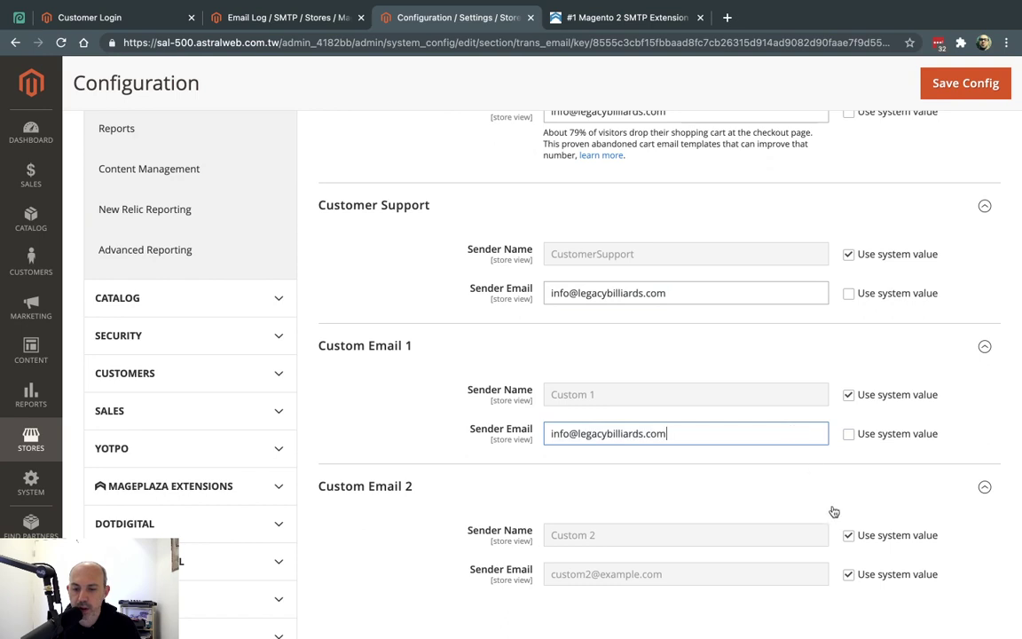
left_click(849, 575)
double_click(791, 574)
triple_click(791, 574)
key("ctrl+v")
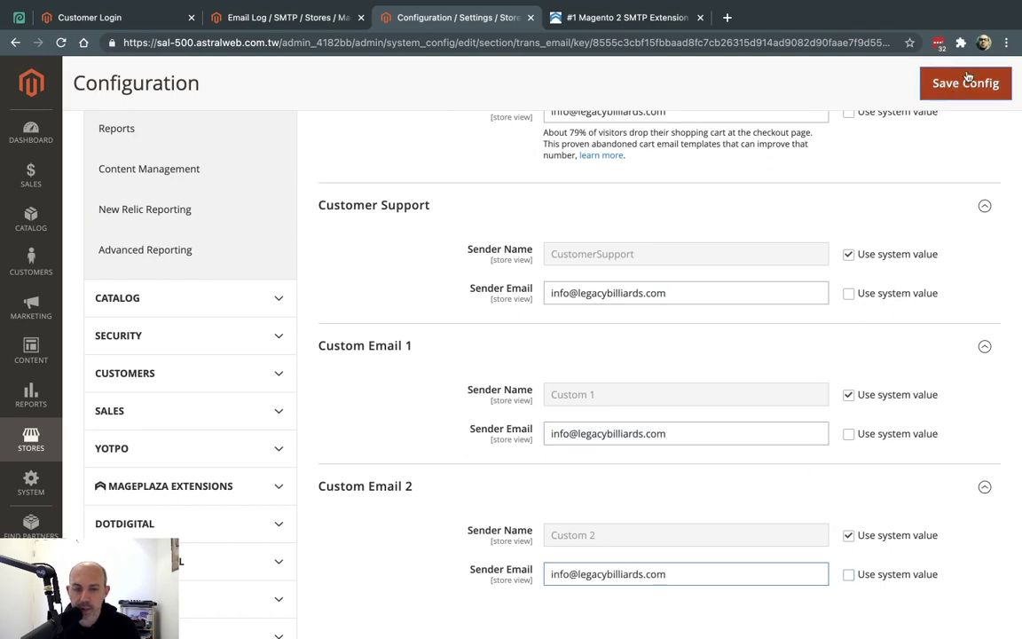
left_click(967, 83)
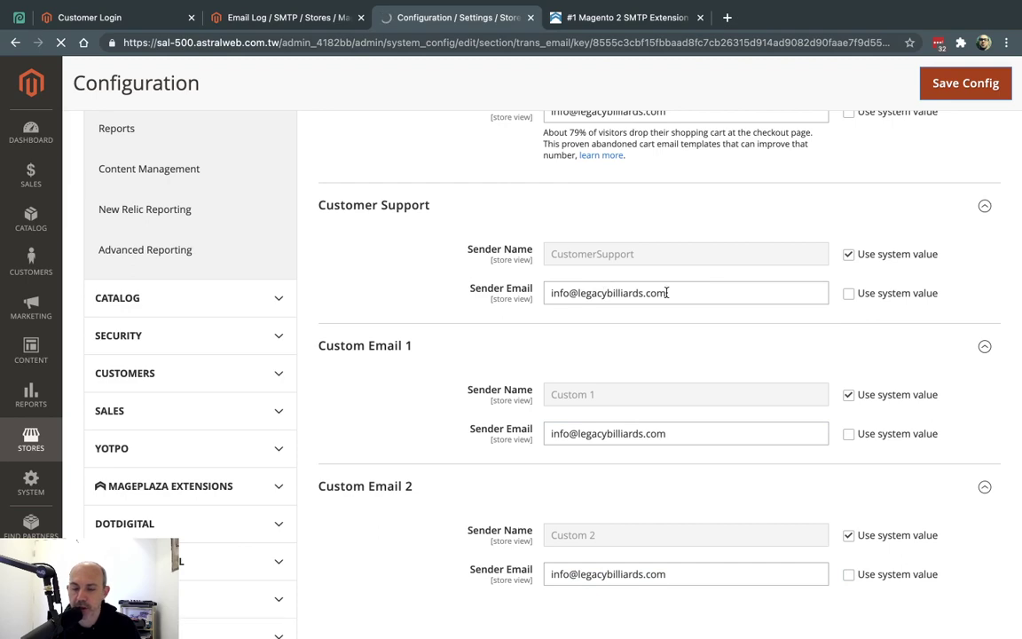
Open the Forgot Password form and submit the account email with a refreshed captcha
left_click(146, 17)
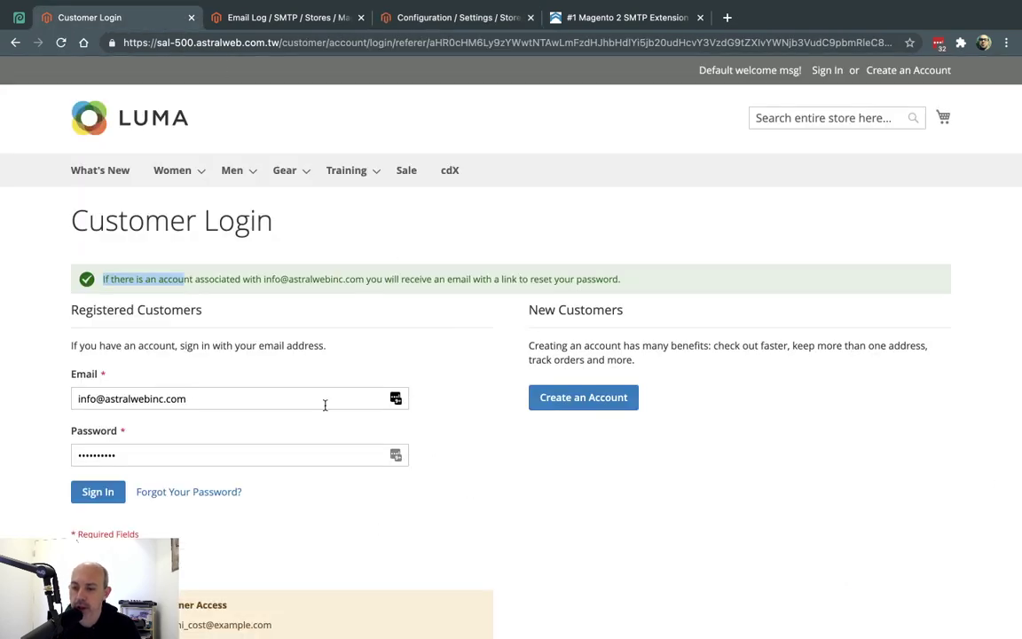
left_click(189, 492)
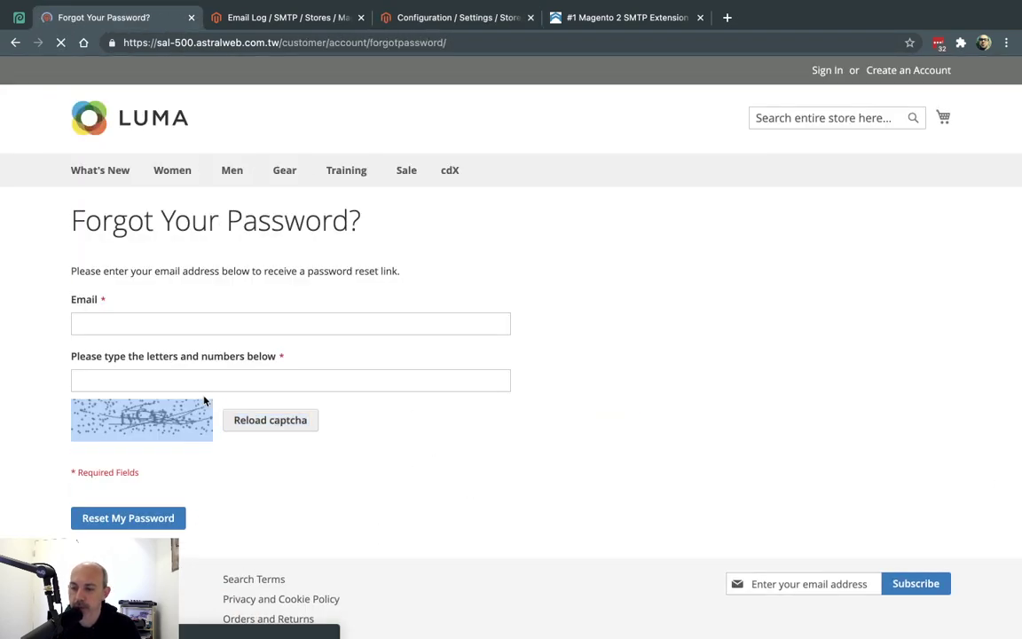
left_click(246, 322)
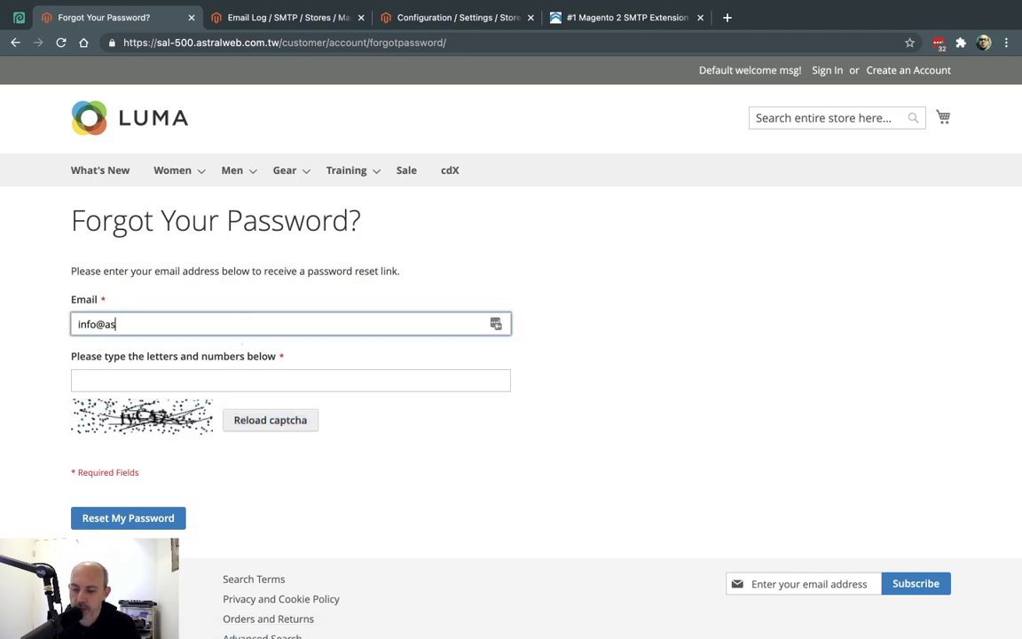
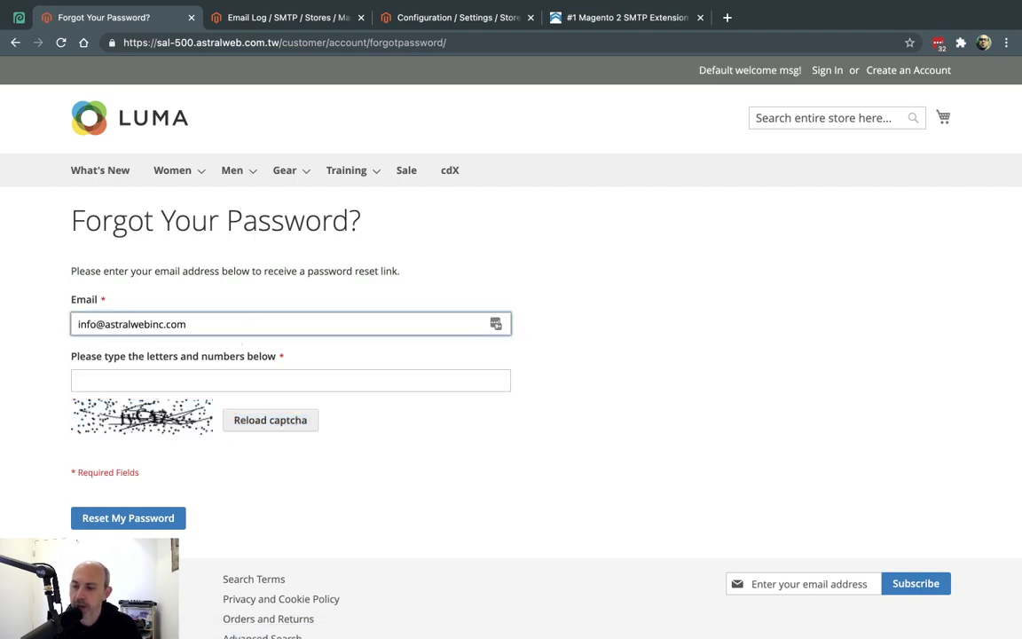
left_click(260, 378)
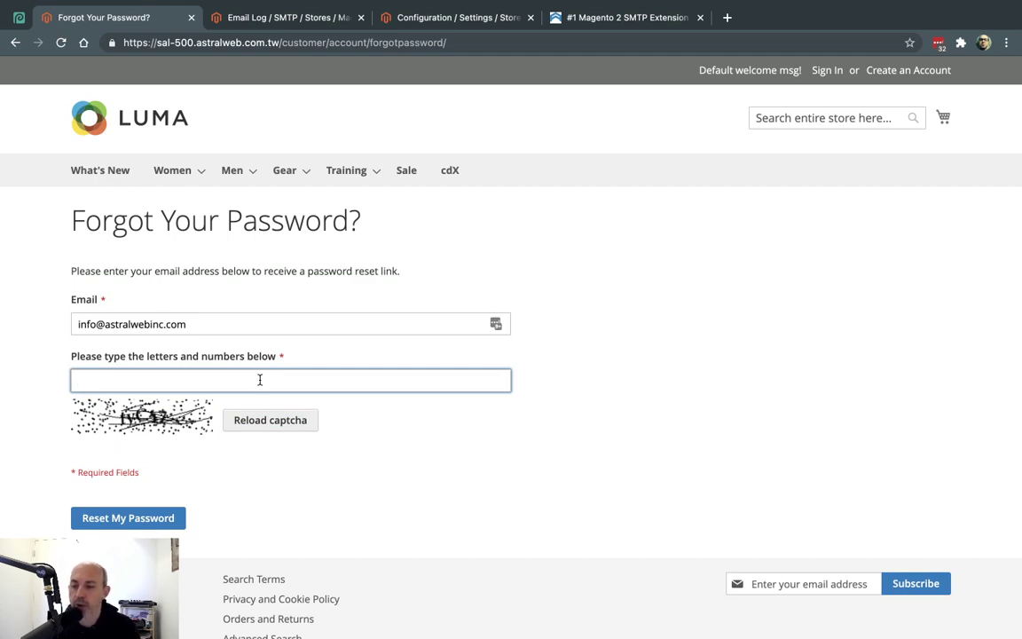
left_click(253, 426)
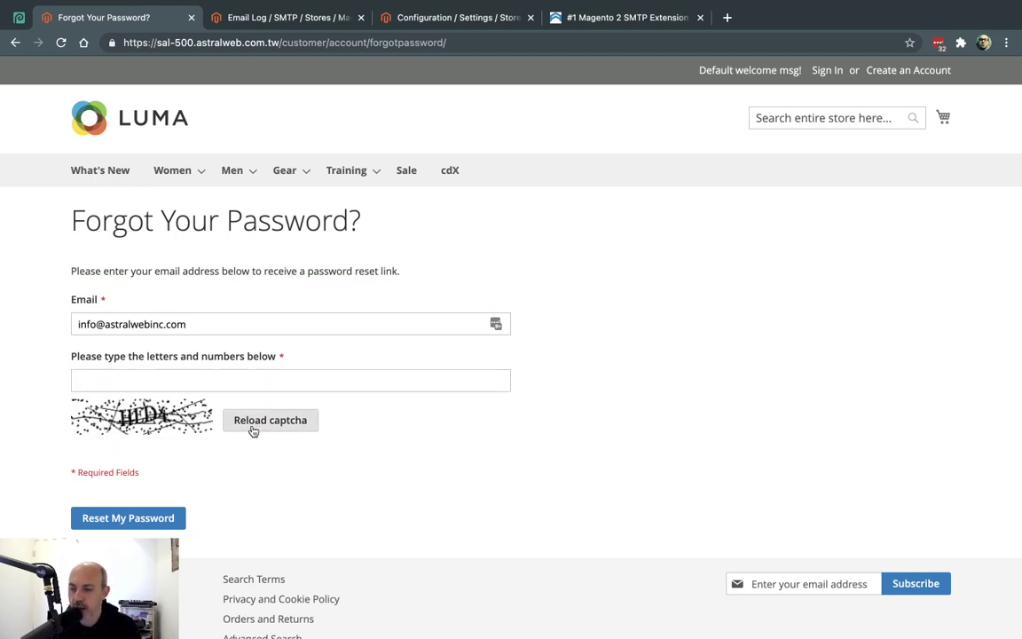
left_click(206, 377)
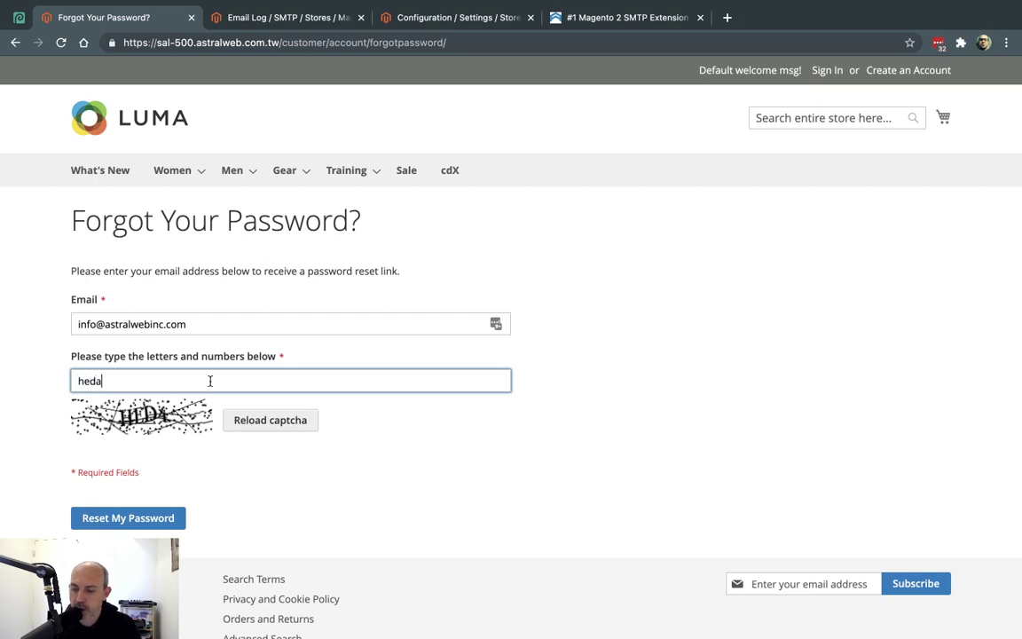
left_click(153, 518)
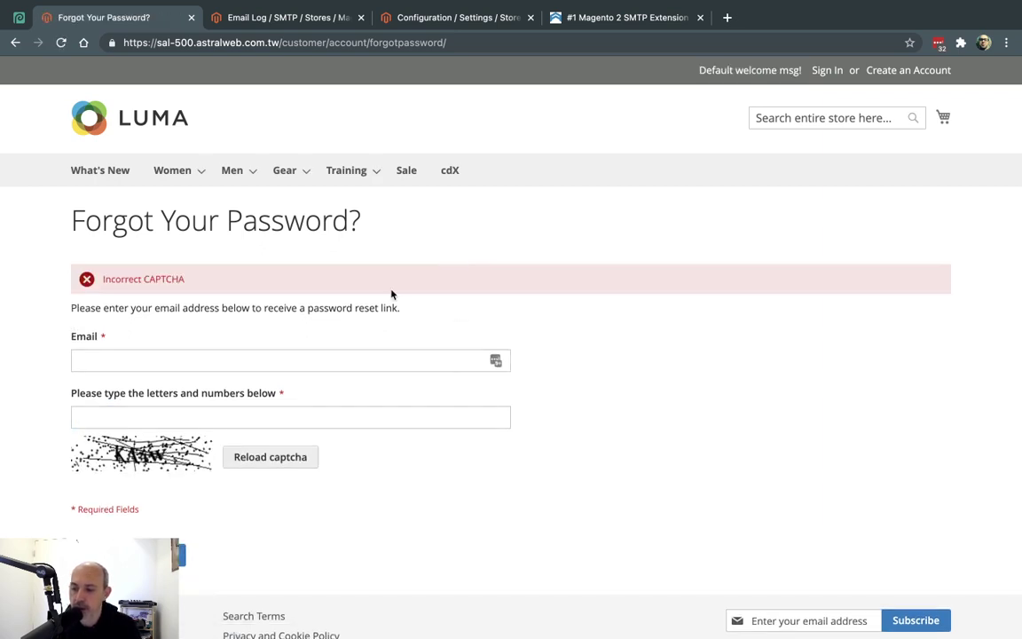
Resubmit the reset with the email and a fresh captcha, receiving the too-many-requests error
left_click(224, 362)
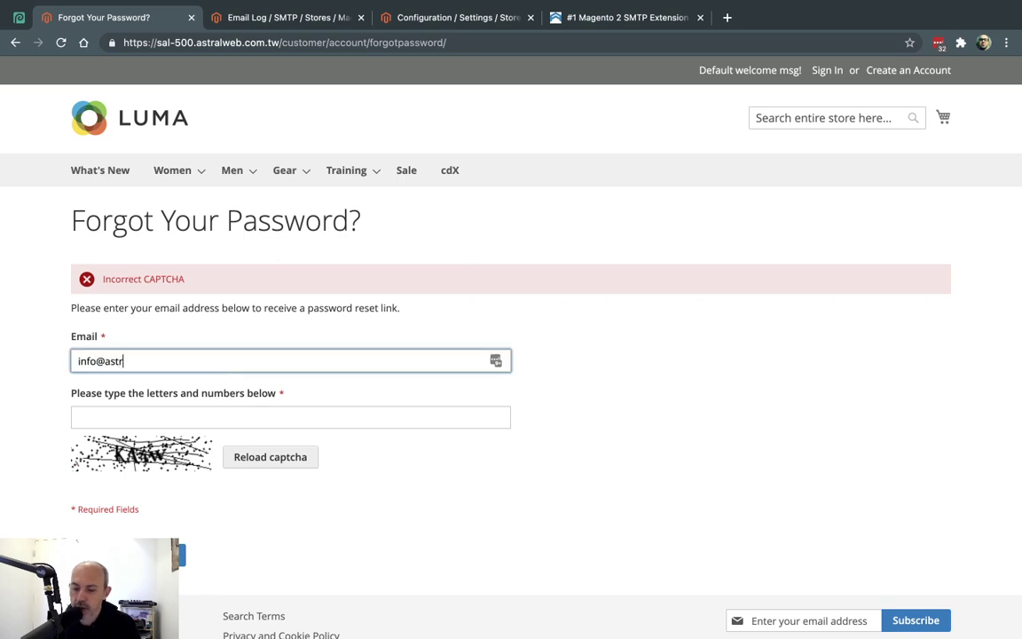
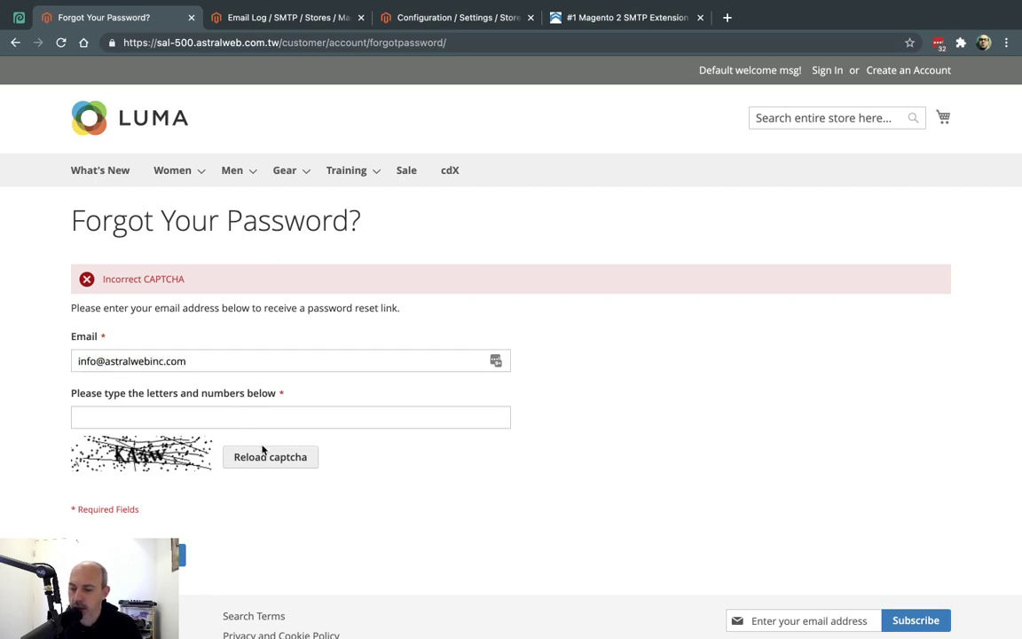
left_click(274, 459)
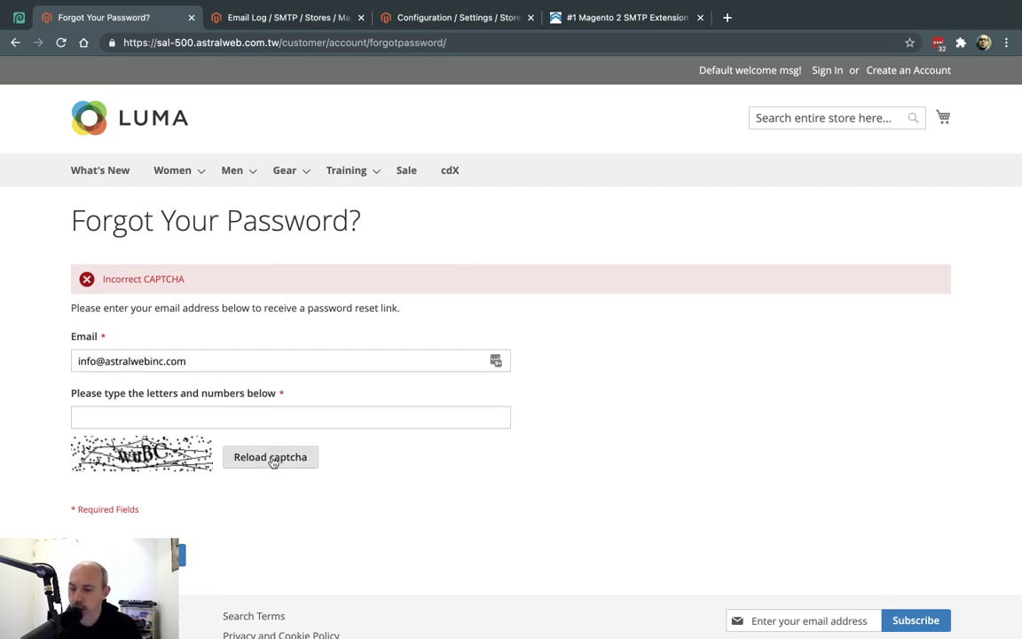
left_click(240, 419)
type("wubc")
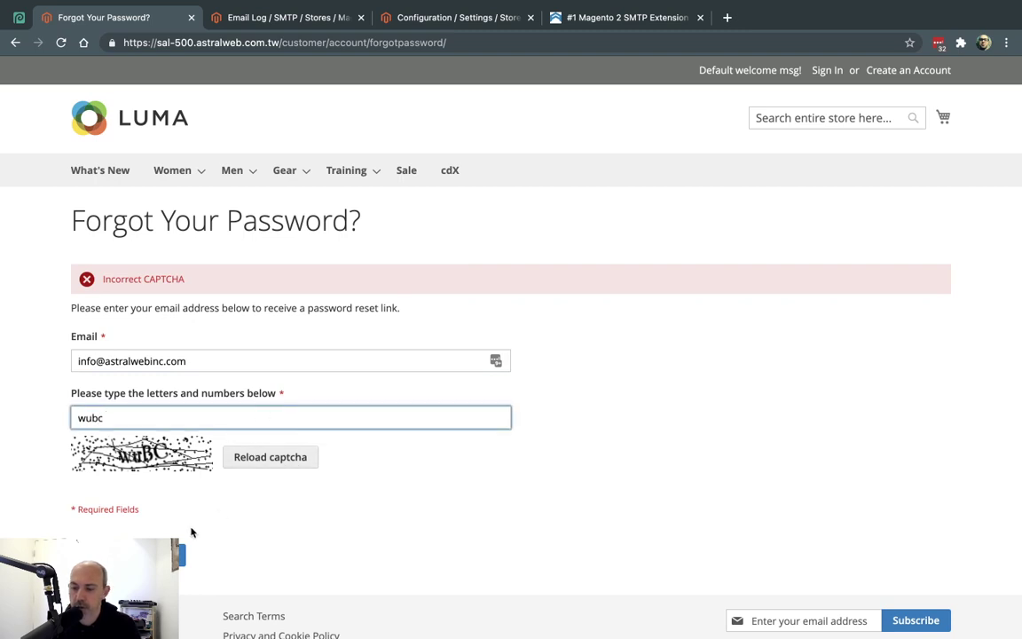
key("Return")
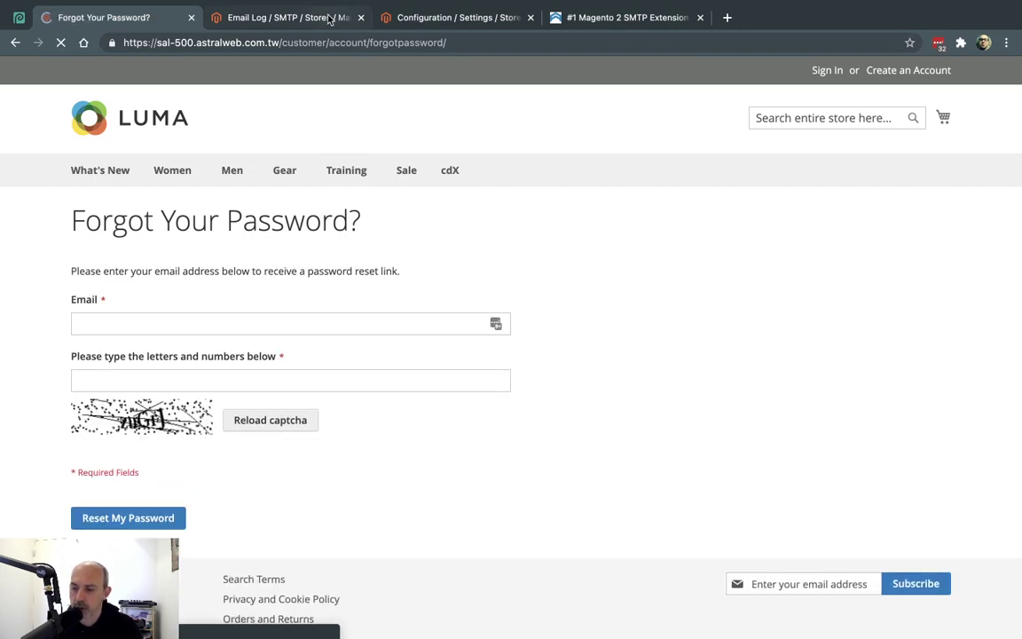
left_click(256, 363)
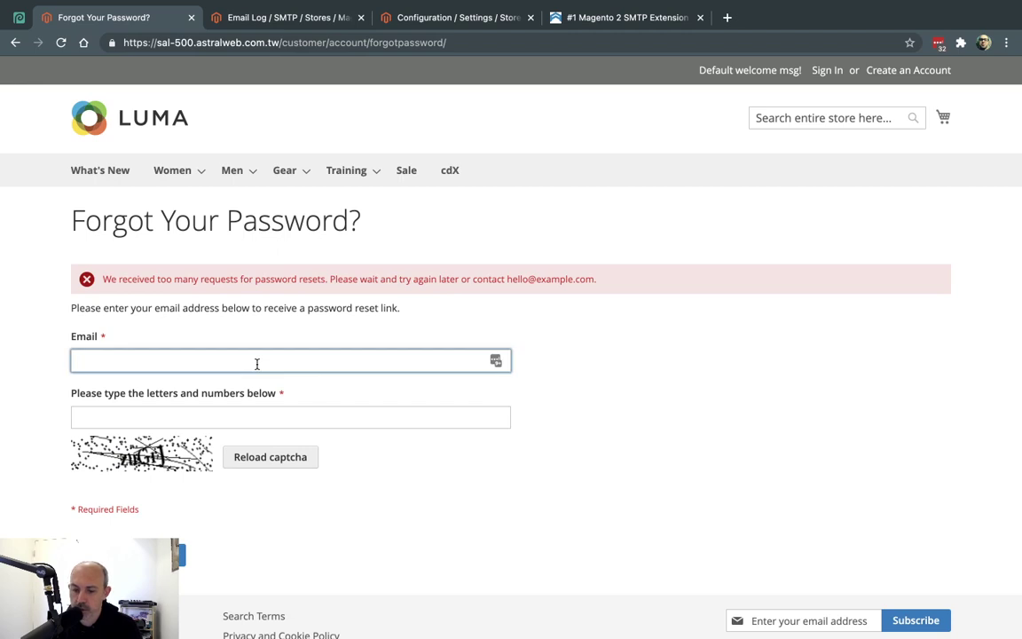
On Create an Account, enter the first name, autofill the last name, and enter a different customer email
left_click(892, 74)
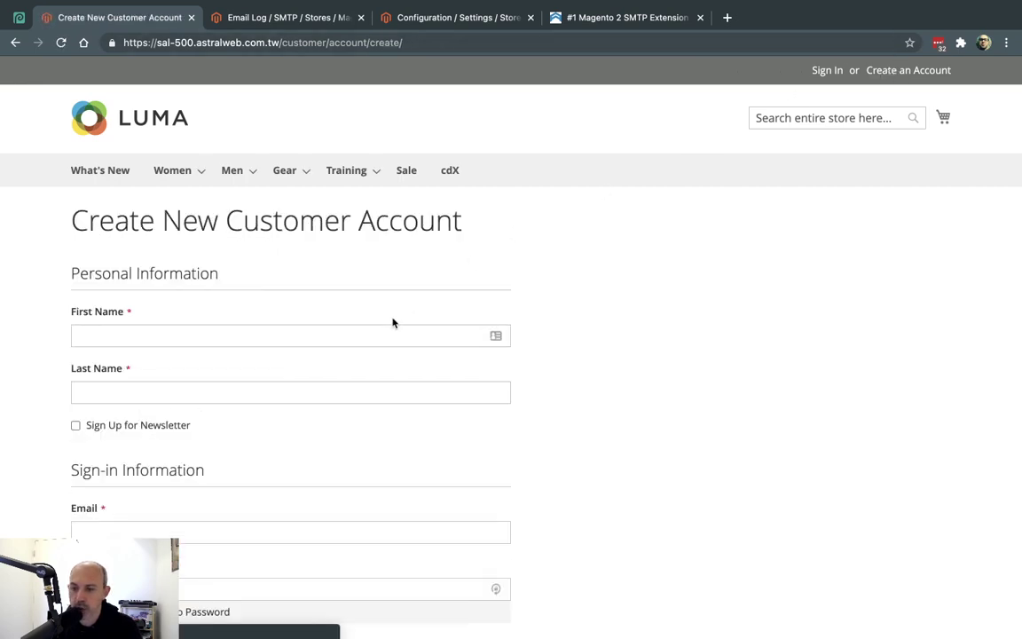
left_click(376, 331)
type("Ori")
key("Down")
key("Return")
key("Tab")
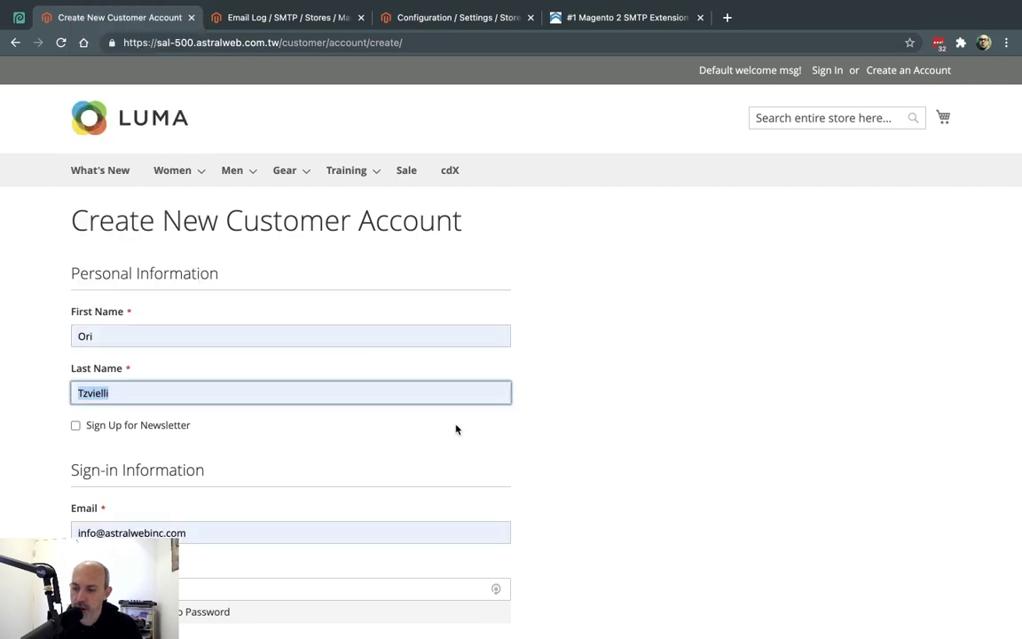
scroll(264, 415, "down", 3)
double_click(229, 395)
left_click(229, 395)
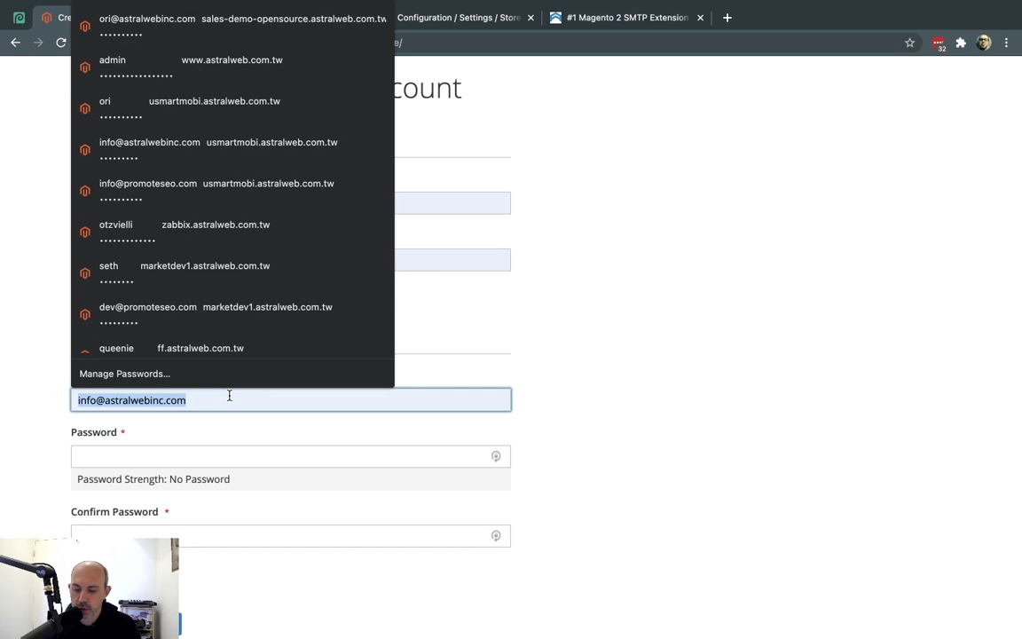
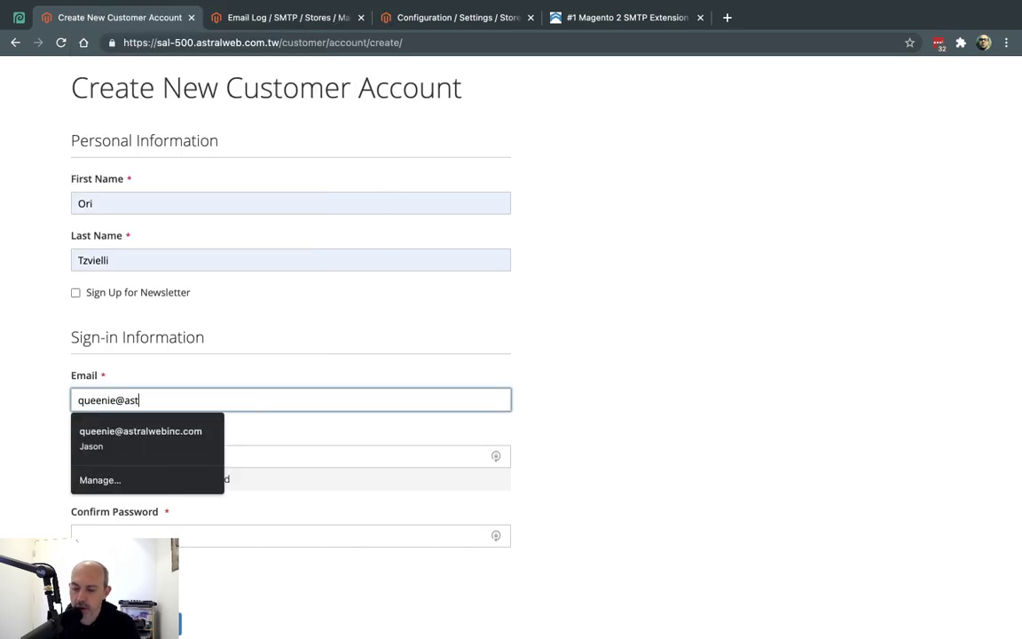
Enter and confirm the account password, then submit the registration
key("Tab")
type("1234")
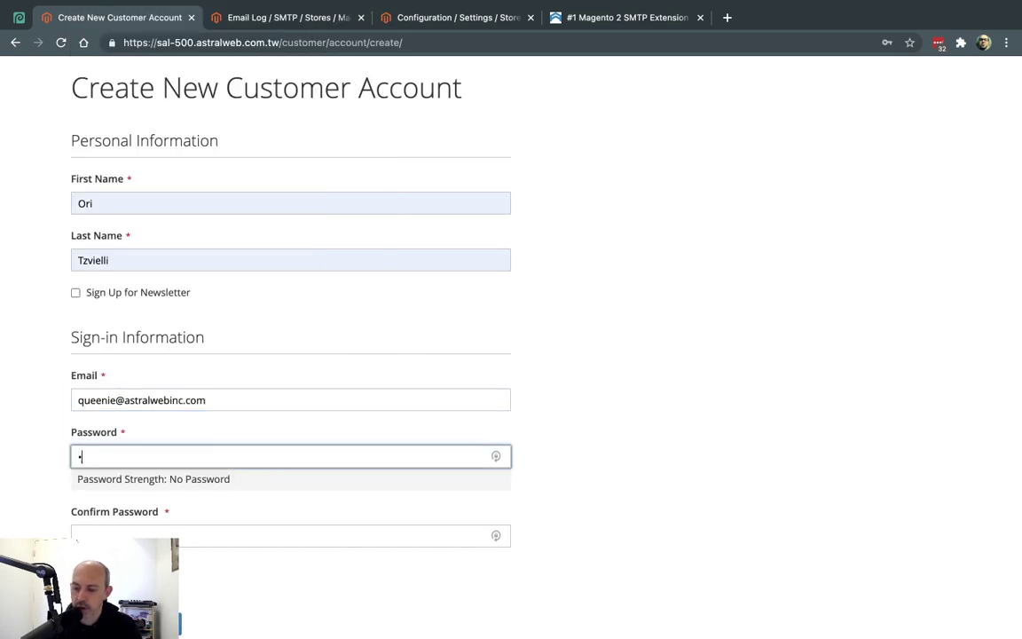
type("••")
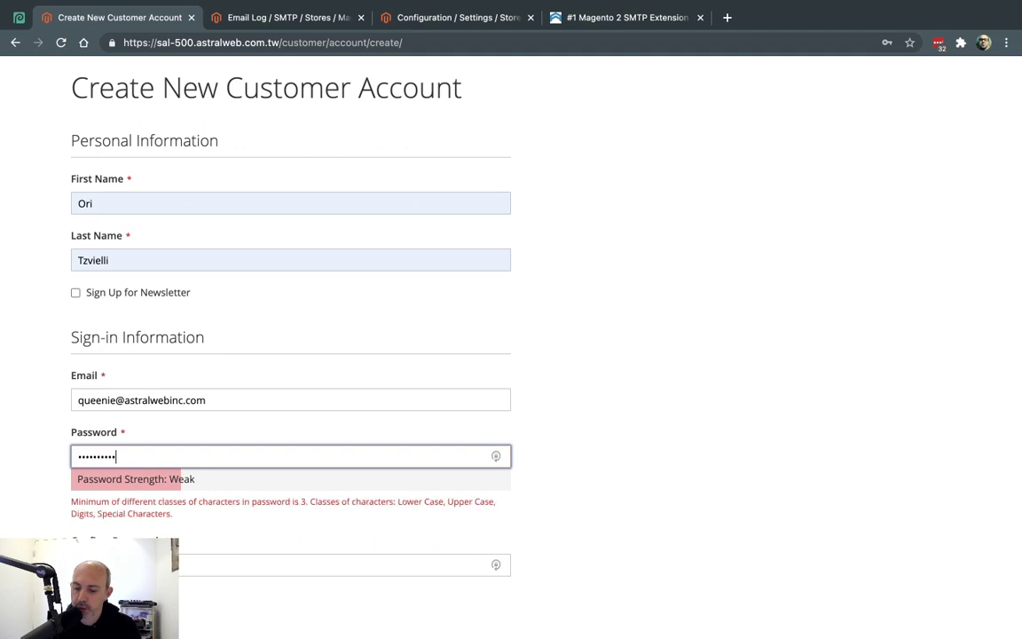
left_click(293, 564)
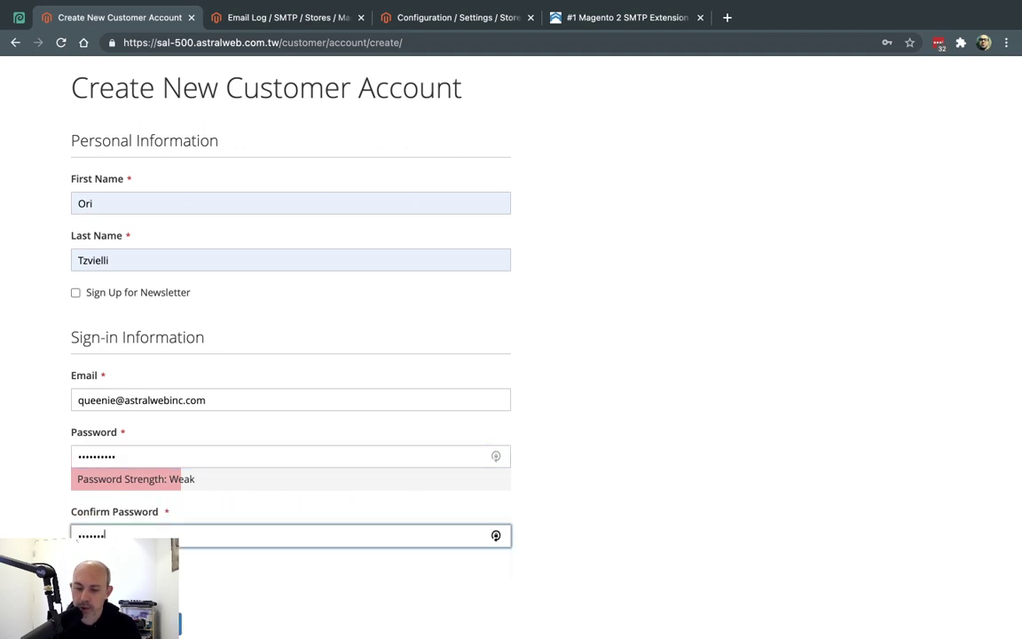
type("••••••••••")
scroll(260, 527, "down", 1)
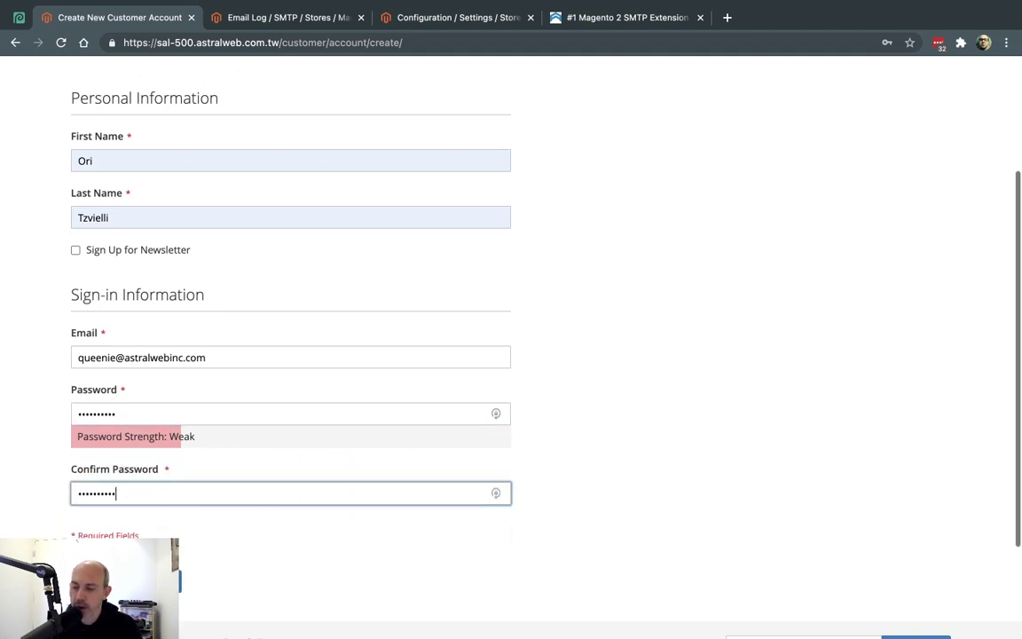
key("Return")
Reload the Email Log, verify row 264's Welcome to Main Website Store email shows SUCCESS, then revisit store email configuration
left_click(327, 16)
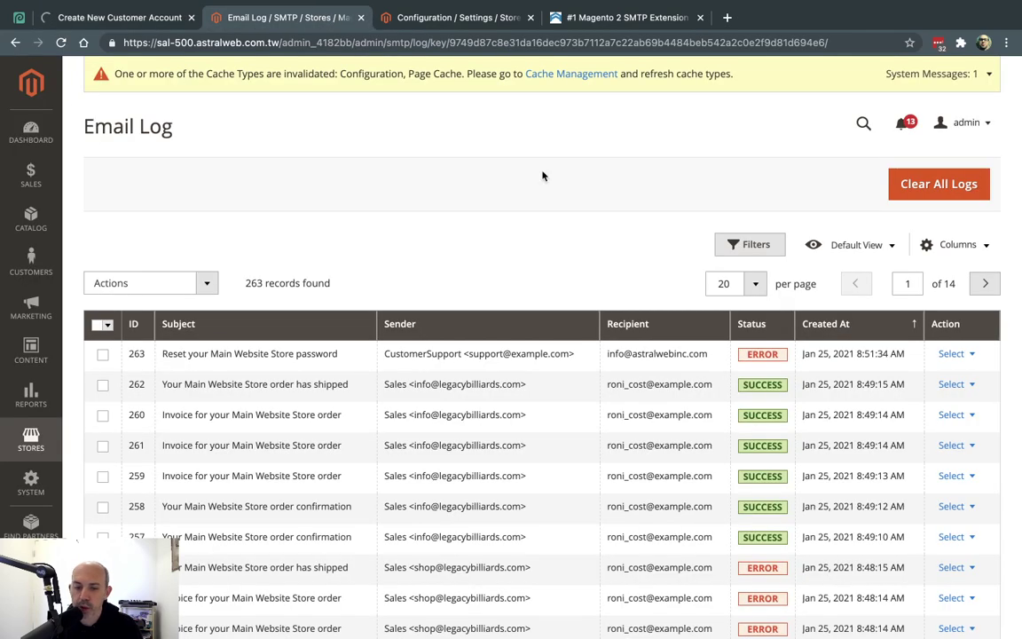
left_click(119, 16)
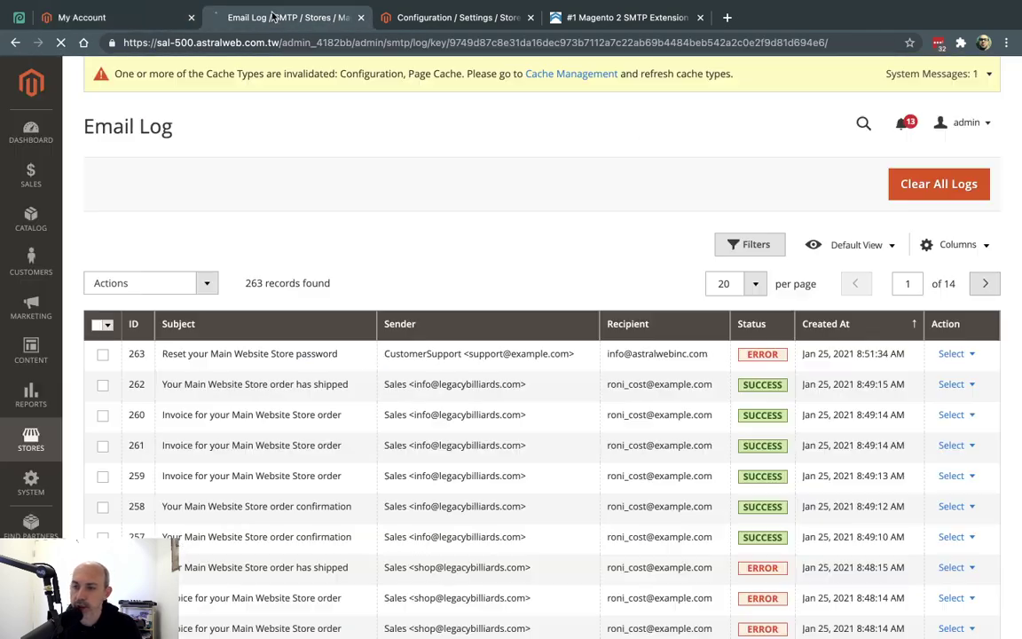
left_click(289, 17)
key("ctrl+r")
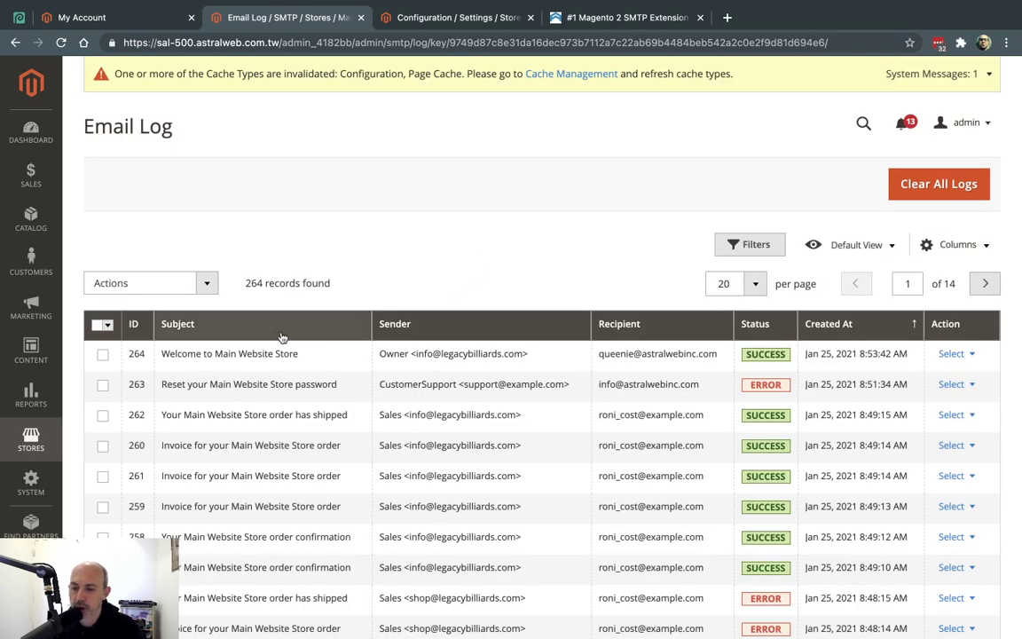
left_click(950, 353)
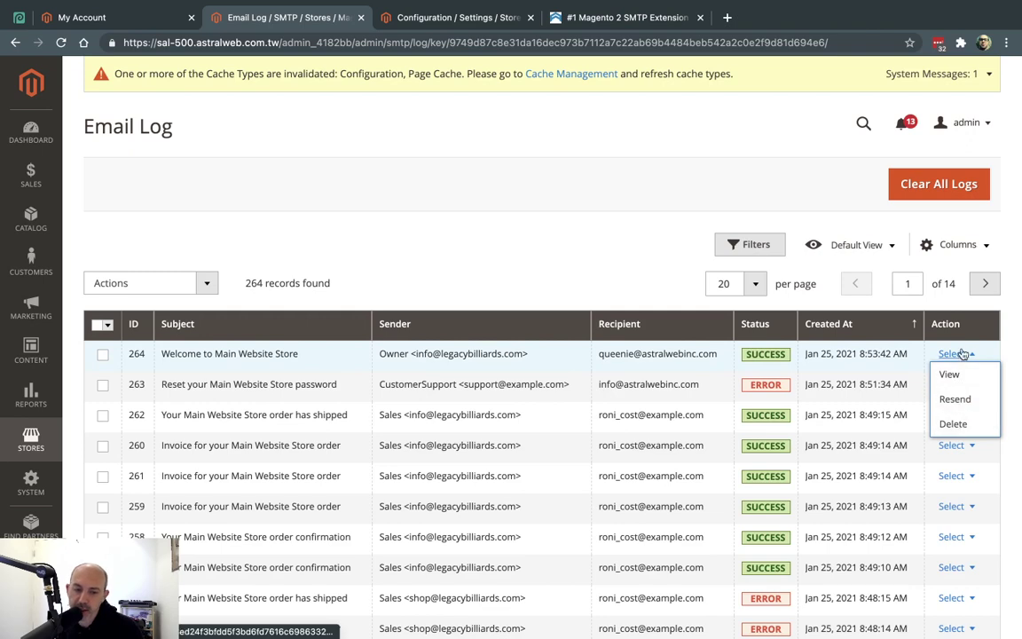
left_click(447, 19)
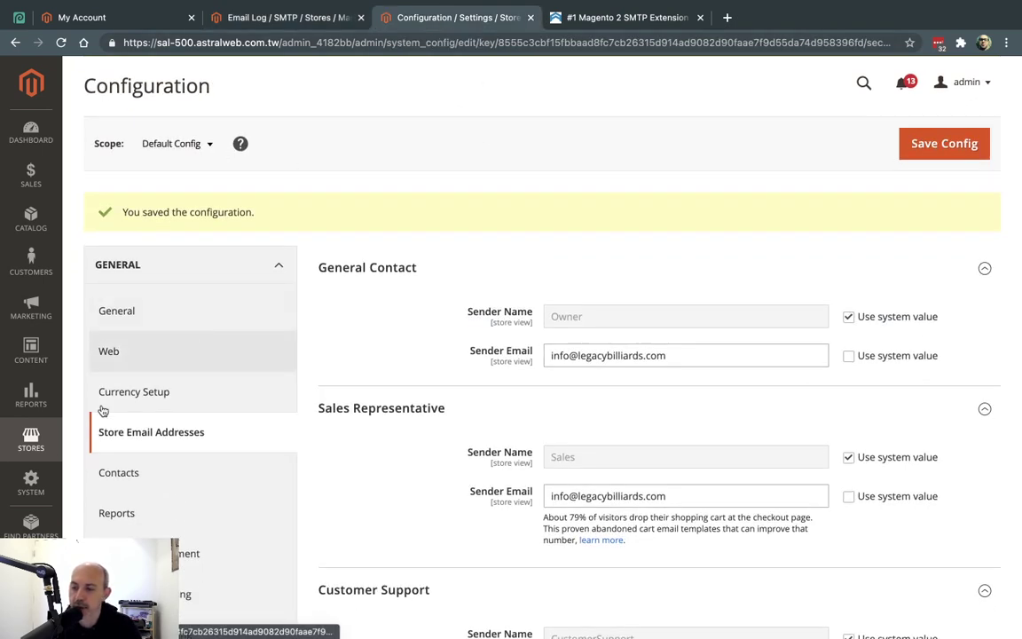
Open Stores > SMTP > Configuration and review General Configuration: Log Emails Yes, log cleaned every 10 days
left_click(30, 440)
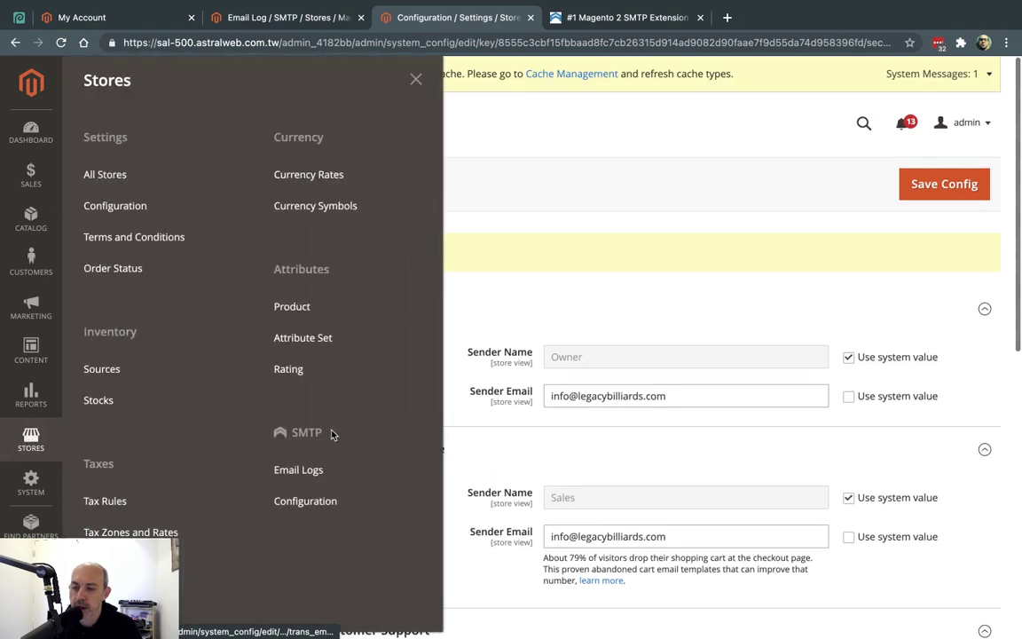
left_click(337, 512)
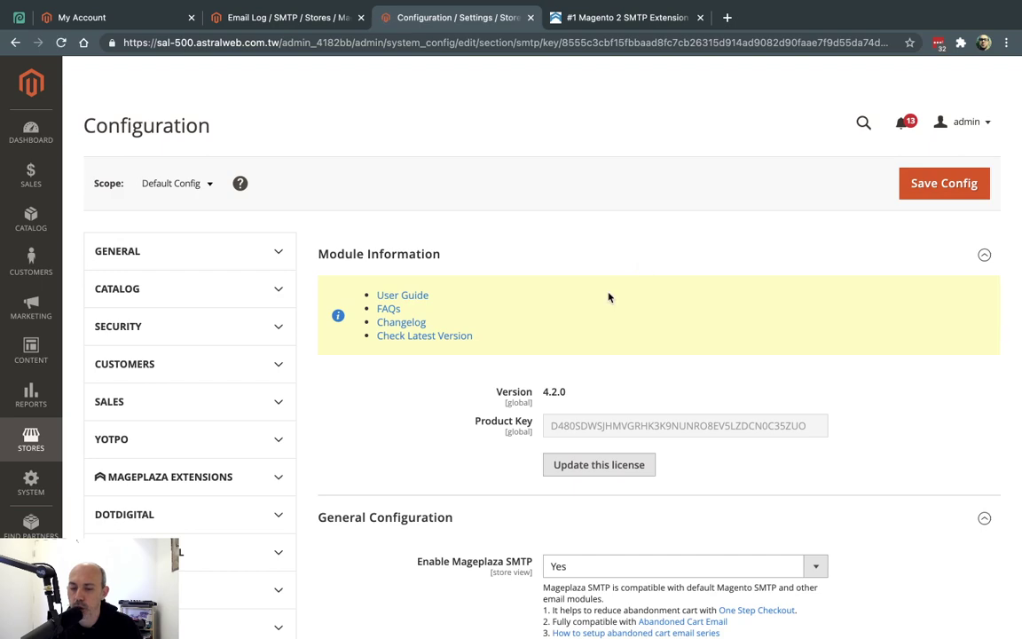
scroll(609, 297, "down", 5)
left_click_drag(437, 315, 535, 319)
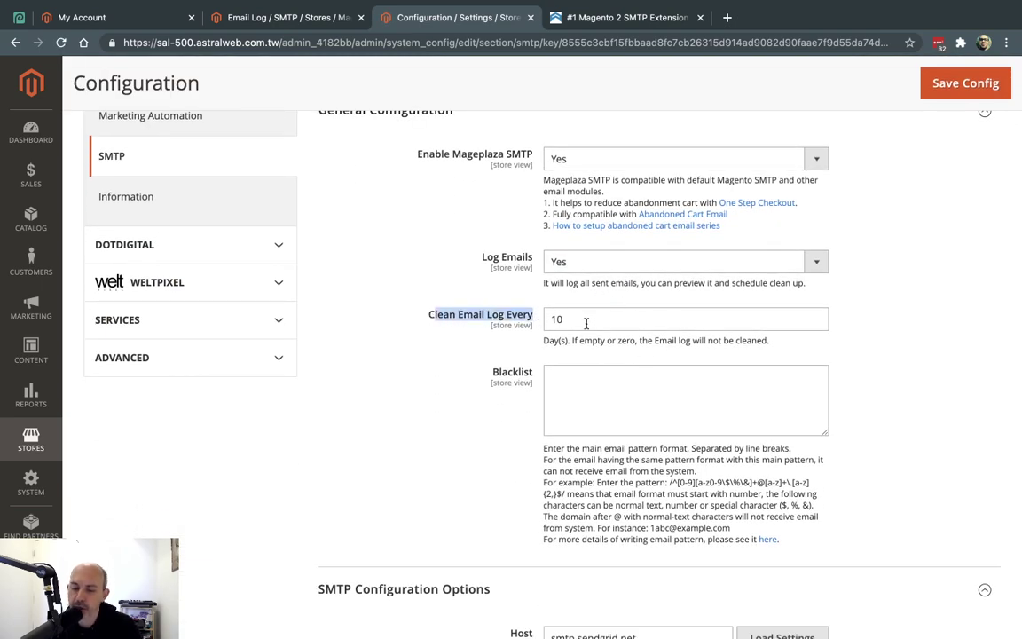
left_click(879, 306)
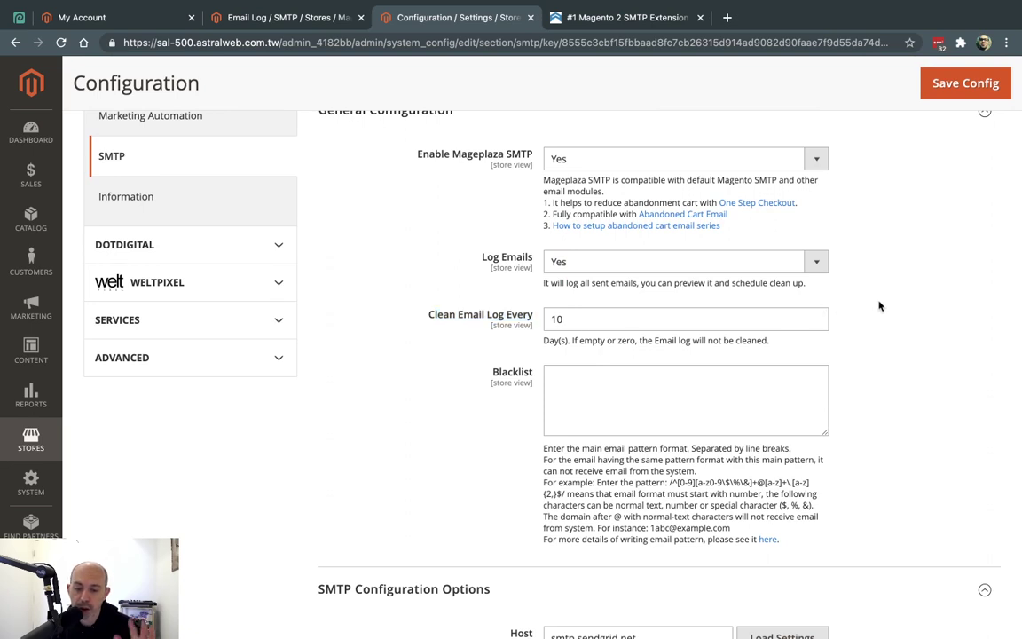